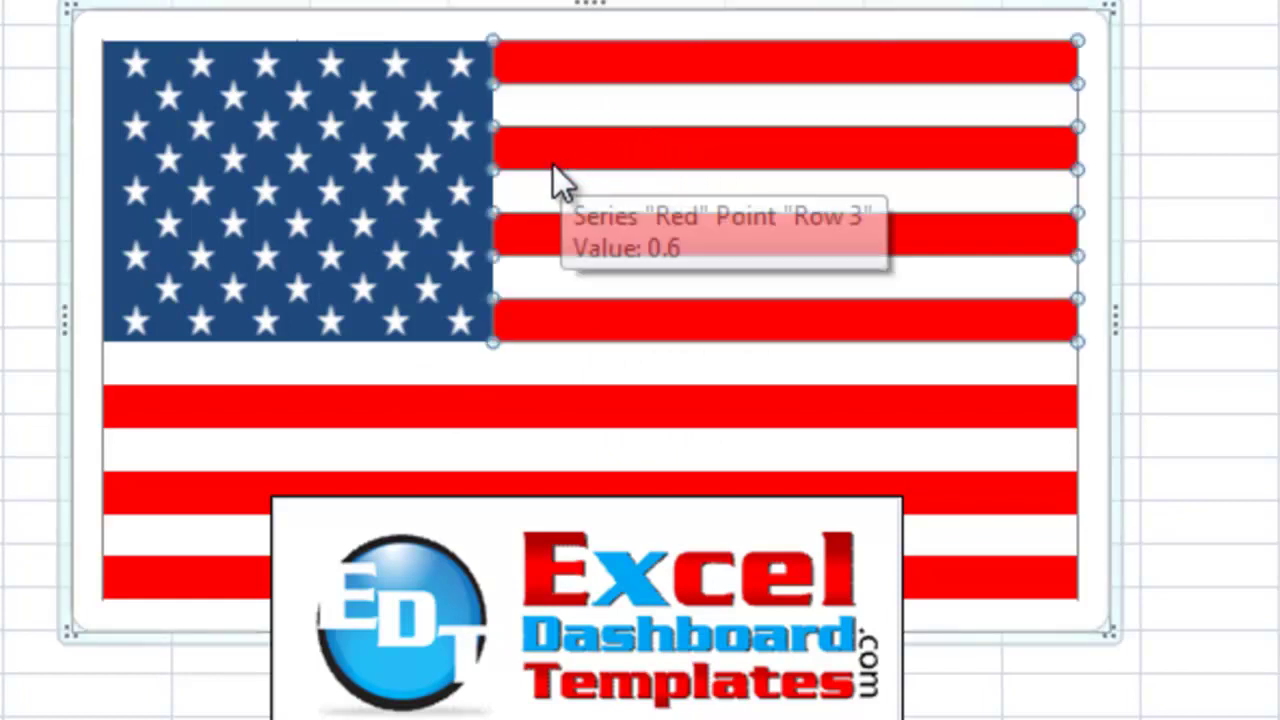
- Inspect the finished flag's lower full-width stripe, lower red stripes and white star series
{"action": "left_click", "coordinate": [484, 364]}
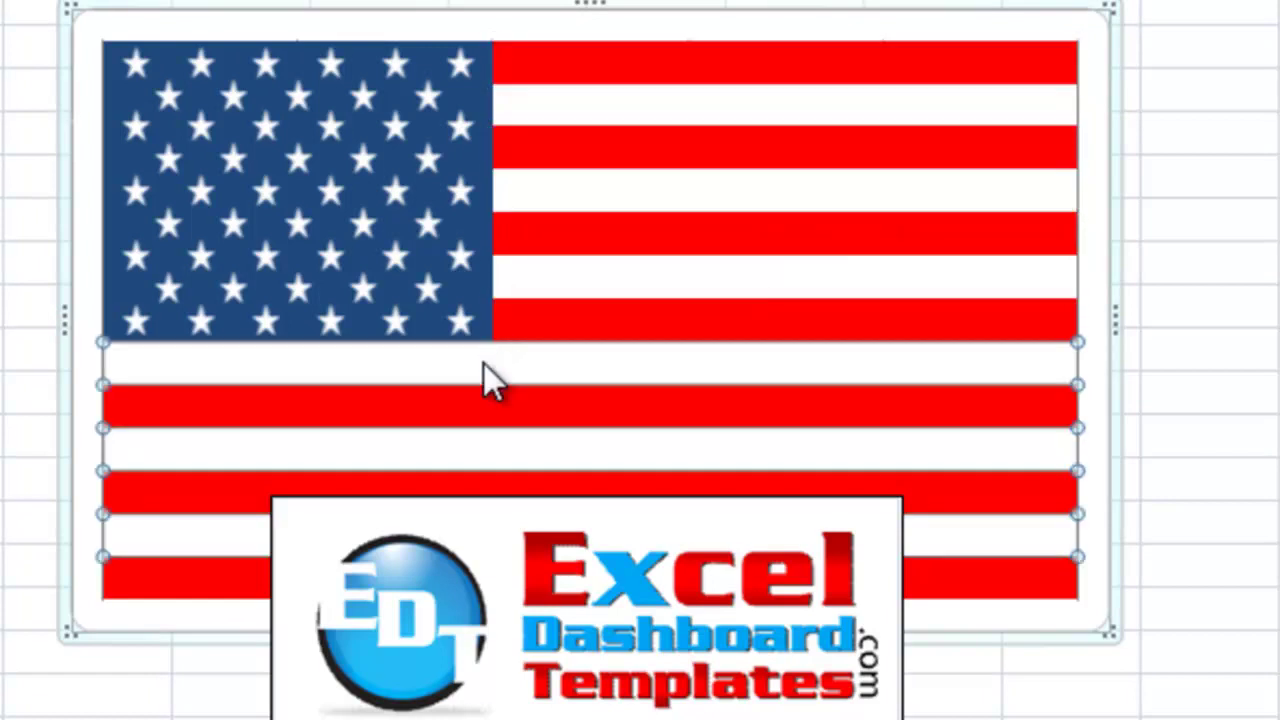
{"action": "left_click", "coordinate": [451, 410]}
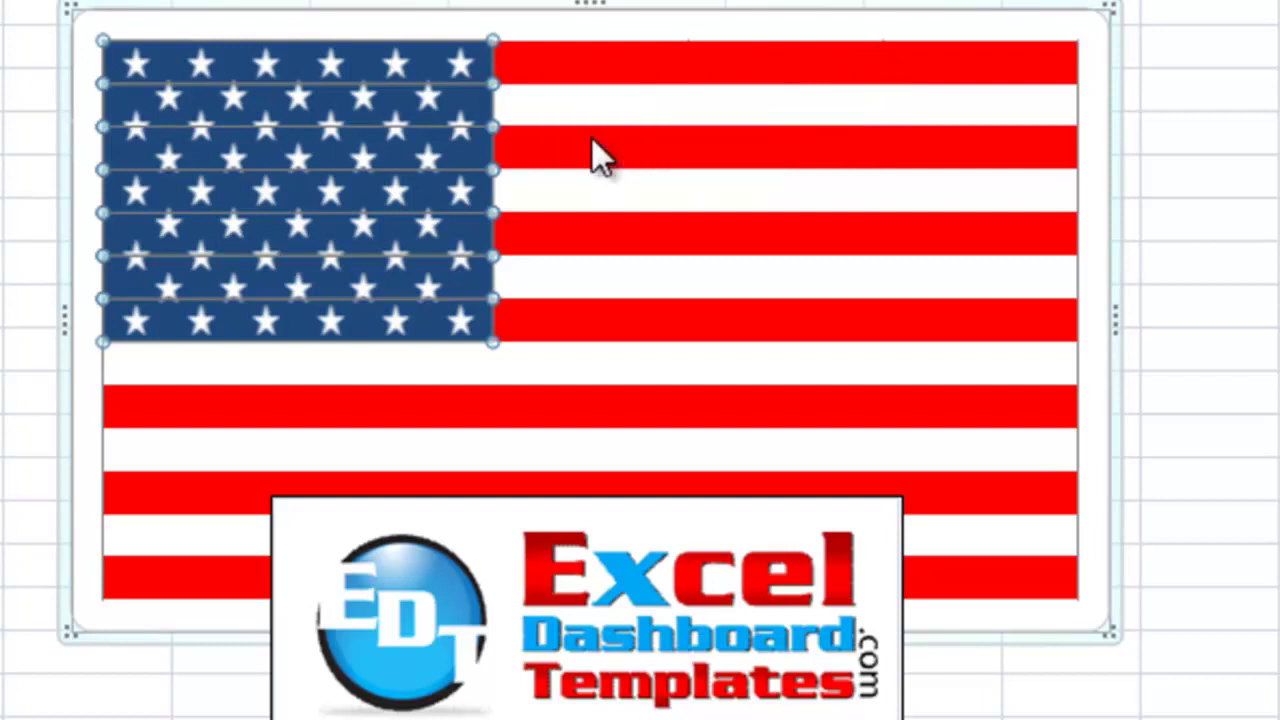
{"action": "left_click", "coordinate": [343, 64]}
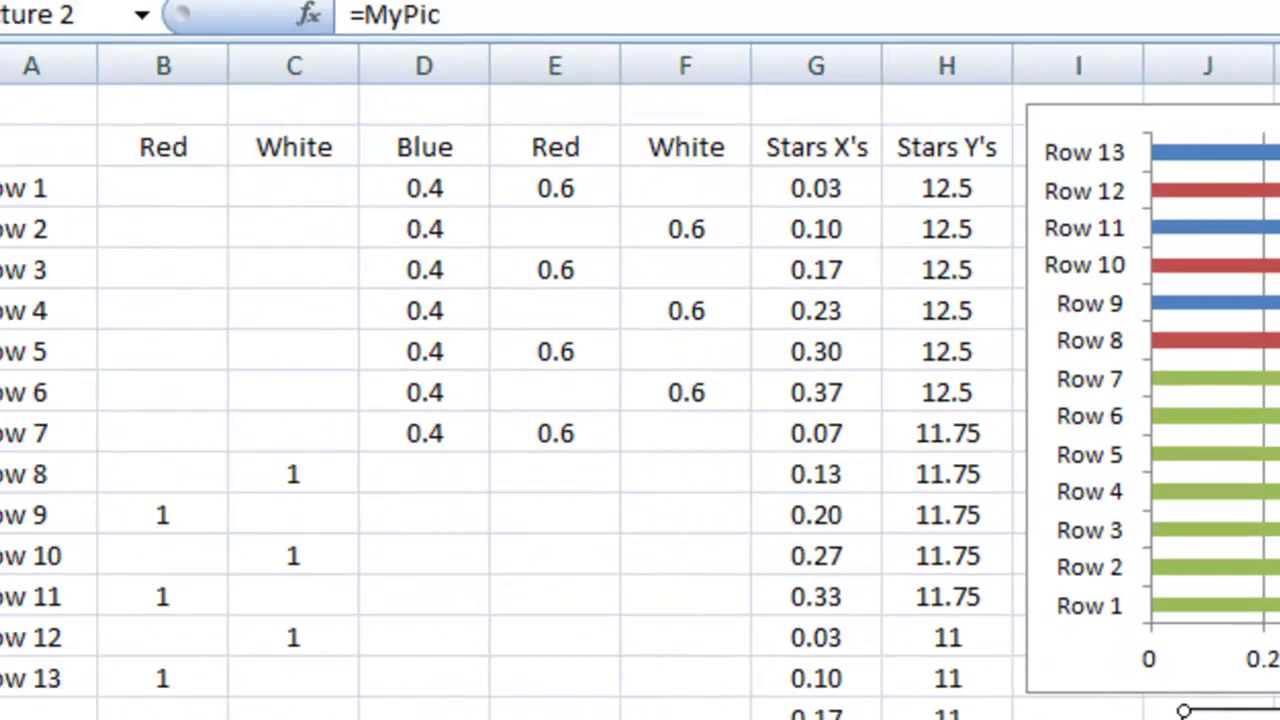
- Remove the old bar chart and highlight the row labels, first Red and White columns, and Rows 8–13
{"action": "left_click", "coordinate": [571, 223]}
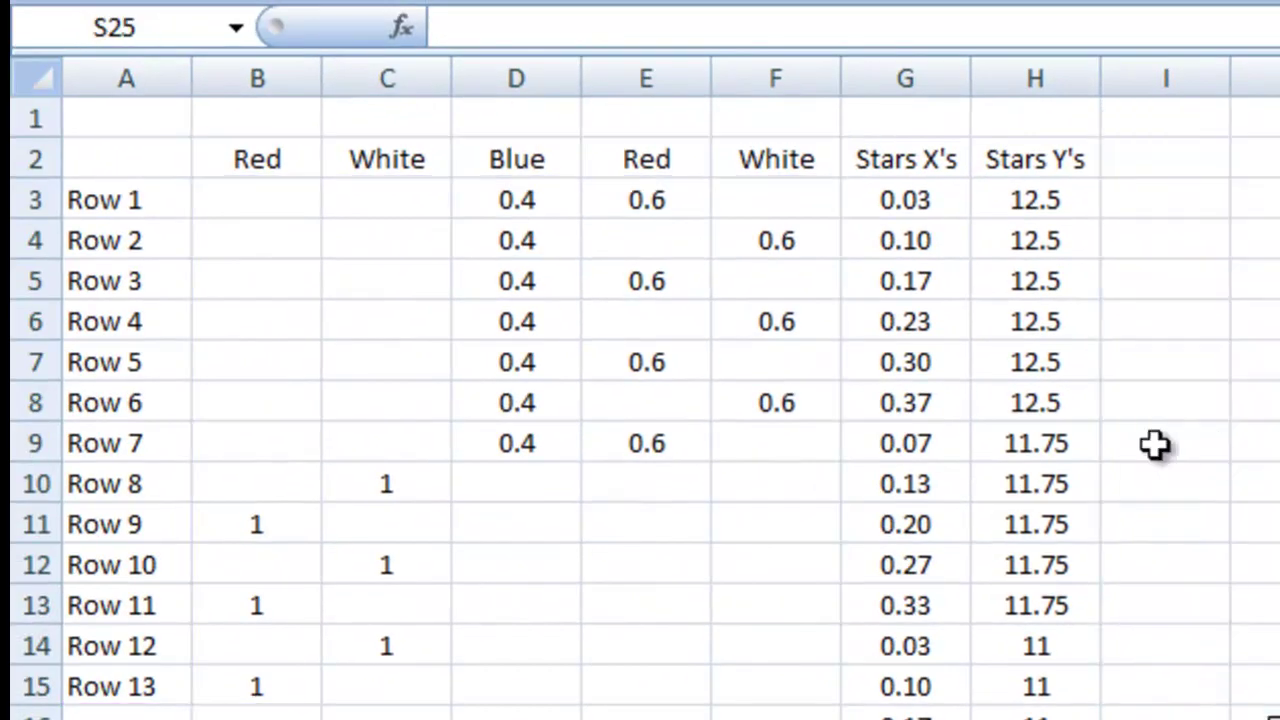
{"action": "left_click", "coordinate": [1035, 402]}
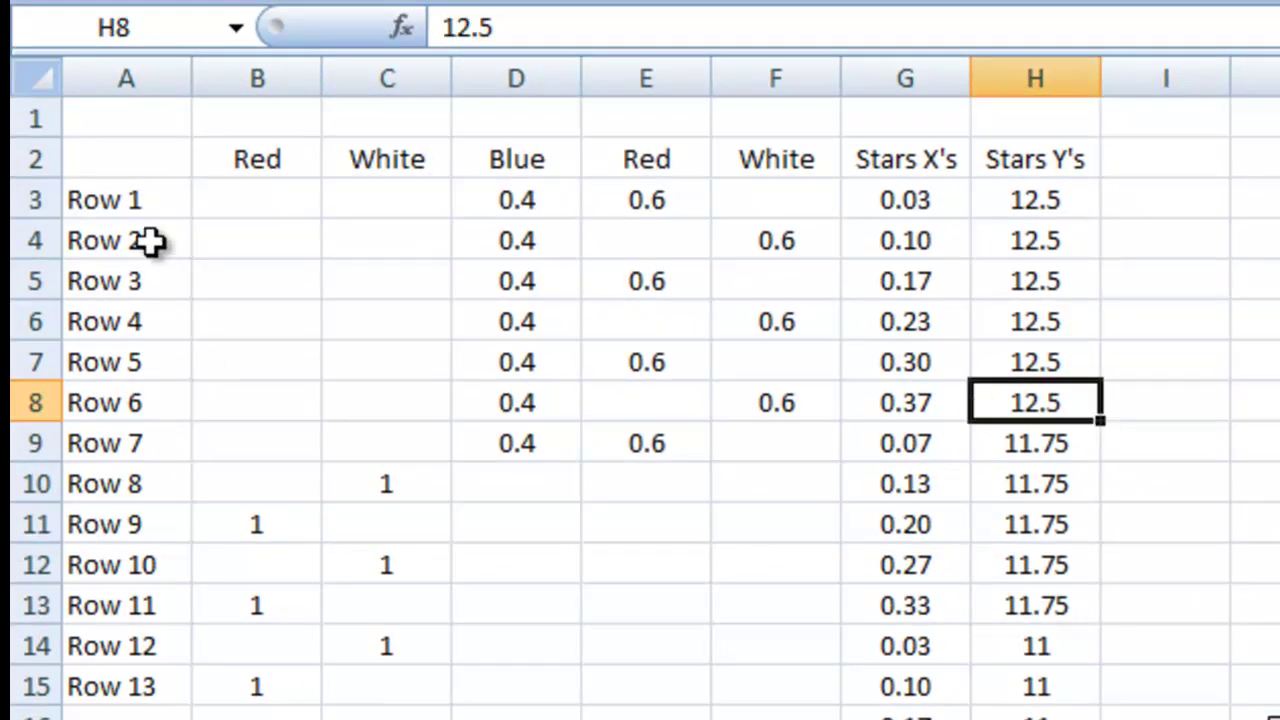
{"action": "left_click", "coordinate": [97, 161]}
{"action": "left_click_drag", "start_coordinate": [97, 161], "coordinate": [63, 694]}
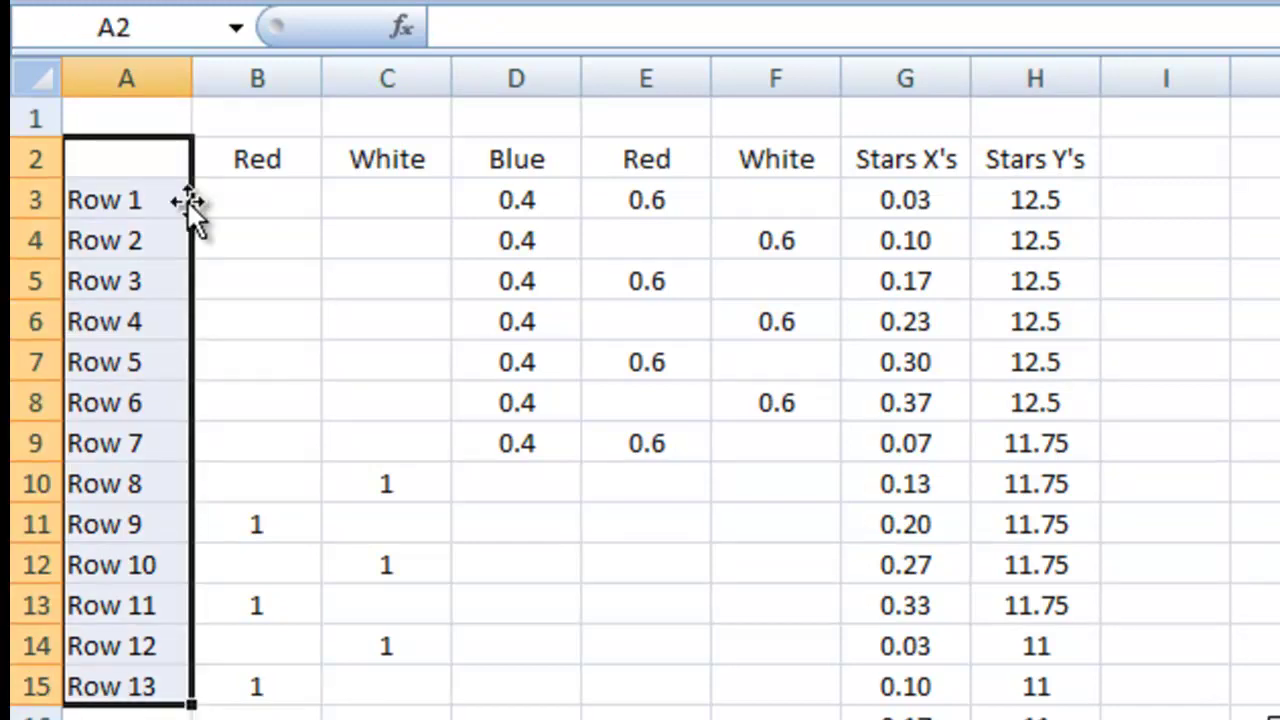
{"action": "left_click_drag", "start_coordinate": [246, 163], "coordinate": [232, 679]}
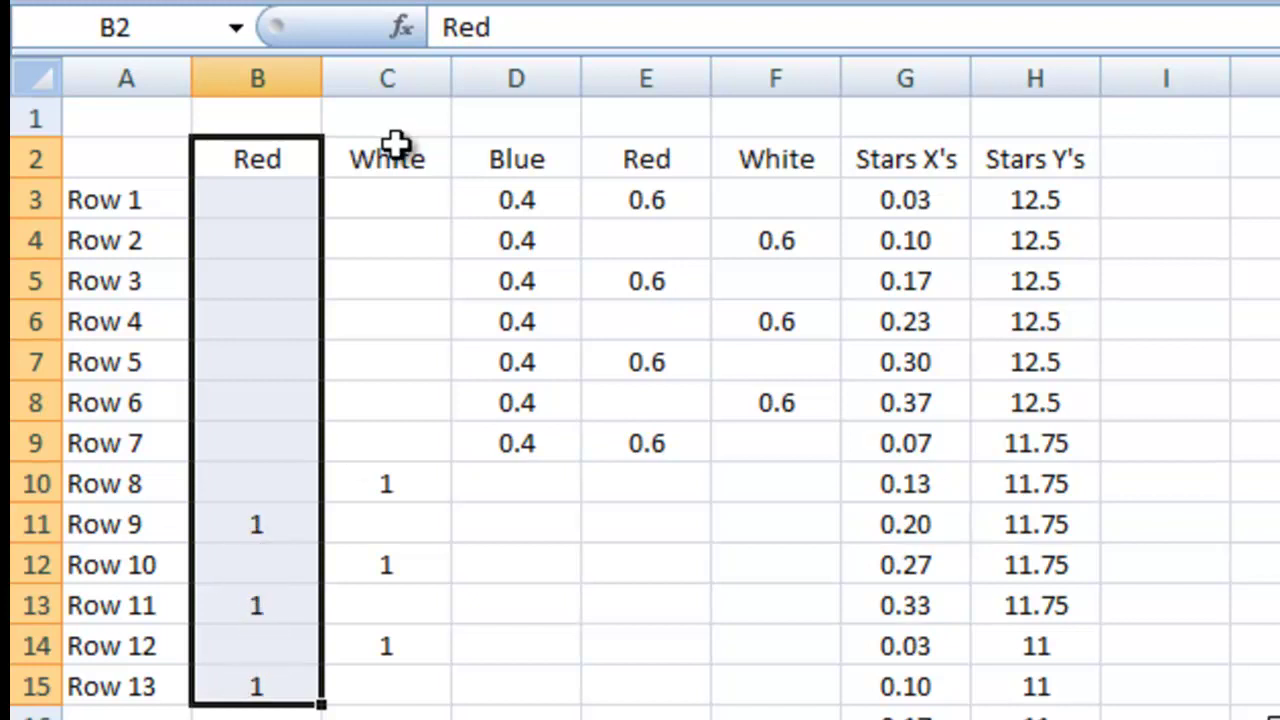
{"action": "left_click_drag", "start_coordinate": [394, 150], "coordinate": [388, 716]}
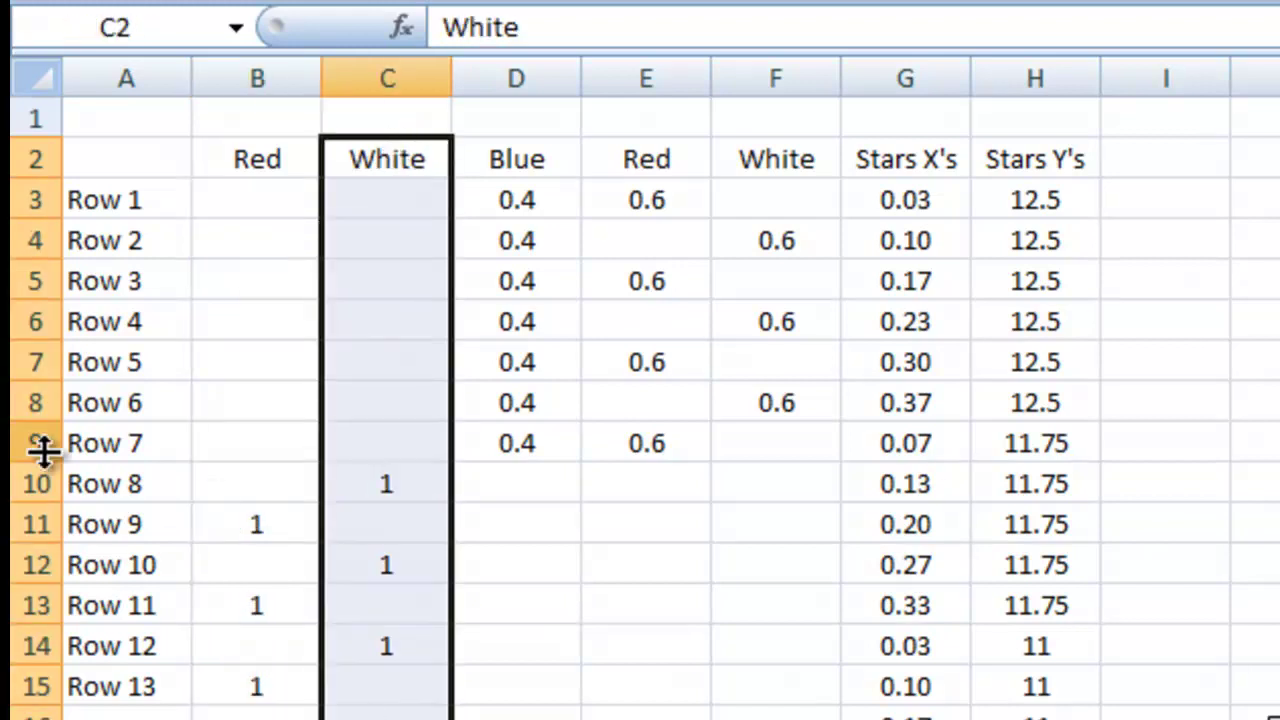
{"action": "left_click_drag", "start_coordinate": [86, 483], "coordinate": [362, 675]}
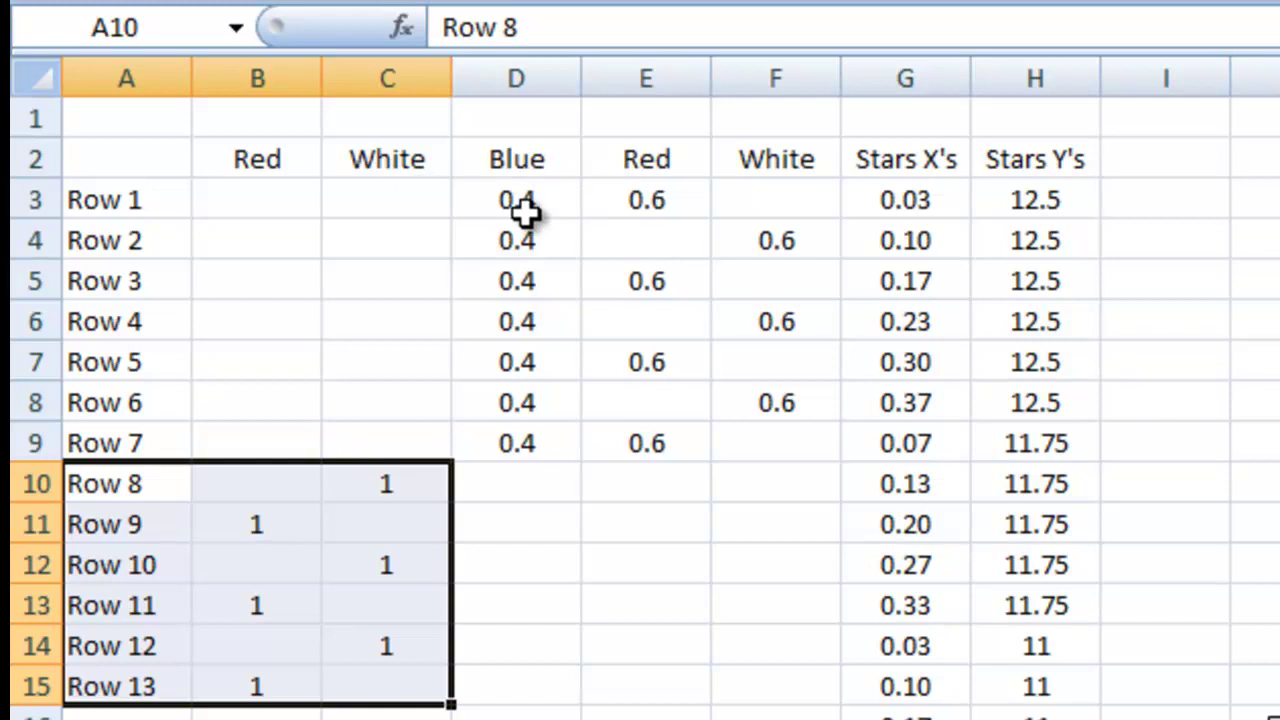
- Highlight the canton Rows 1–7 and the Blue, second Red and second White columns
{"action": "left_click_drag", "start_coordinate": [126, 204], "coordinate": [131, 427]}
{"action": "left_click_drag", "start_coordinate": [540, 206], "coordinate": [549, 431]}
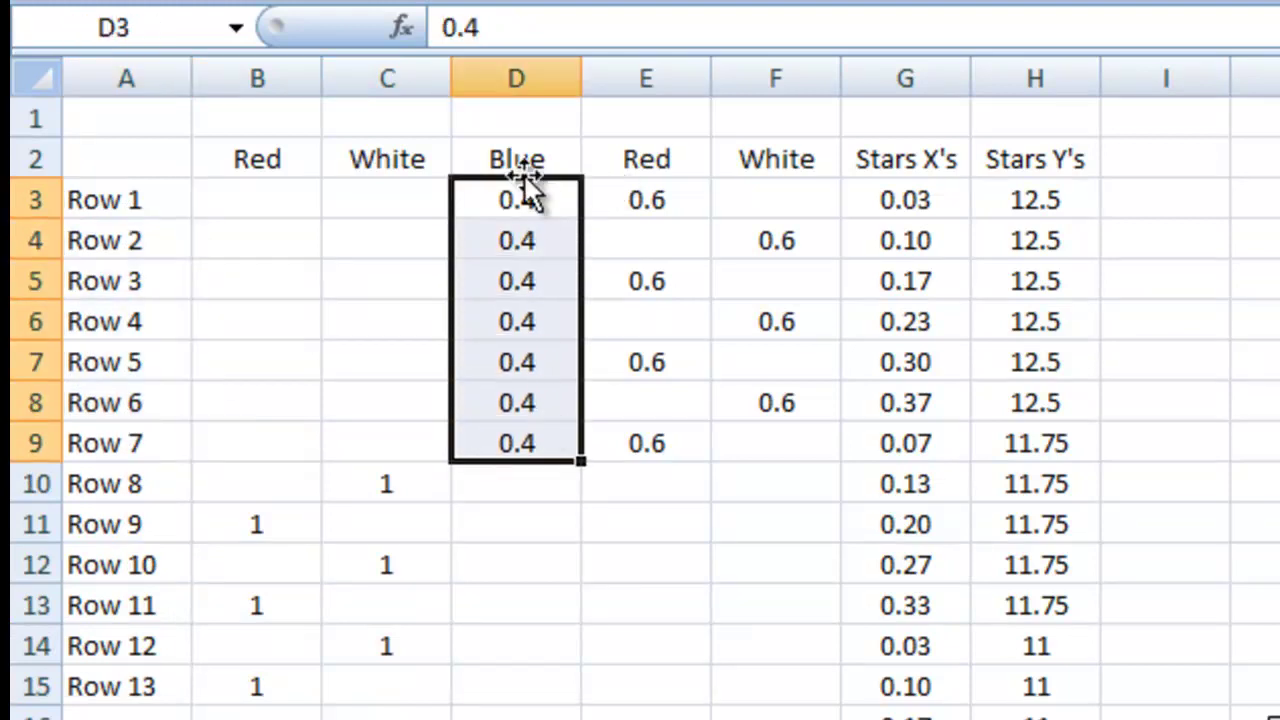
{"action": "left_click_drag", "start_coordinate": [530, 160], "coordinate": [530, 444]}
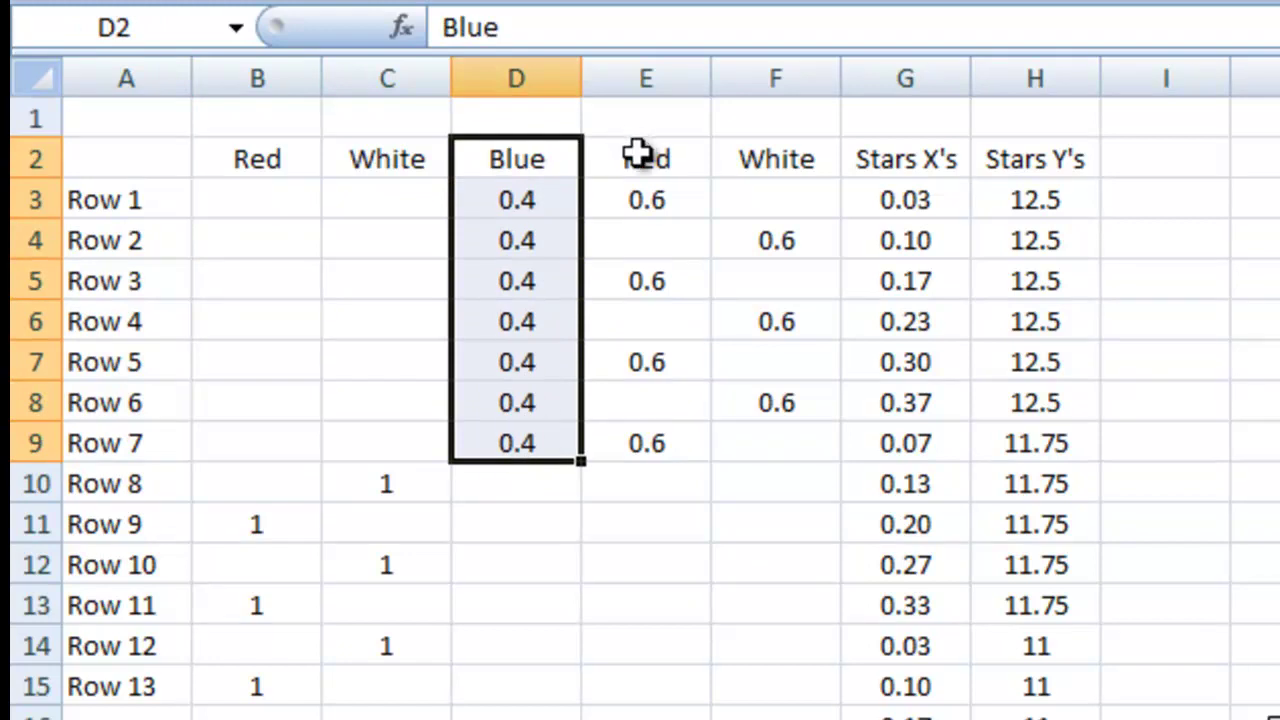
{"action": "left_click_drag", "start_coordinate": [638, 153], "coordinate": [680, 447]}
{"action": "left_click_drag", "start_coordinate": [737, 163], "coordinate": [711, 460]}
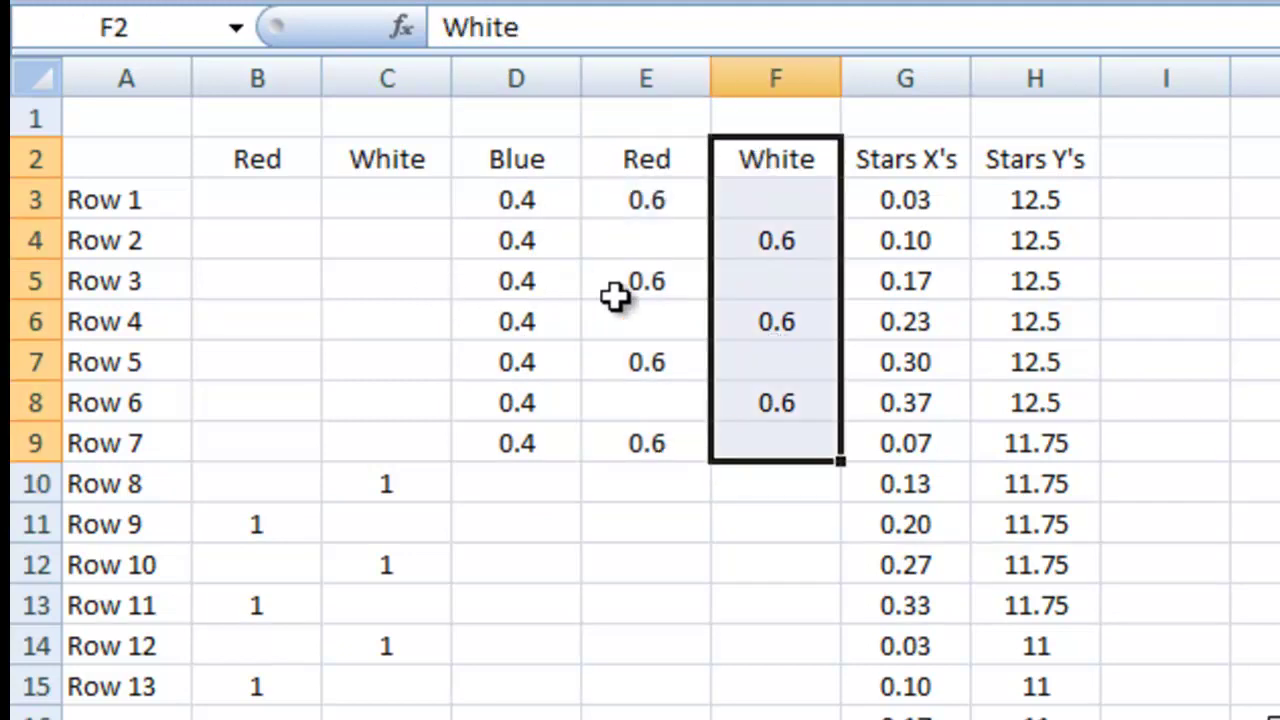
- Select the stripe table A2:F15 through Row 13 as the chart source
{"action": "left_click", "coordinate": [541, 295]}
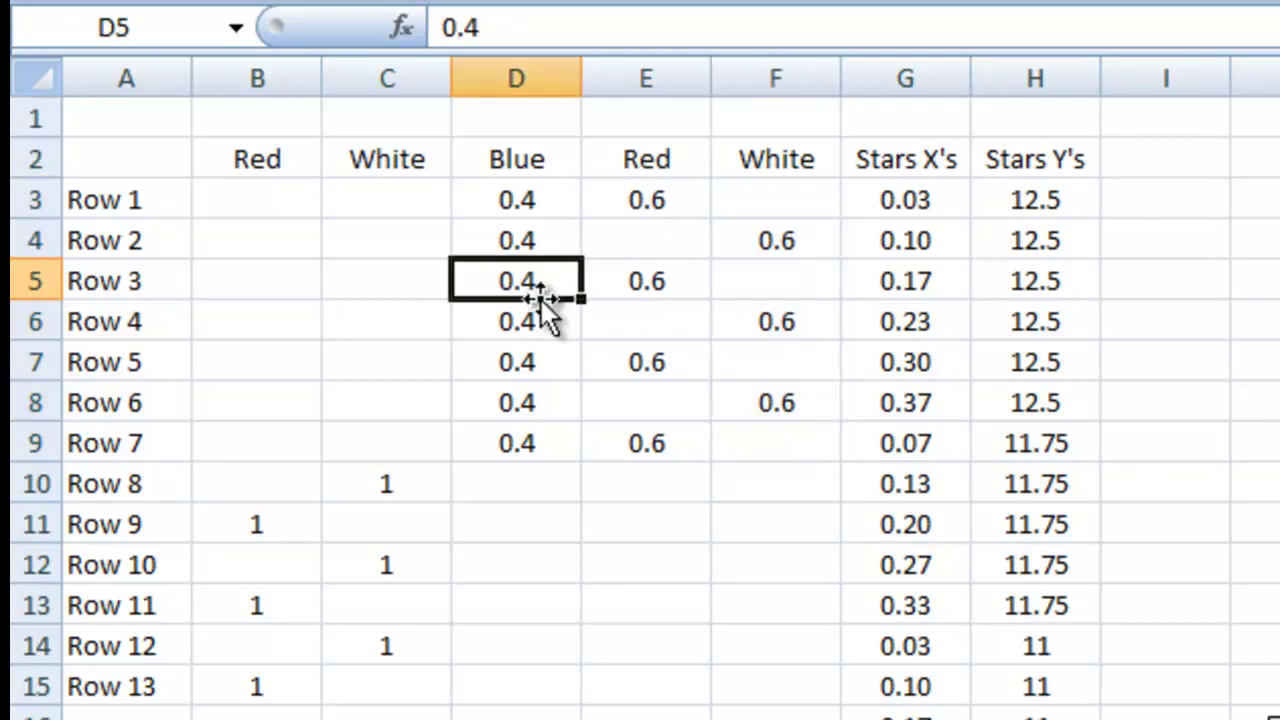
{"action": "left_click", "coordinate": [733, 270]}
{"action": "left_click_drag", "start_coordinate": [143, 177], "coordinate": [734, 662]}
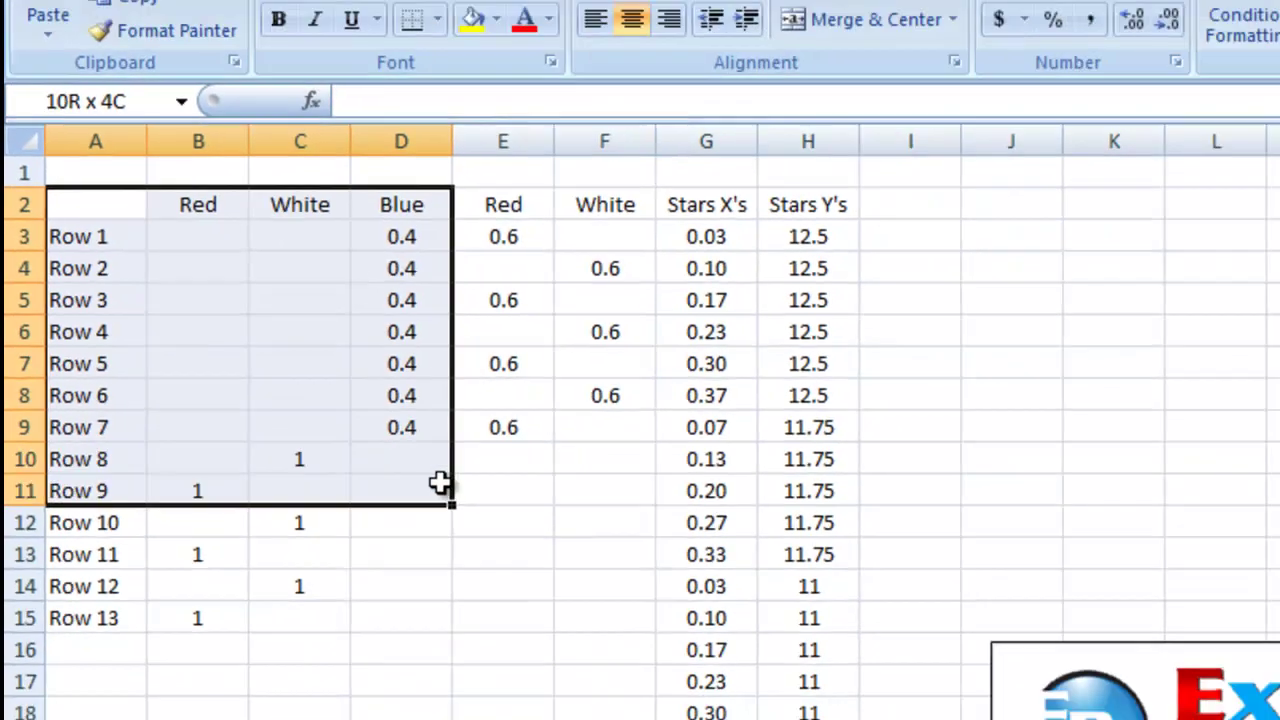
{"action": "left_click_drag", "start_coordinate": [447, 548], "coordinate": [467, 562]}
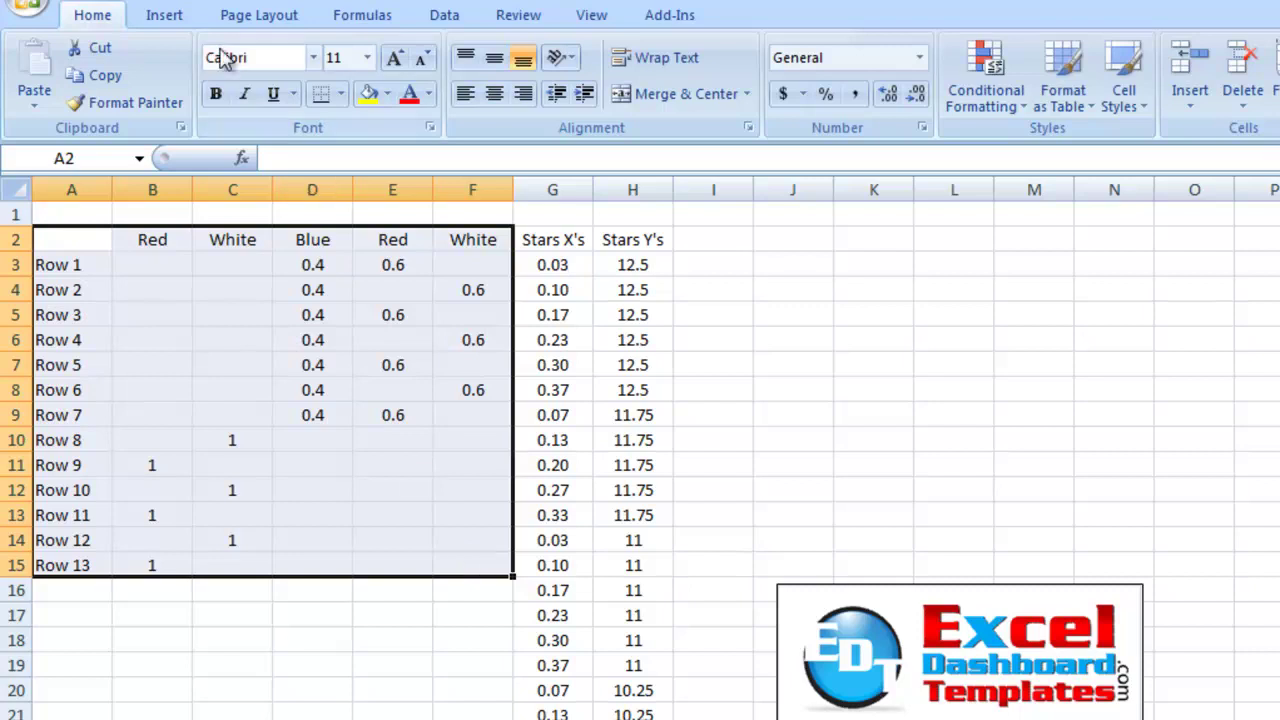
- Insert a Stacked Bar chart of A2:F15 and move it beside the data table
{"action": "left_click", "coordinate": [152, 20]}
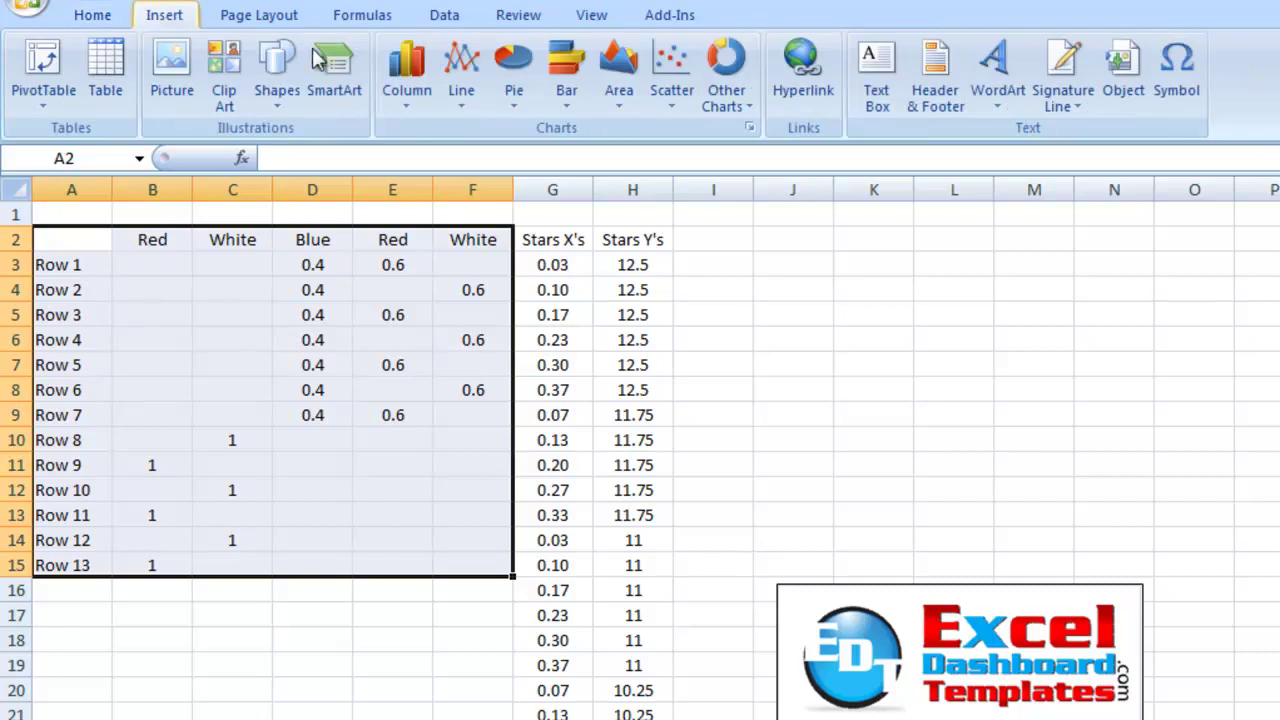
{"action": "left_click", "coordinate": [417, 61]}
{"action": "left_click", "coordinate": [565, 66]}
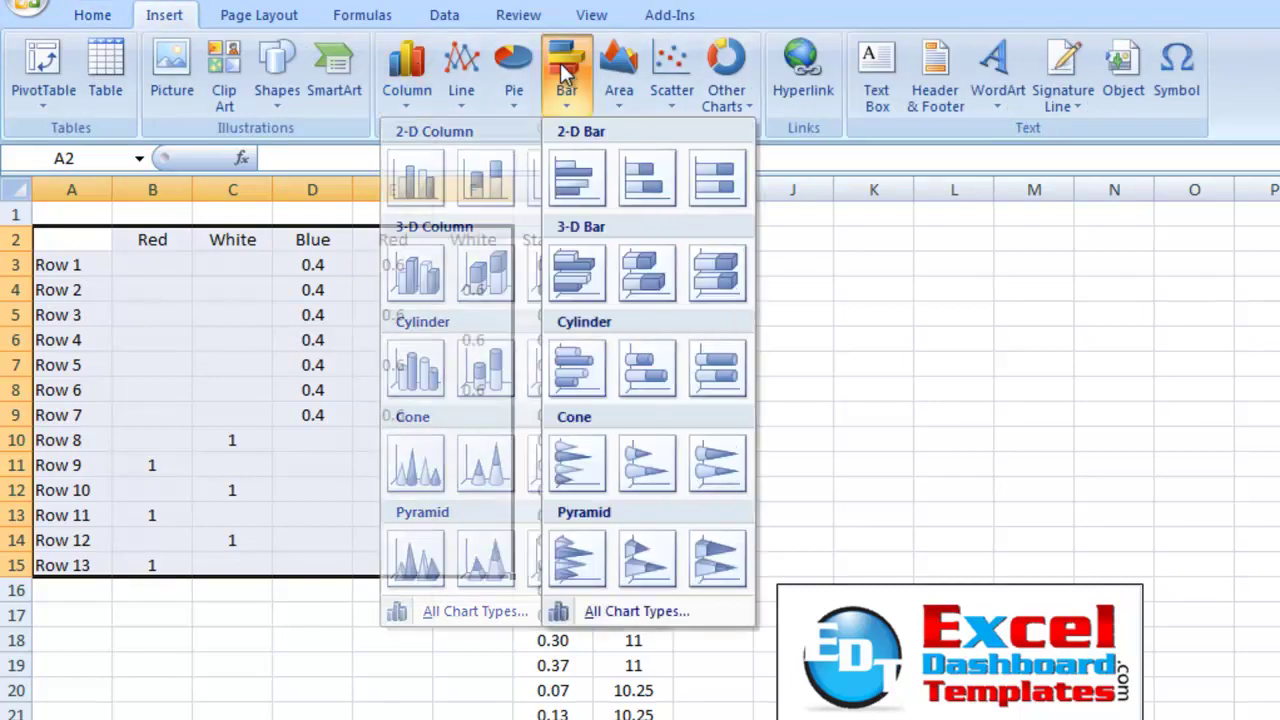
{"action": "left_click", "coordinate": [635, 185]}
{"action": "left_click_drag", "start_coordinate": [733, 365], "coordinate": [845, 214]}
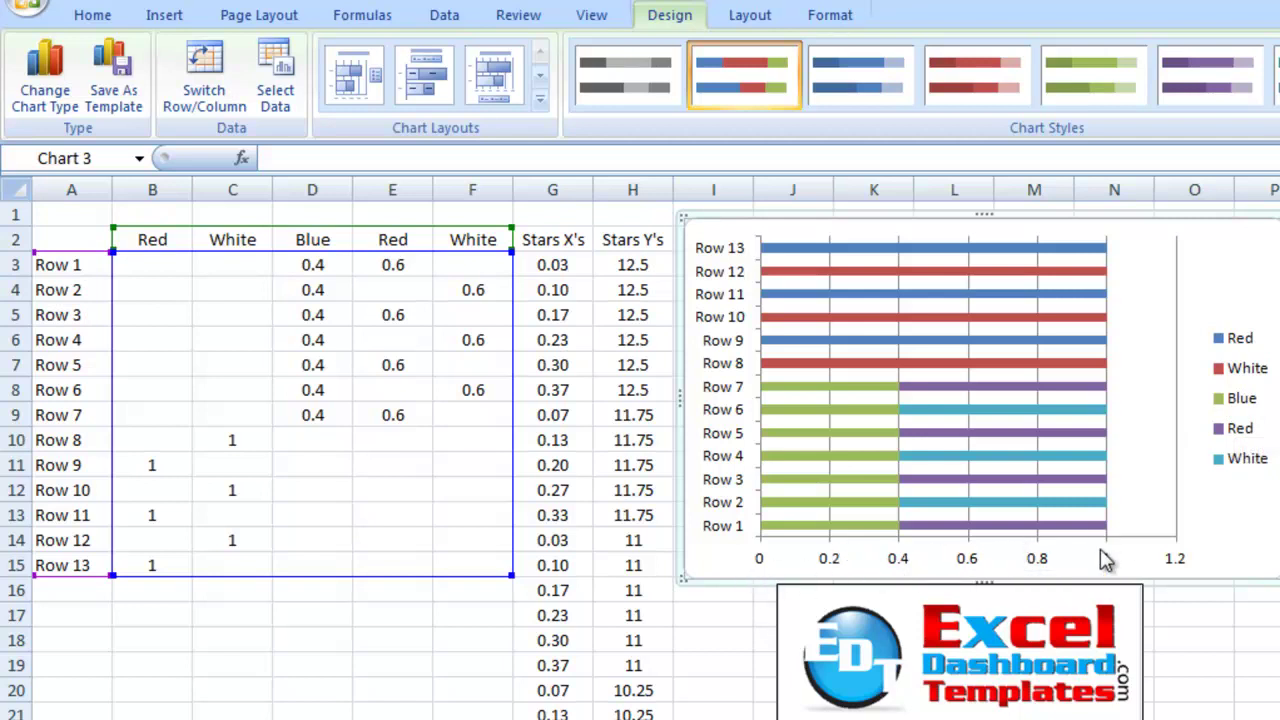
- Fix the horizontal value axis minimum at 0 and maximum at 1
{"action": "left_click", "coordinate": [916, 566]}
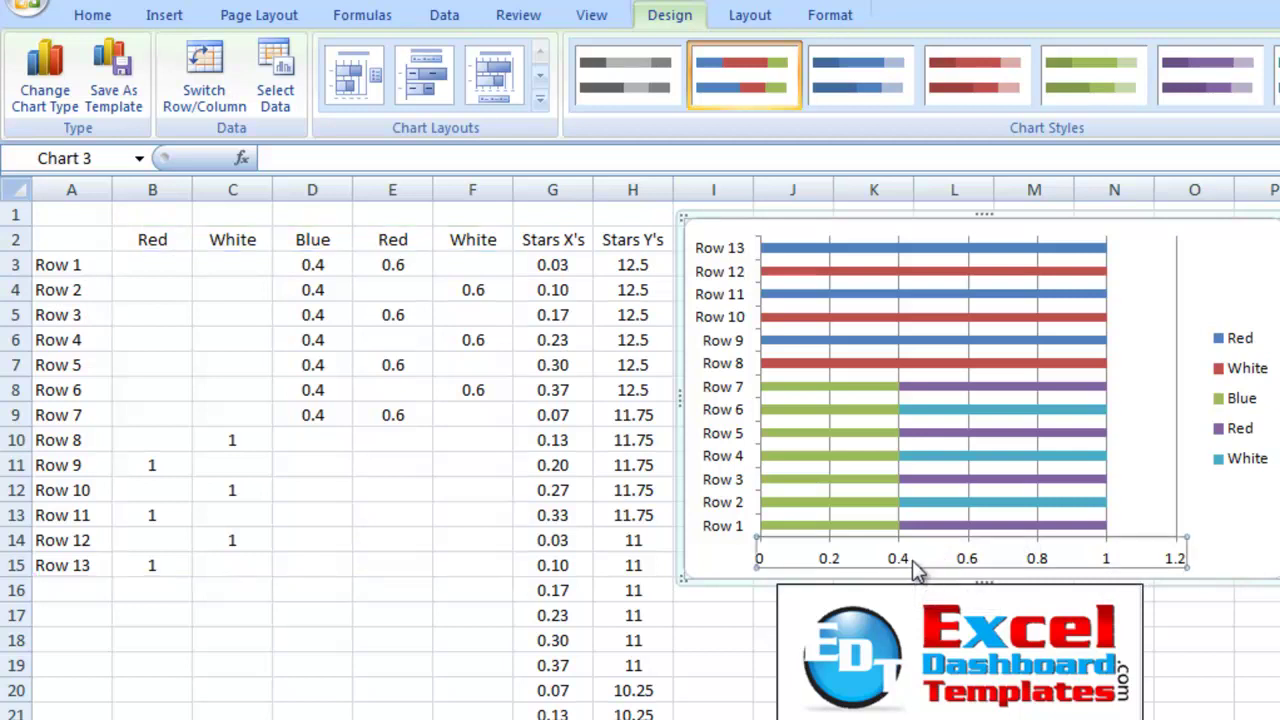
{"action": "right_click", "coordinate": [900, 566]}
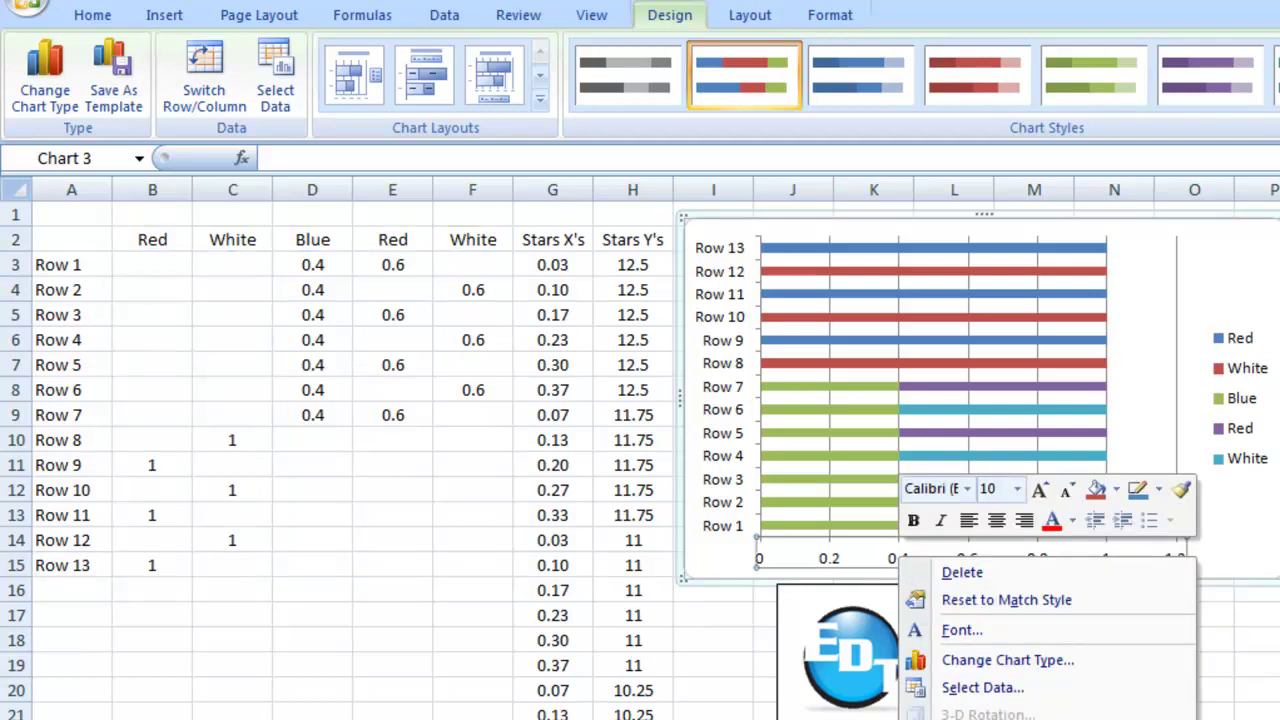
{"action": "left_click", "coordinate": [985, 716]}
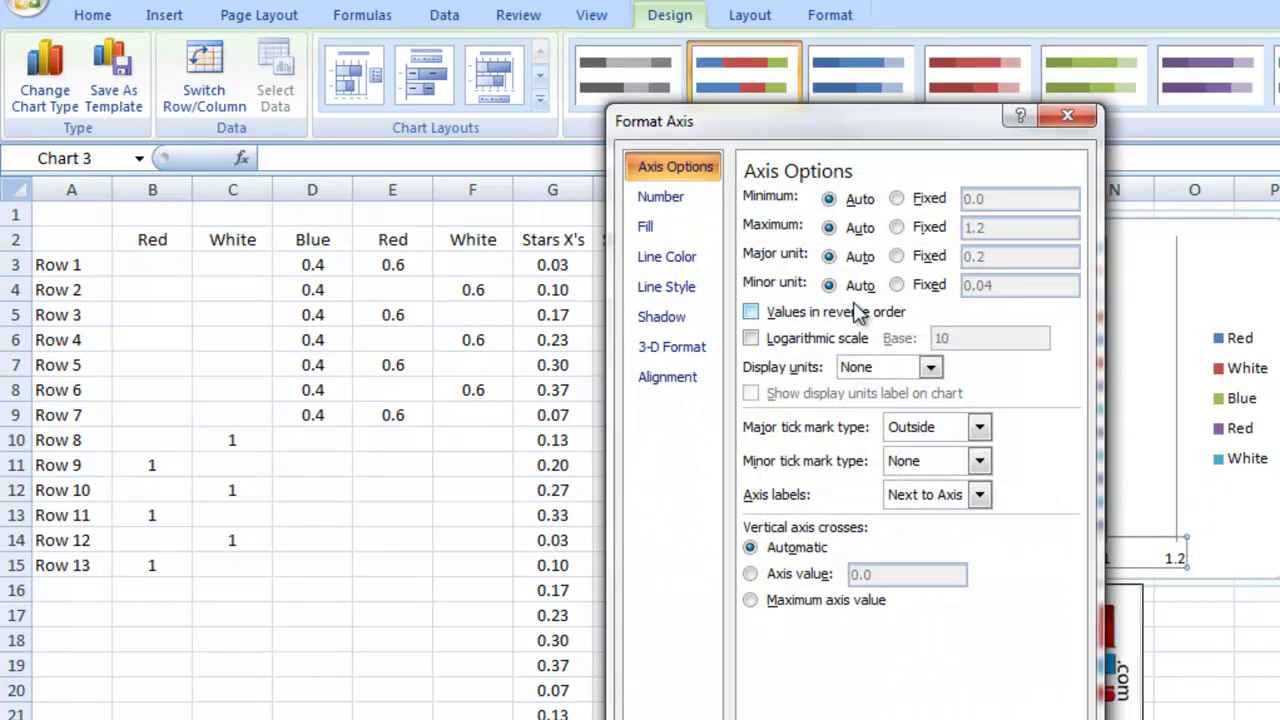
{"action": "left_click", "coordinate": [927, 200]}
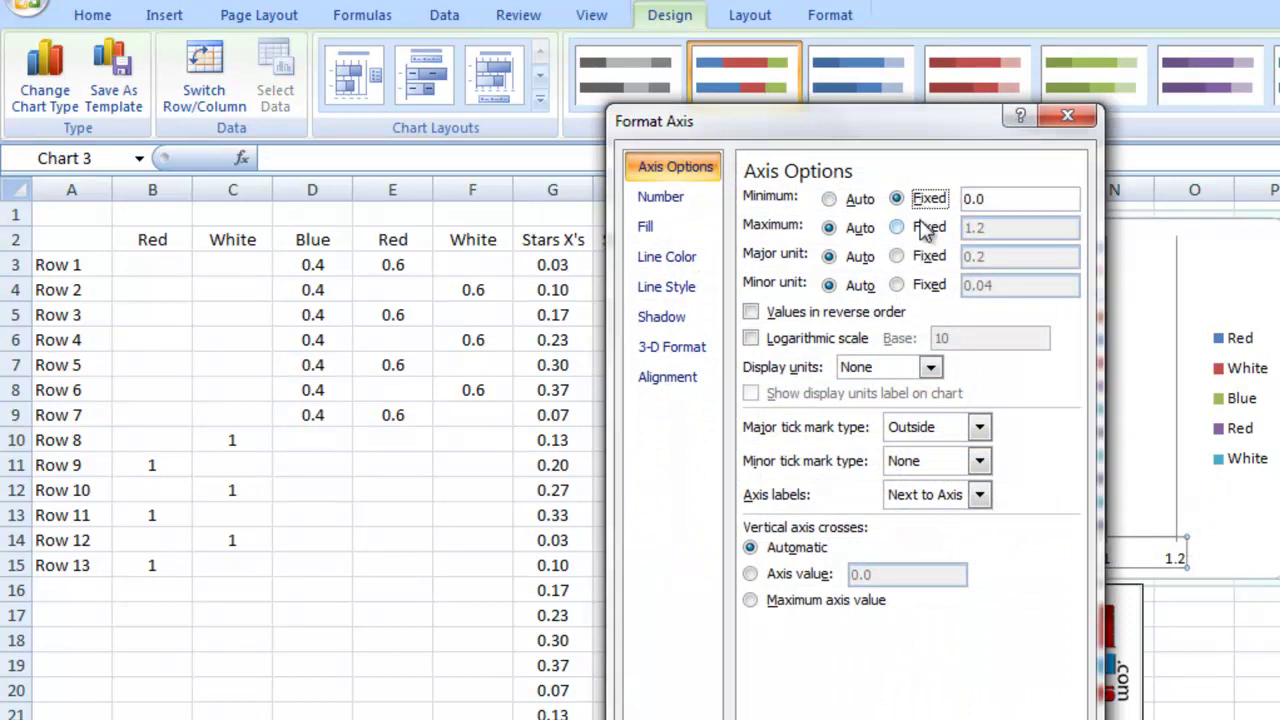
{"action": "left_click", "coordinate": [922, 227]}
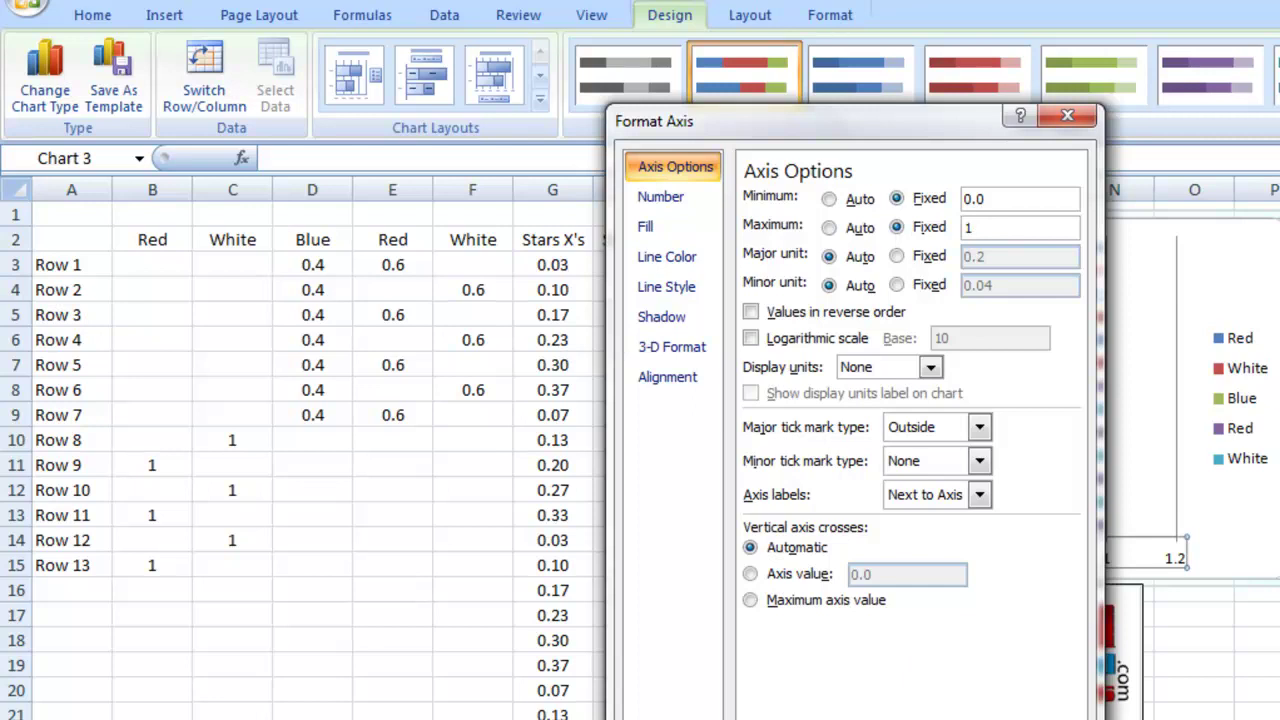
{"action": "key", "text": "Return"}
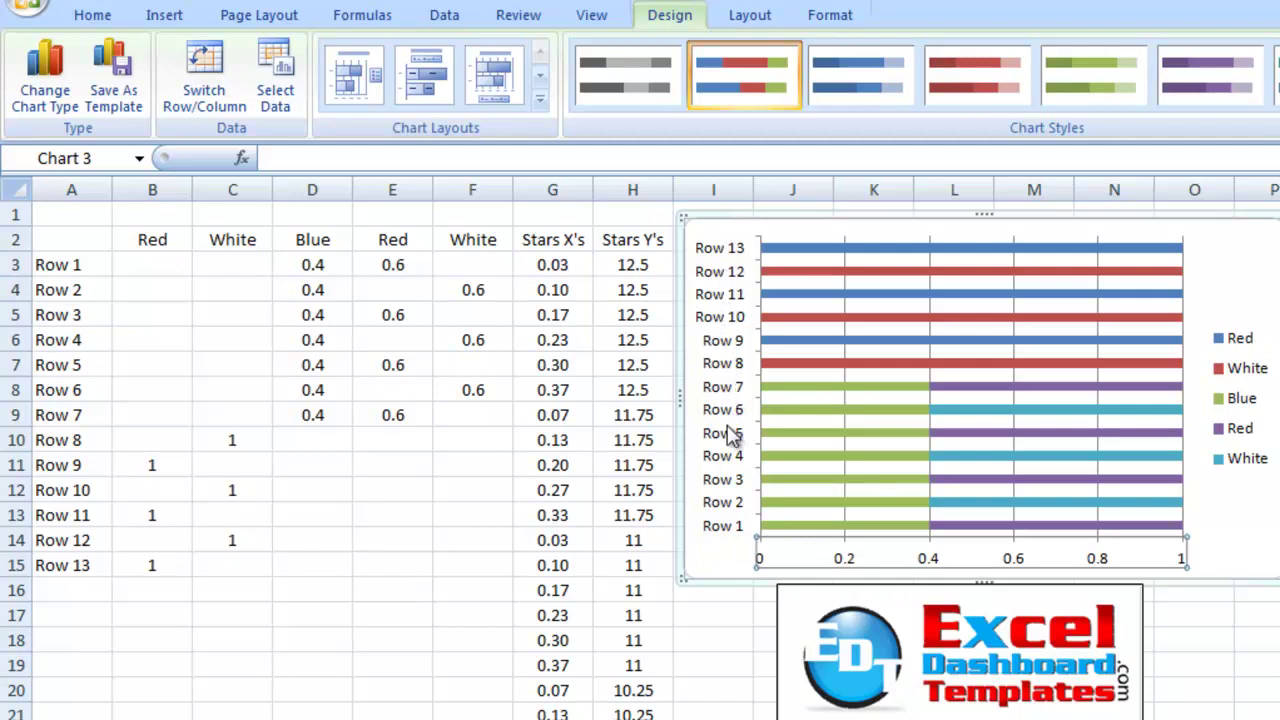
- Set the vertical category axis to Categories in reverse order, putting Row 1 on top
{"action": "right_click", "coordinate": [726, 296]}
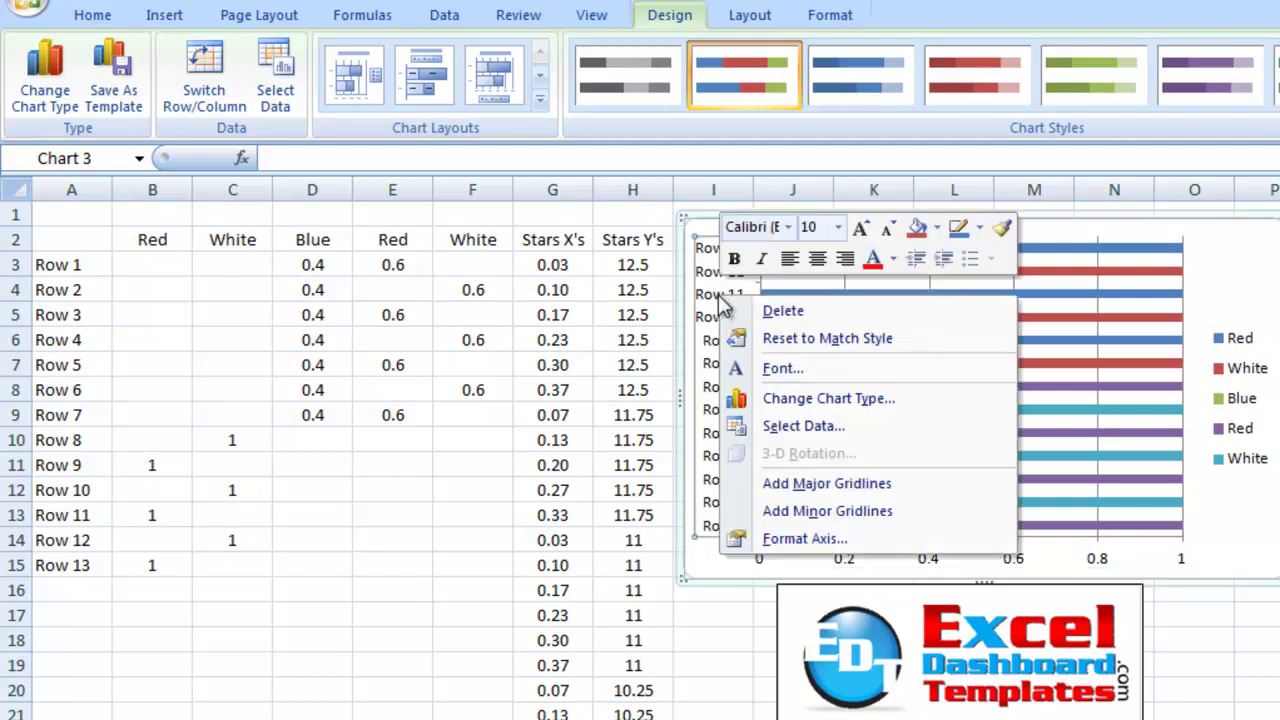
{"action": "left_click", "coordinate": [757, 535]}
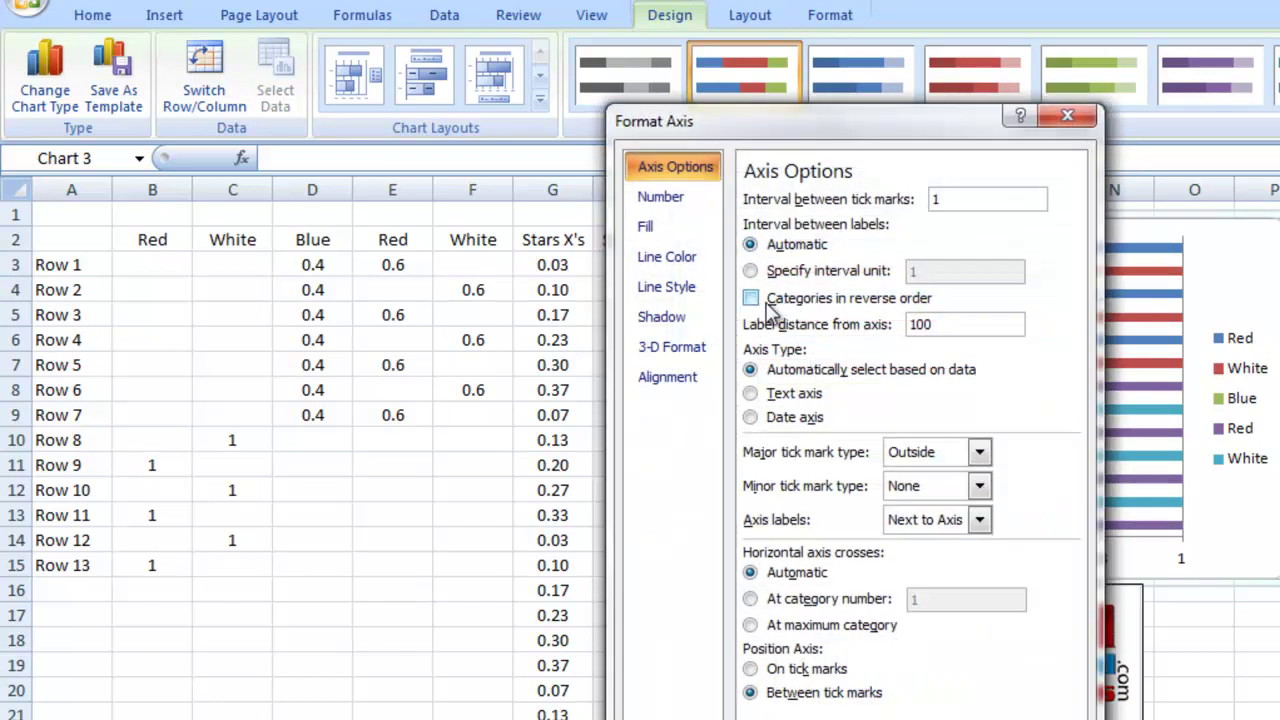
{"action": "left_click", "coordinate": [751, 299]}
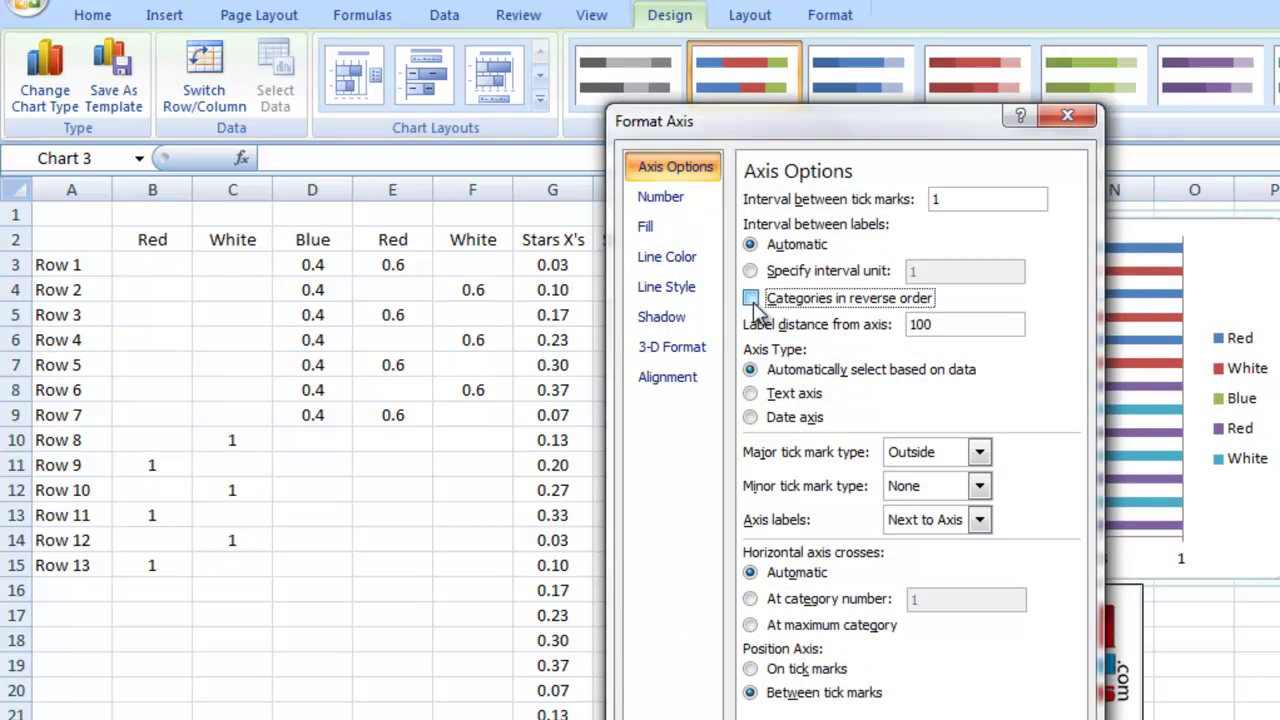
{"action": "key", "text": "Escape"}
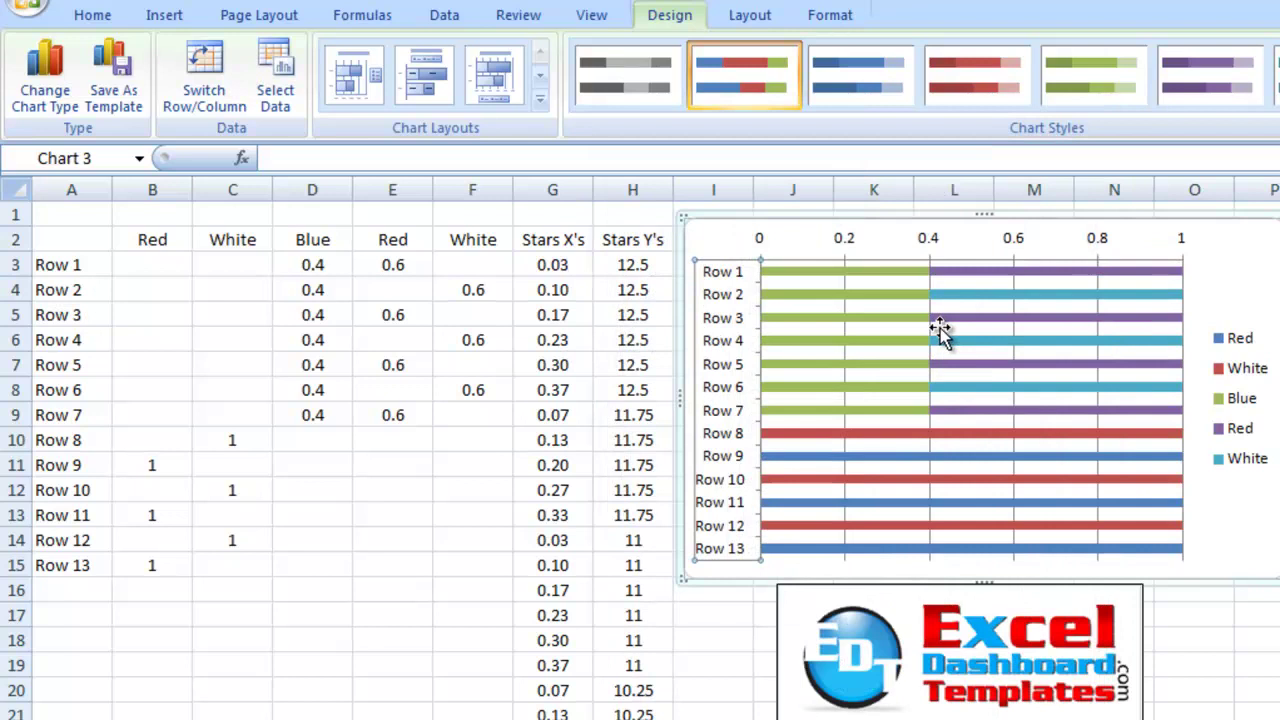
- Give the Blue canton series a solid dark blue fill
{"action": "left_click", "coordinate": [908, 283]}
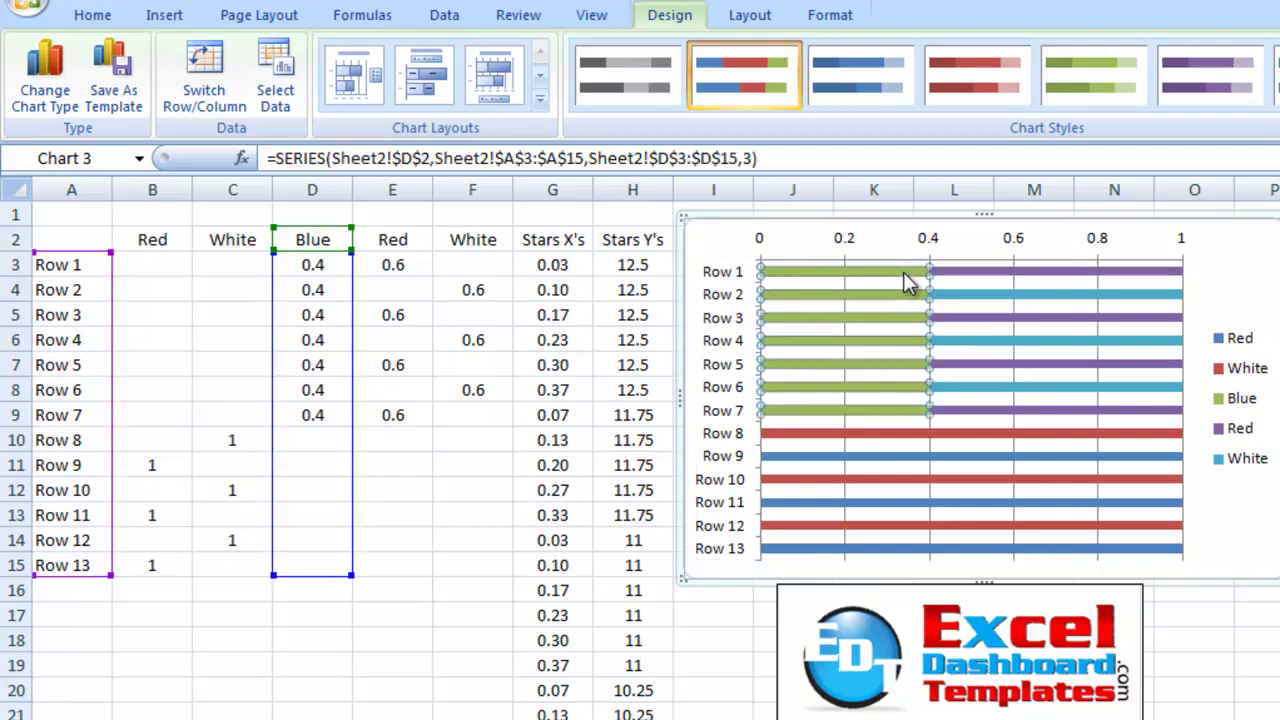
{"action": "right_click", "coordinate": [808, 274]}
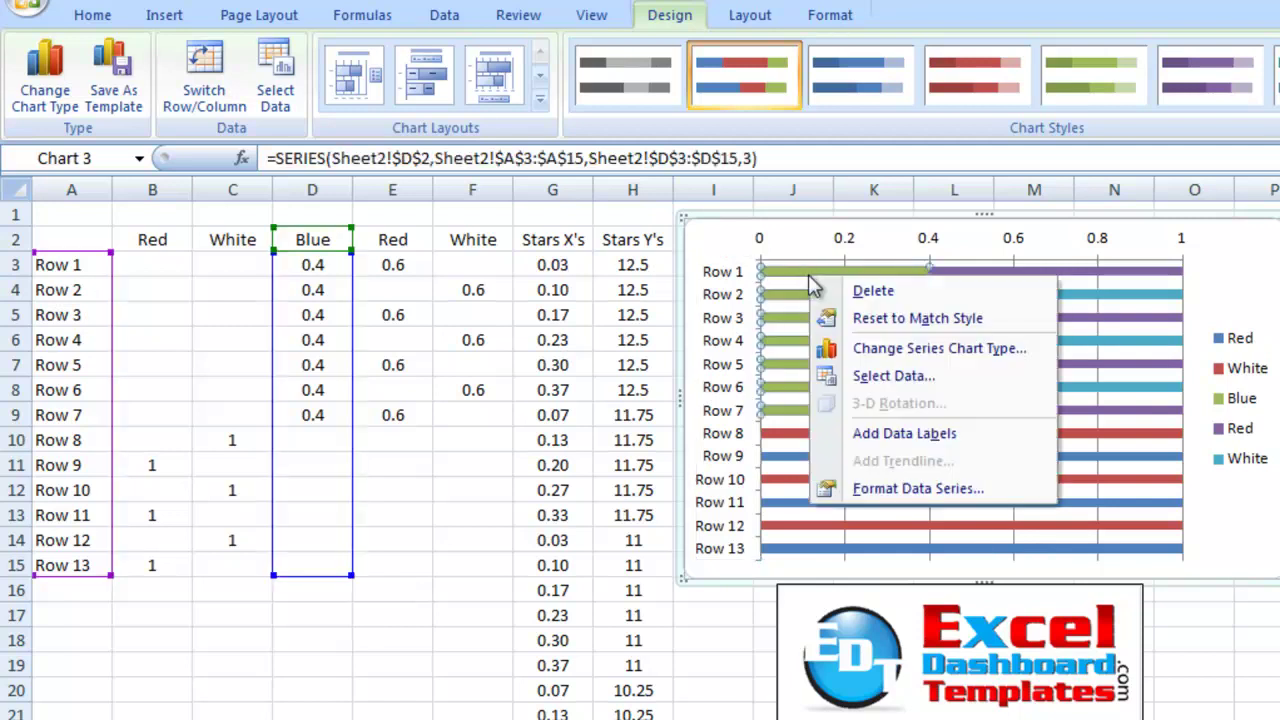
{"action": "left_click", "coordinate": [872, 489]}
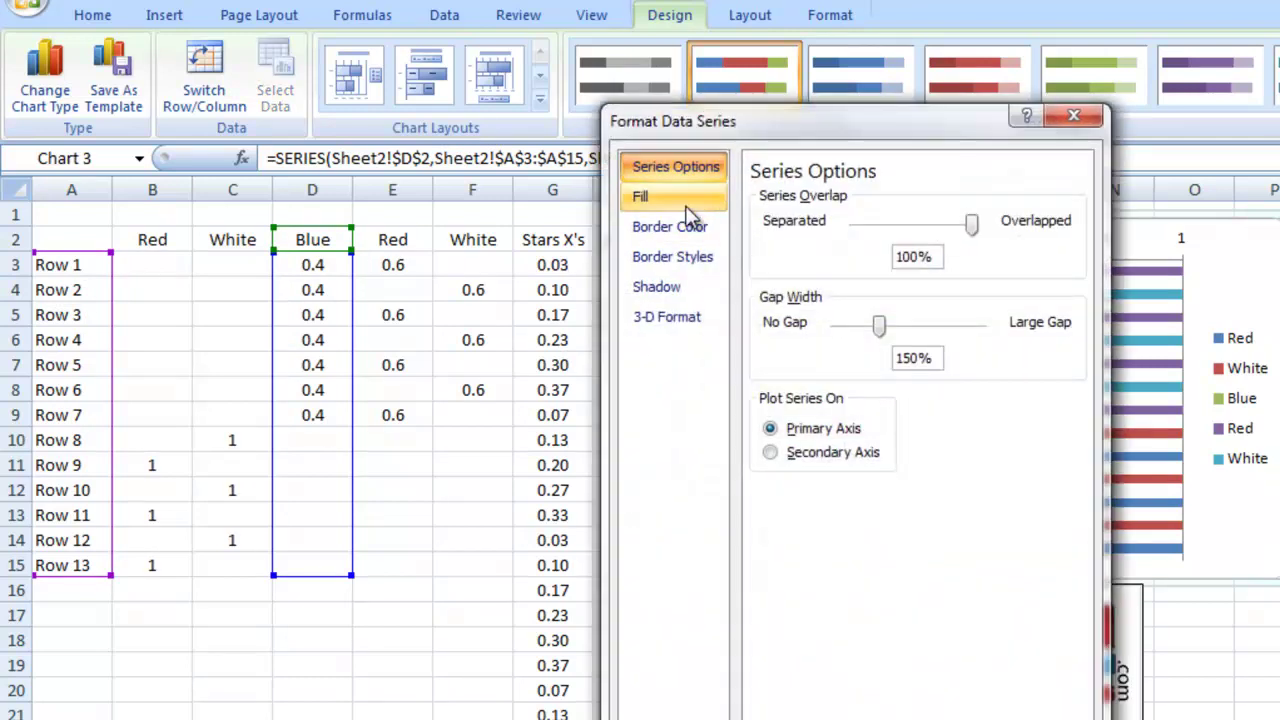
{"action": "left_click", "coordinate": [684, 199]}
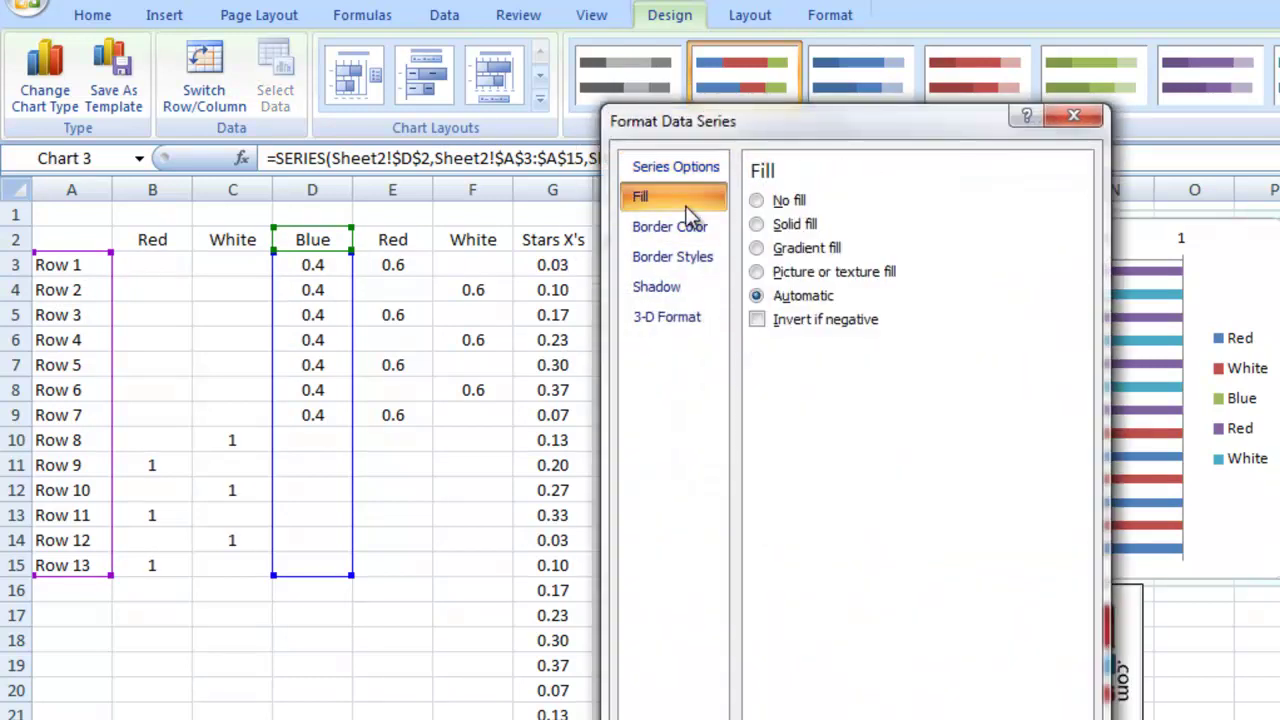
{"action": "left_click", "coordinate": [758, 225]}
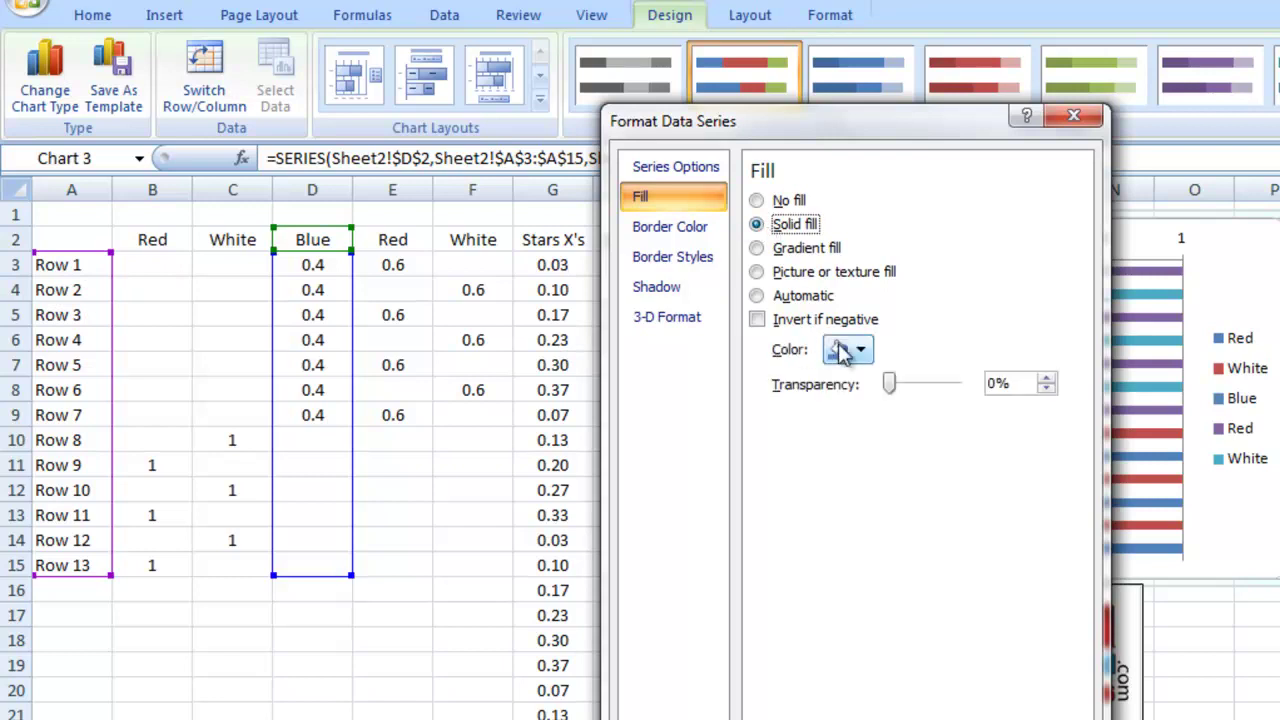
{"action": "left_click", "coordinate": [859, 350]}
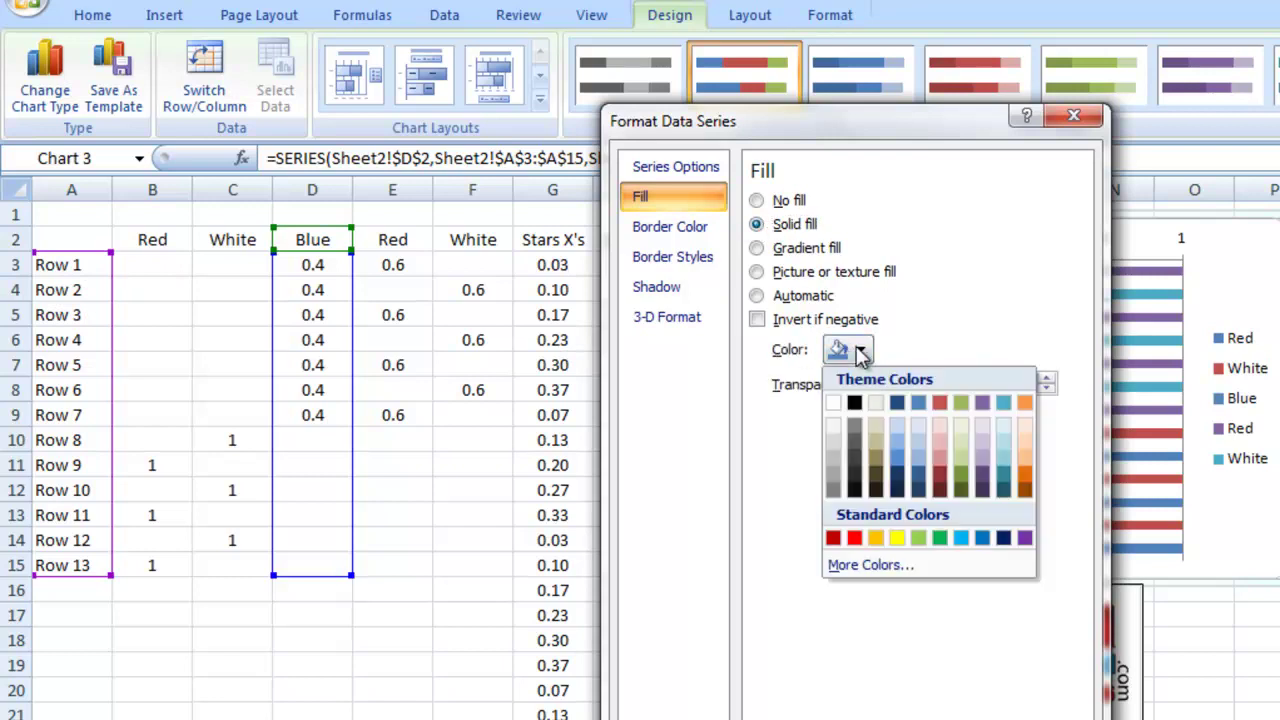
{"action": "left_click", "coordinate": [896, 403]}
{"action": "key", "text": "Escape"}
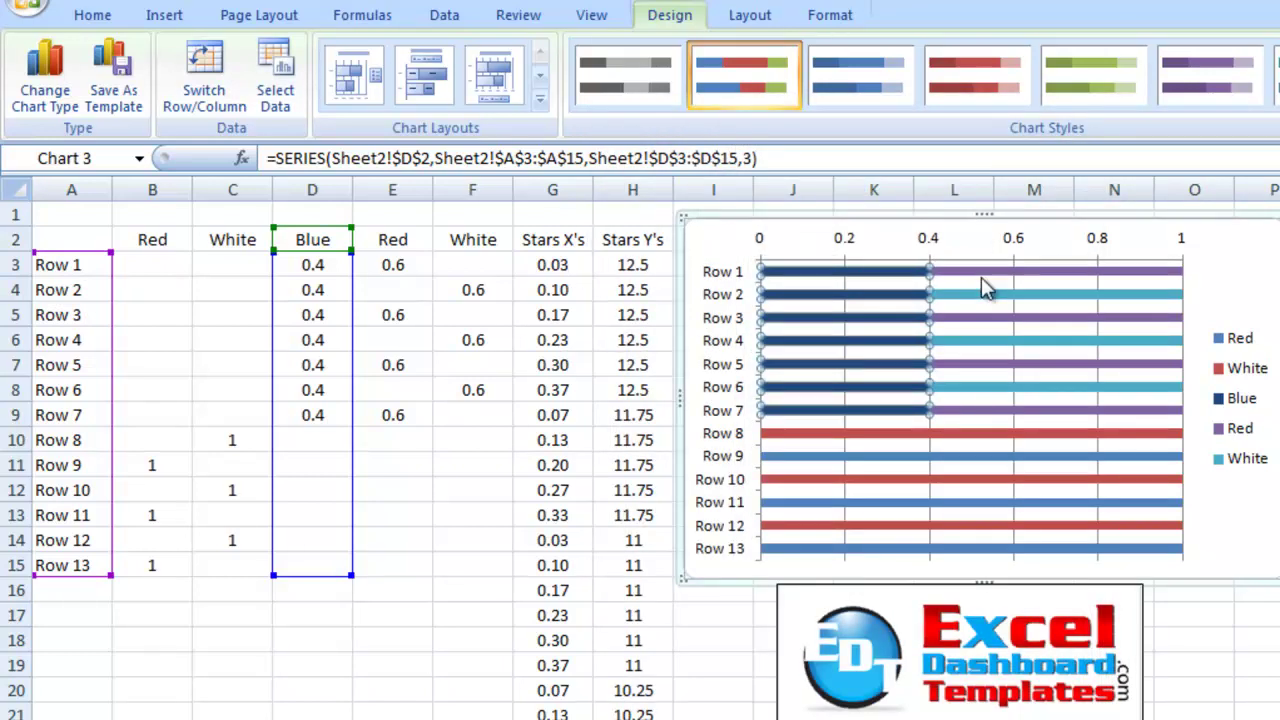
- Give the upper Red series (column E) a solid bright red fill
{"action": "left_click", "coordinate": [956, 274]}
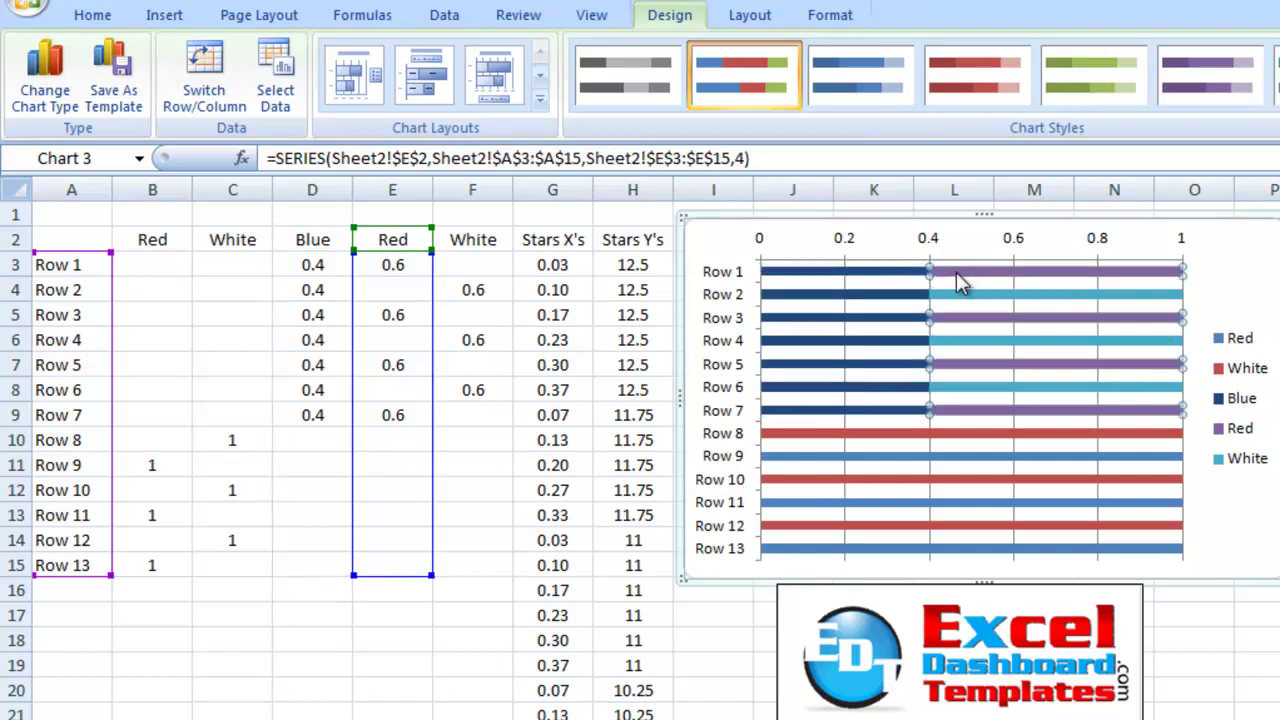
{"action": "right_click", "coordinate": [955, 274]}
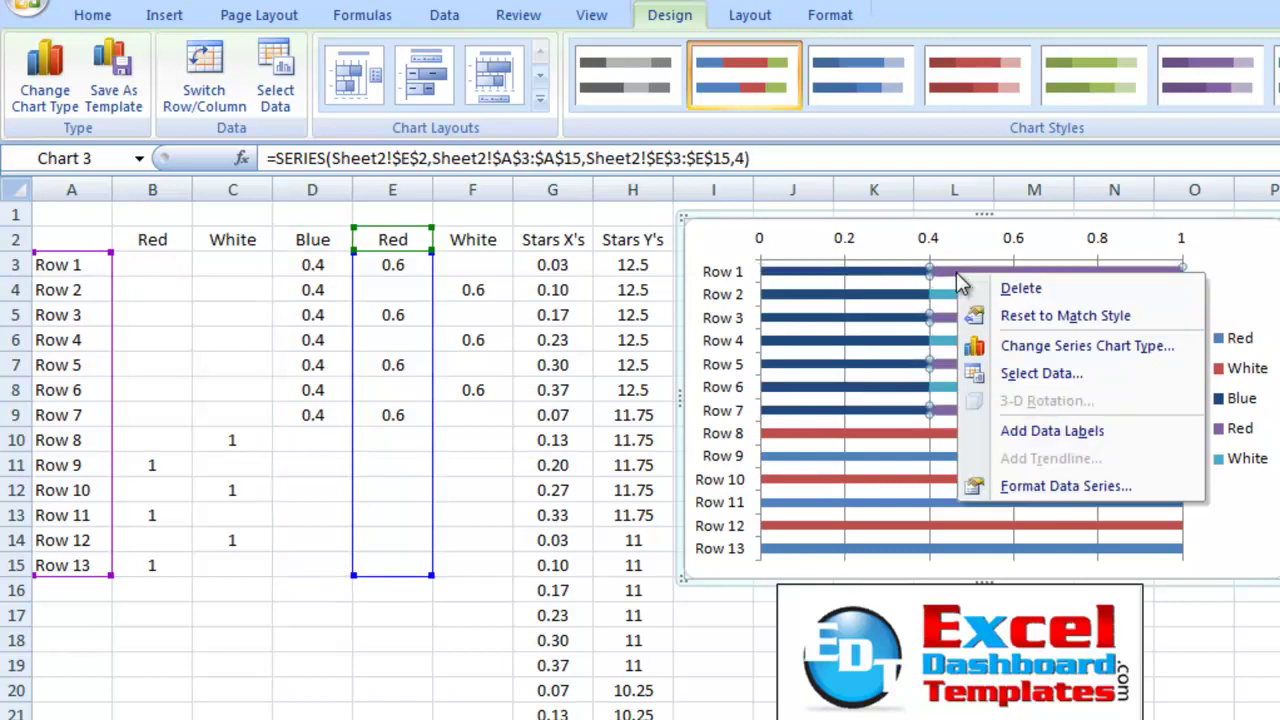
{"action": "left_click", "coordinate": [1003, 487]}
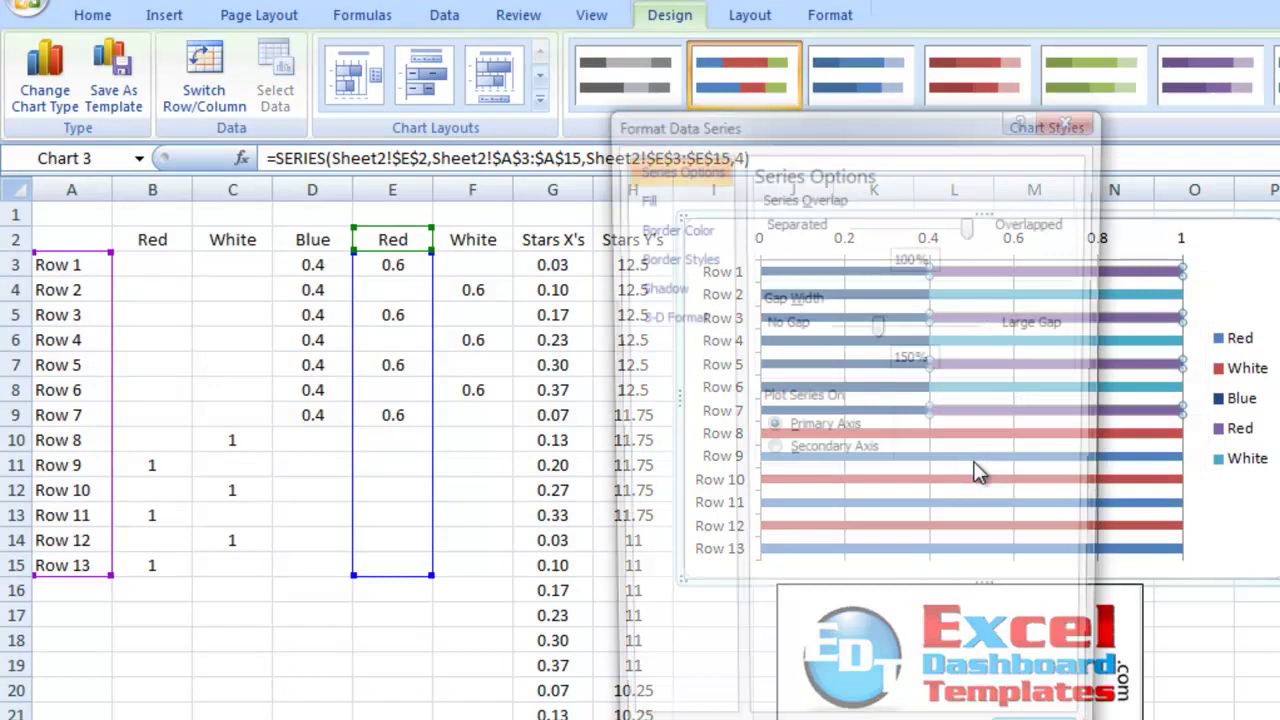
{"action": "left_click_drag", "start_coordinate": [886, 126], "coordinate": [695, 123]}
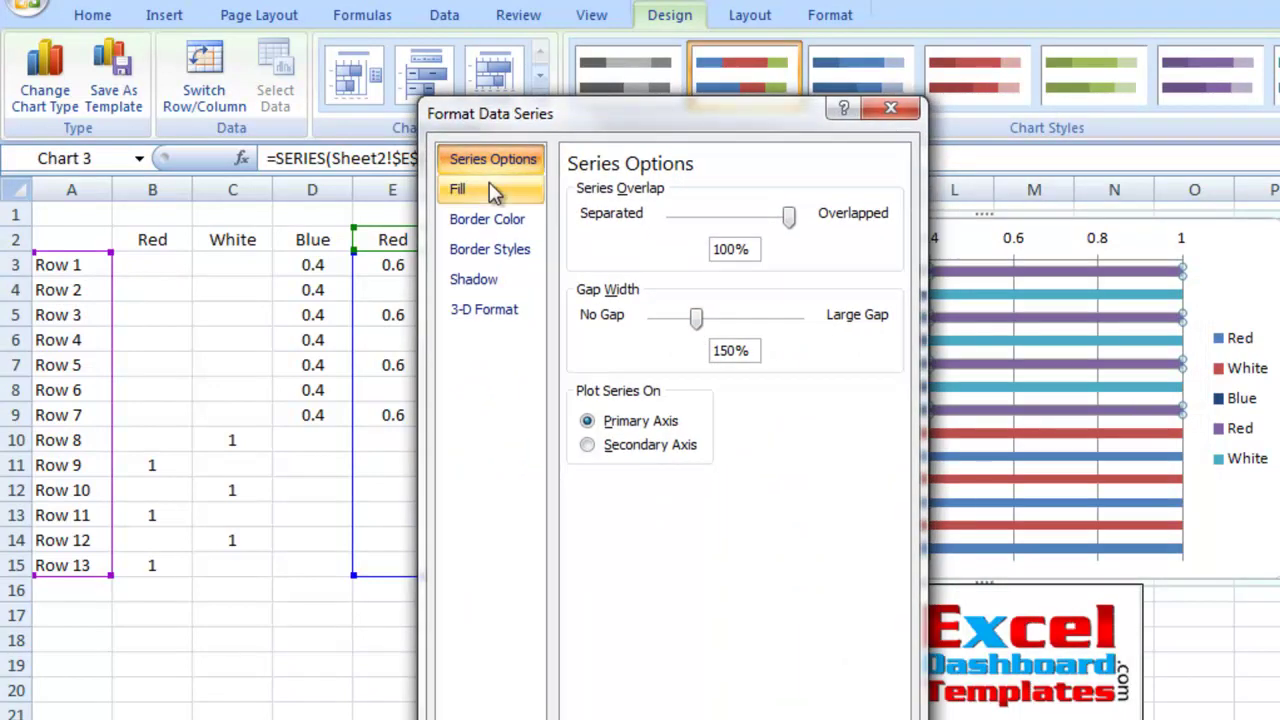
{"action": "left_click", "coordinate": [458, 189]}
{"action": "left_click", "coordinate": [598, 217]}
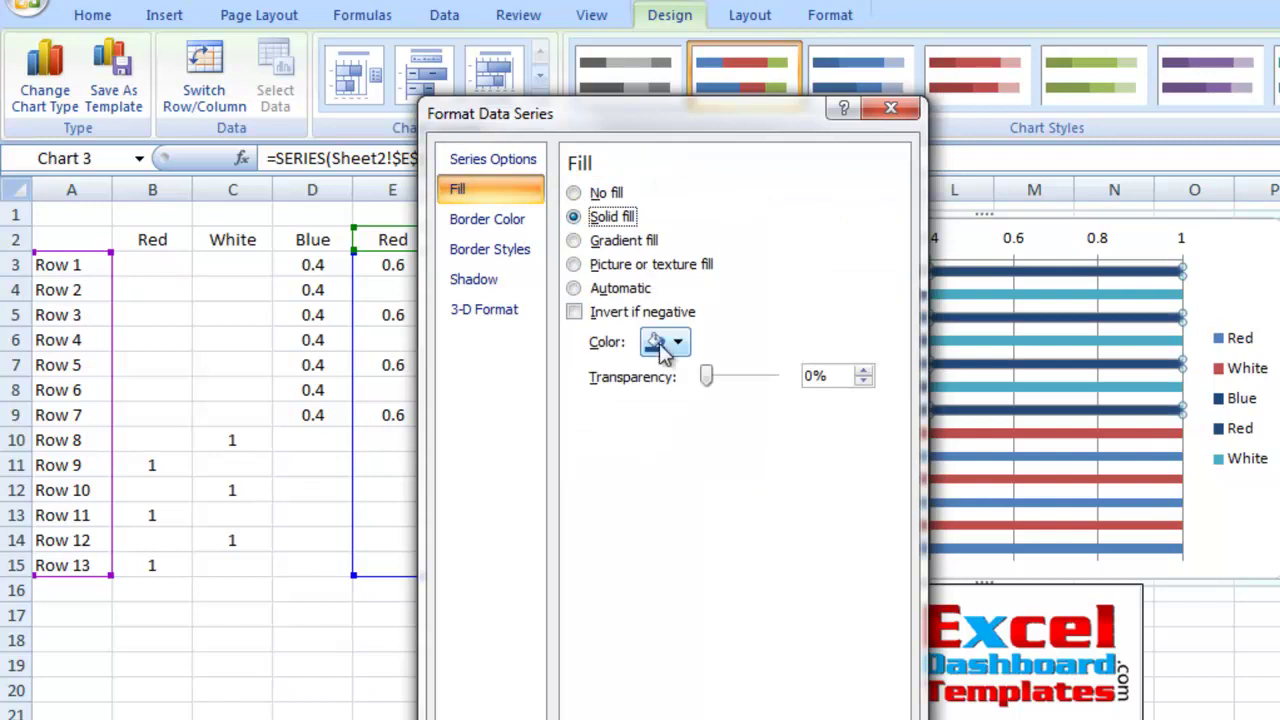
{"action": "left_click", "coordinate": [665, 342]}
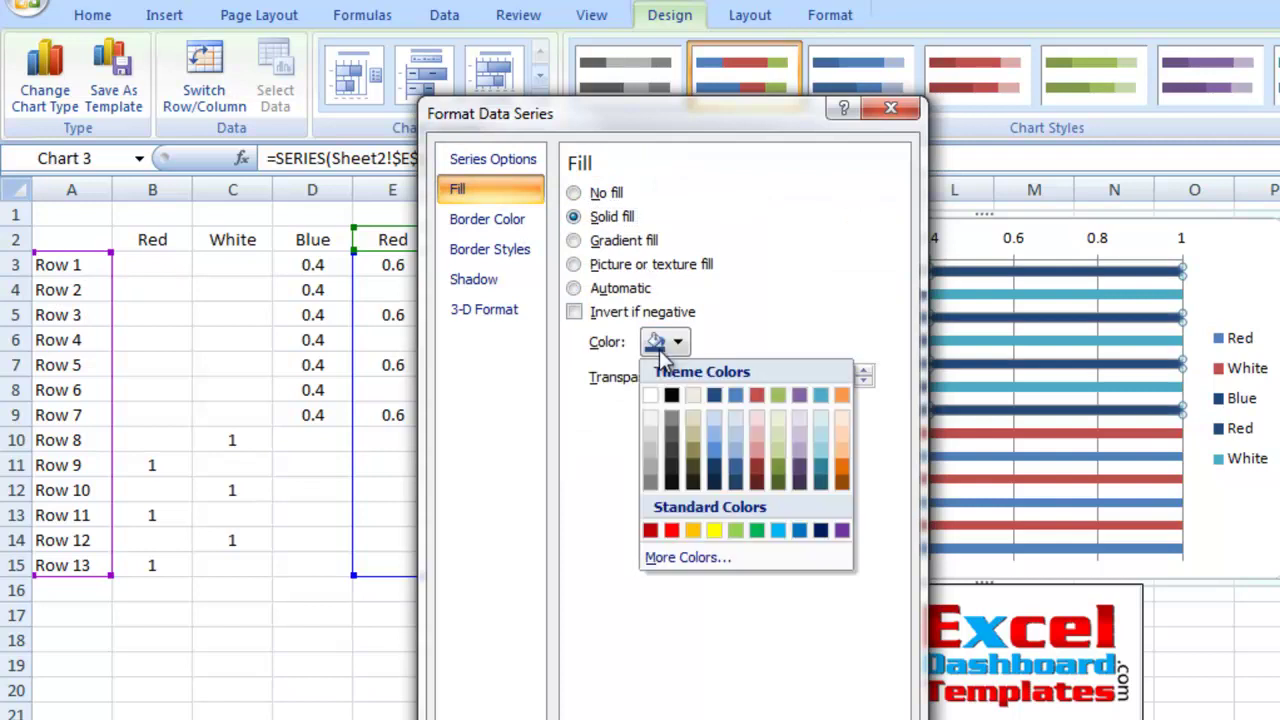
{"action": "left_click", "coordinate": [670, 529]}
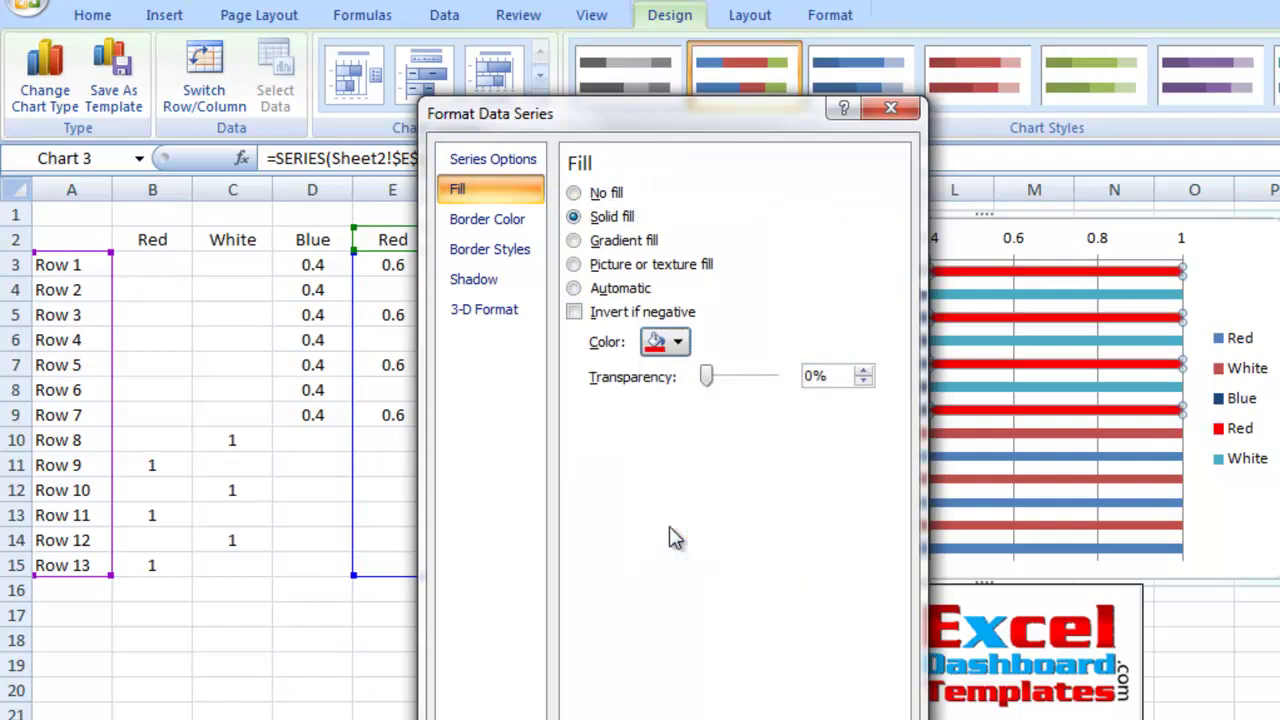
- Give the upper White series (column F) a solid white fill
{"action": "left_click", "coordinate": [1002, 293]}
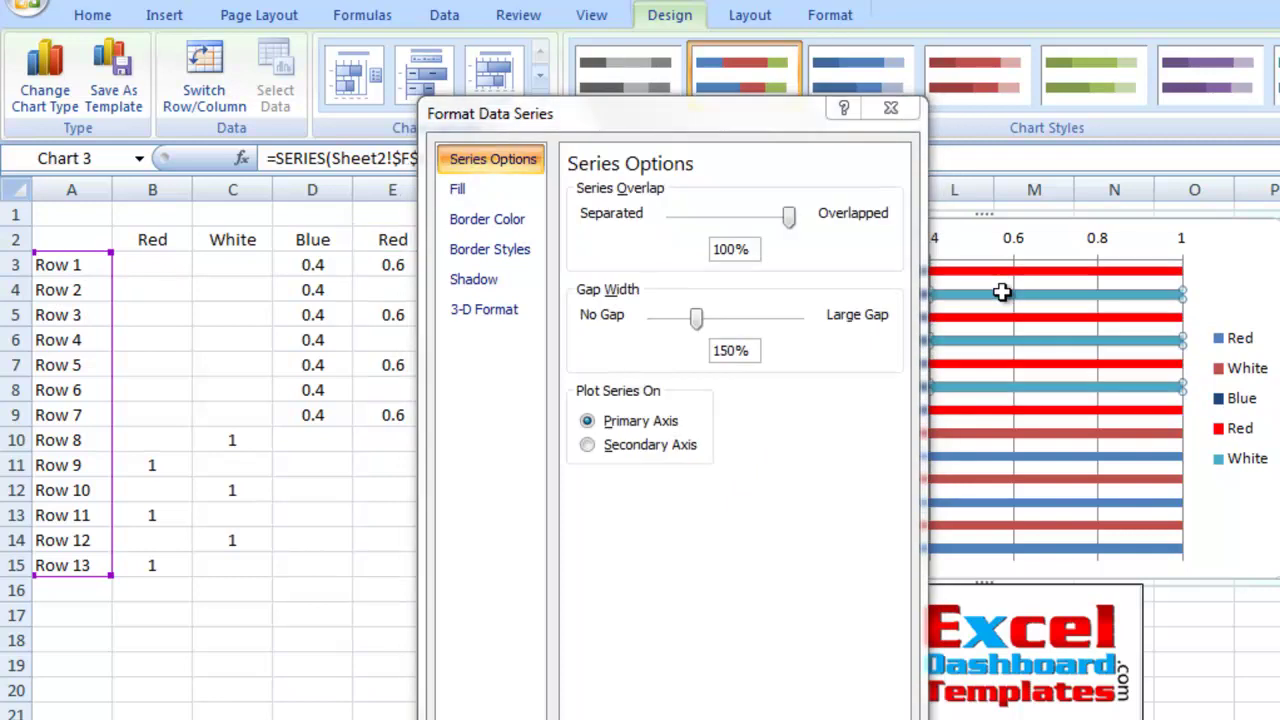
{"action": "left_click", "coordinate": [521, 190]}
{"action": "left_click", "coordinate": [590, 219]}
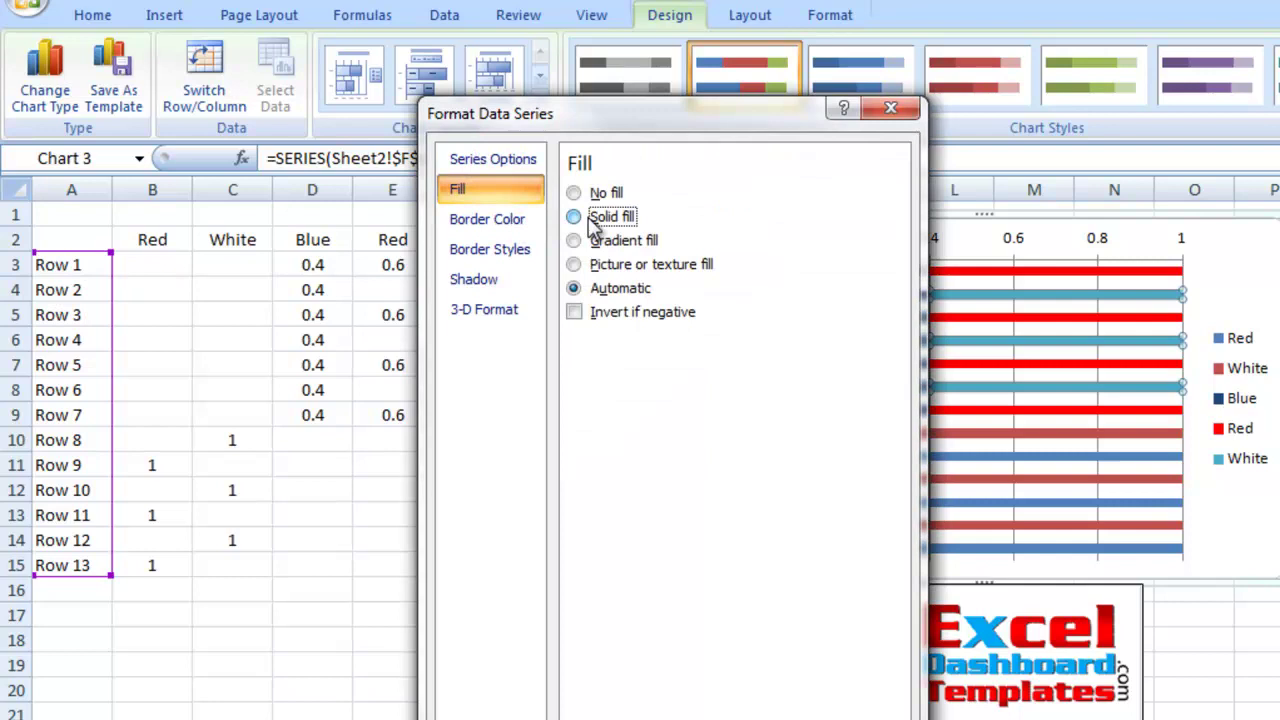
{"action": "left_click", "coordinate": [676, 343]}
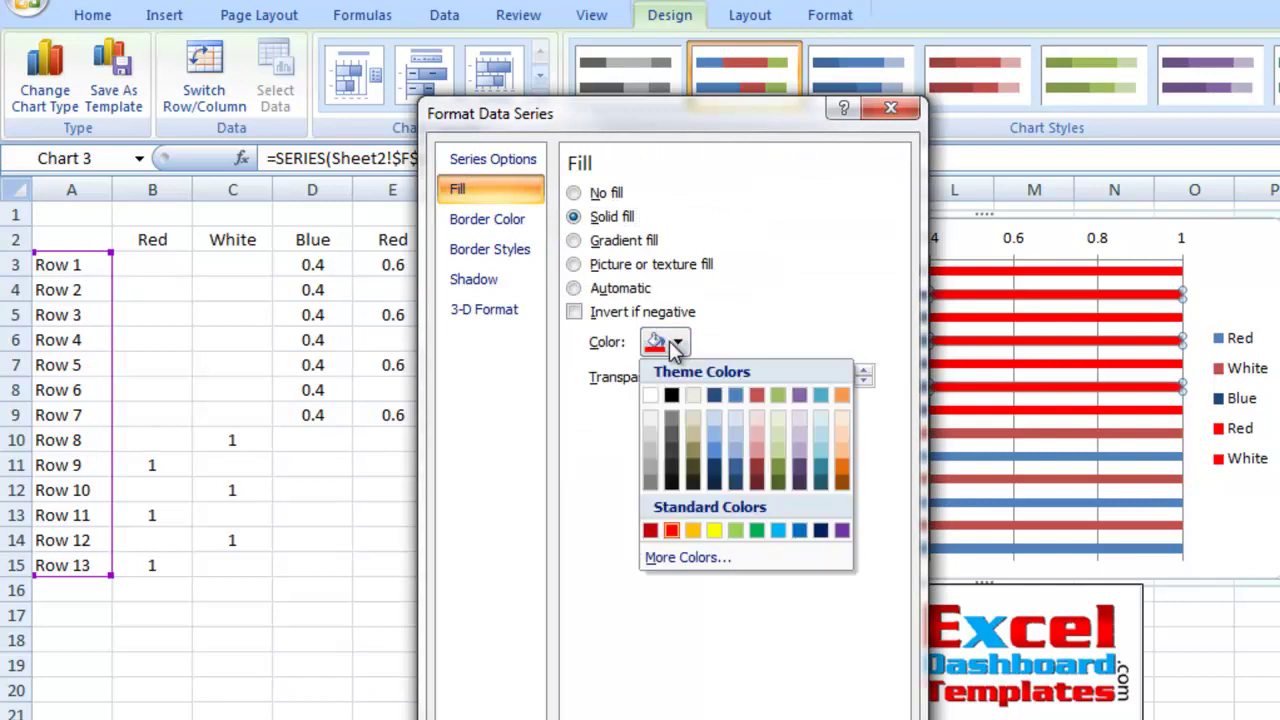
{"action": "left_click", "coordinate": [651, 395]}
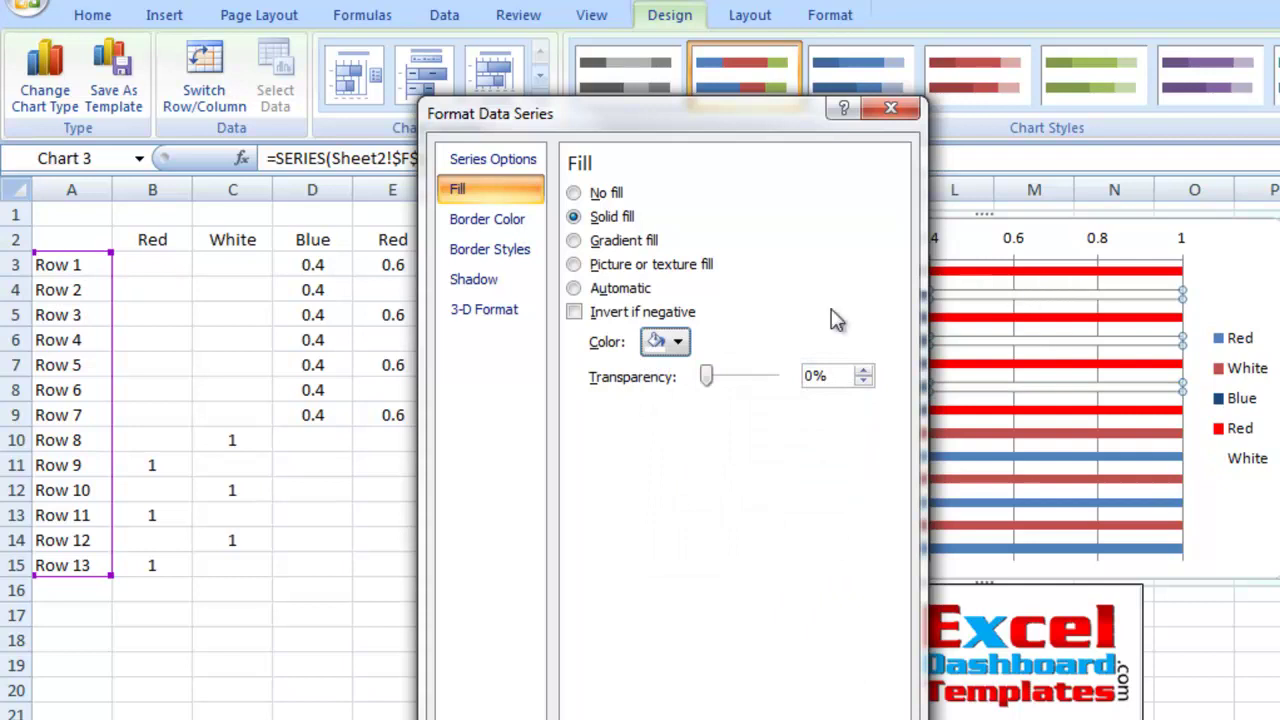
- Set the bar Gap Width to 0% so the stripes touch
{"action": "left_click", "coordinate": [510, 177]}
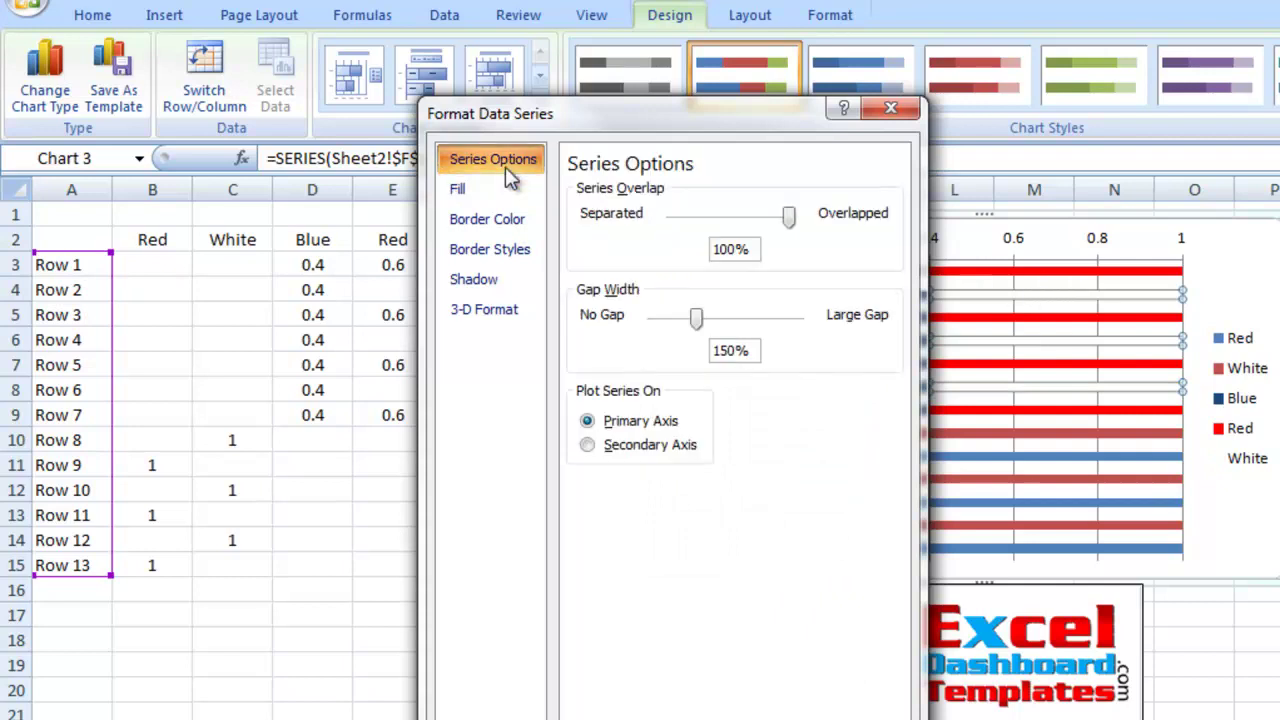
{"action": "left_click", "coordinate": [791, 224]}
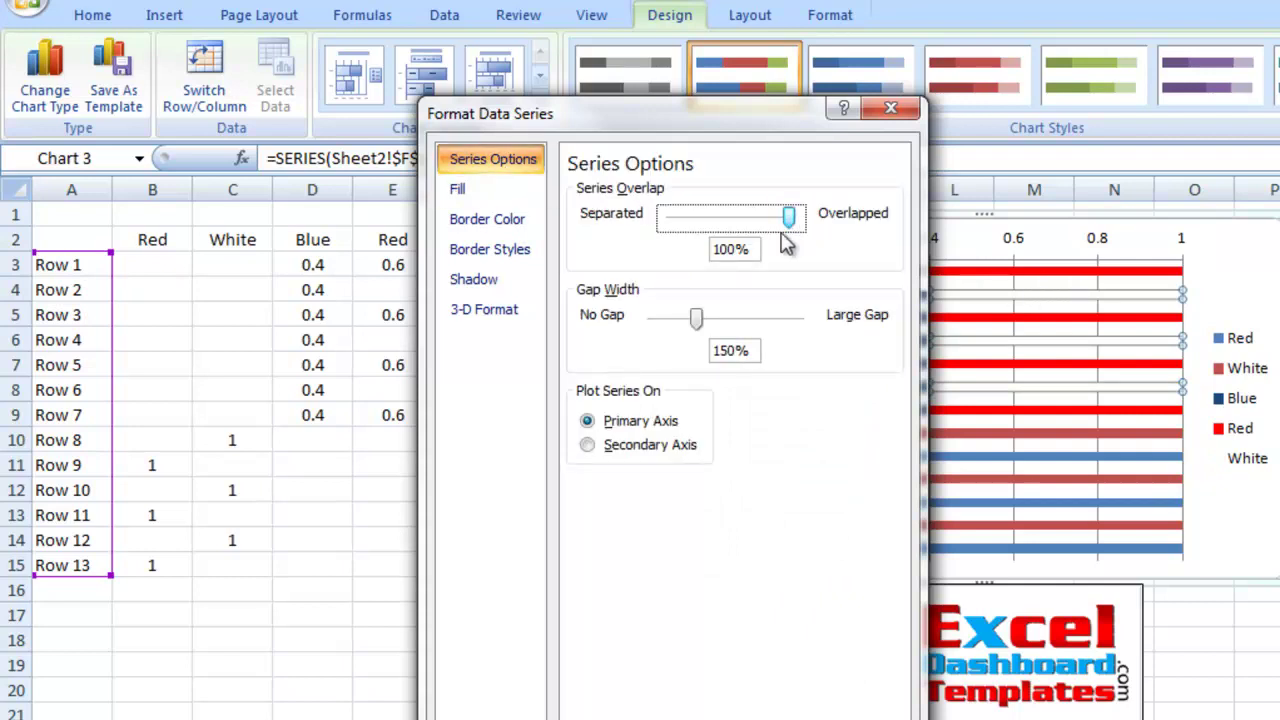
{"action": "left_click_drag", "start_coordinate": [702, 318], "coordinate": [648, 332]}
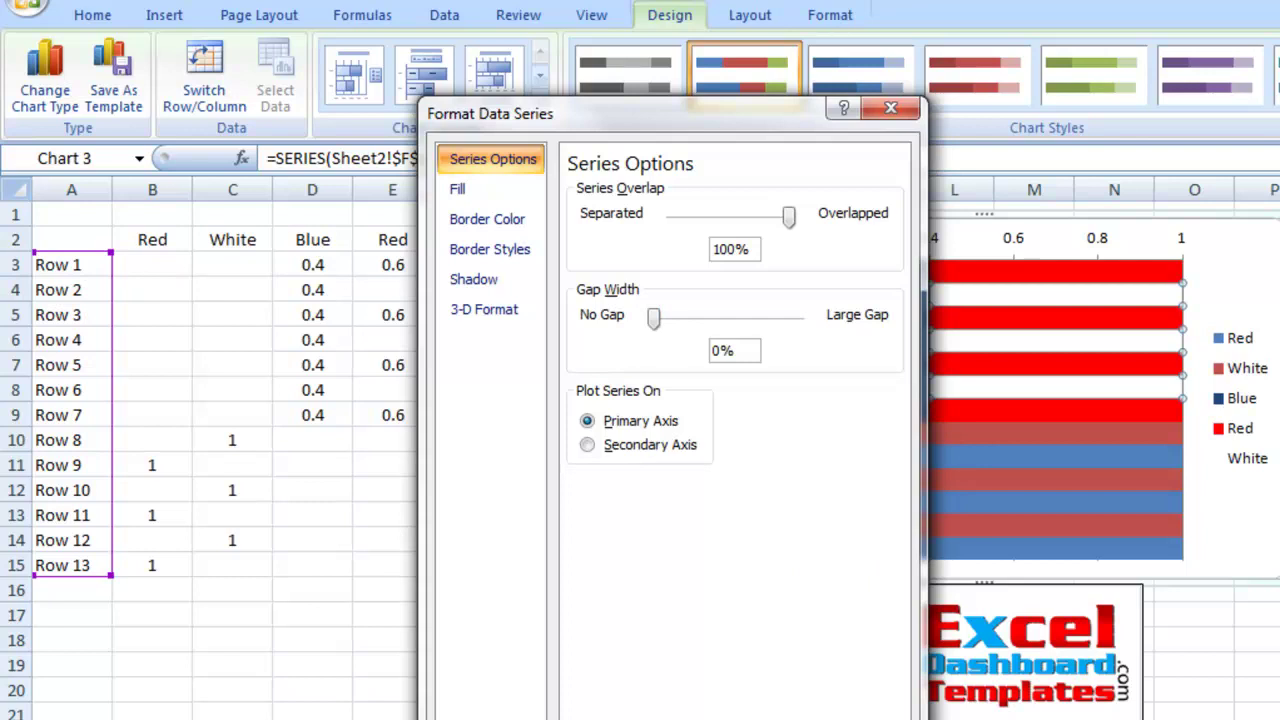
{"action": "key", "text": "Escape"}
- Fill the lower White series from column C with solid white
{"action": "left_click", "coordinate": [937, 405]}
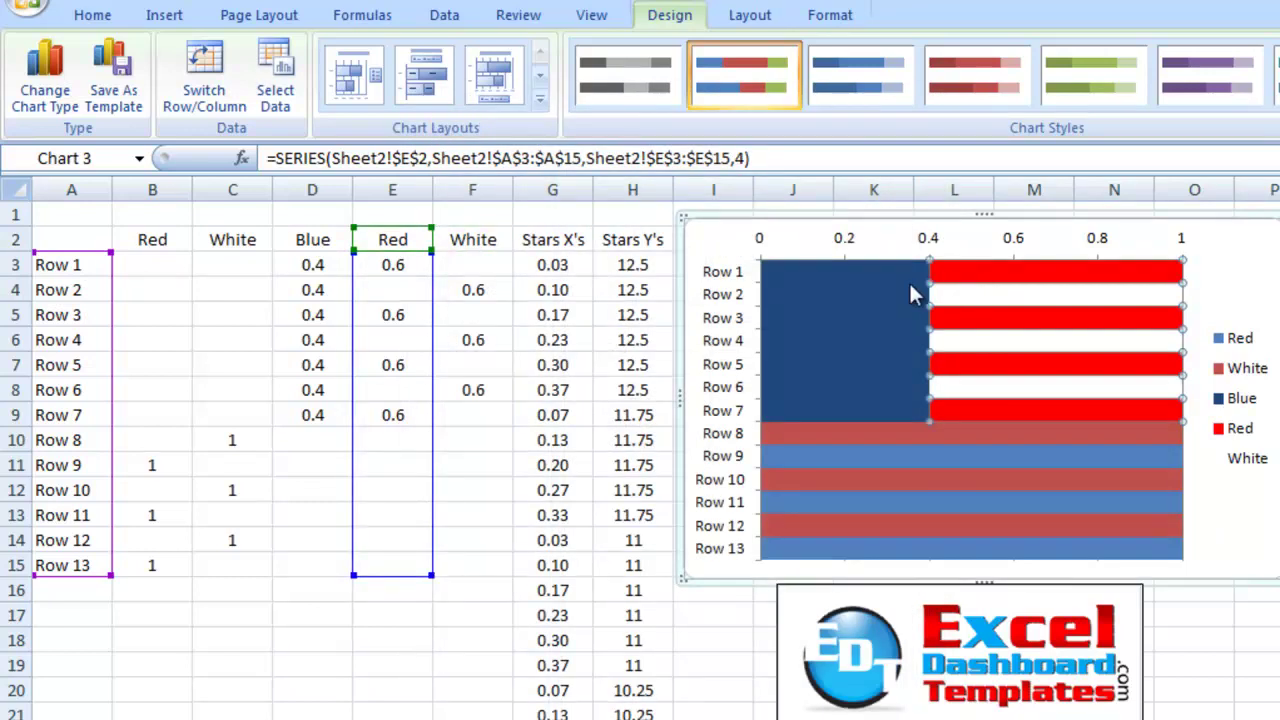
{"action": "left_click", "coordinate": [906, 285]}
{"action": "left_click", "coordinate": [984, 284]}
{"action": "left_click", "coordinate": [881, 430]}
{"action": "right_click", "coordinate": [881, 430]}
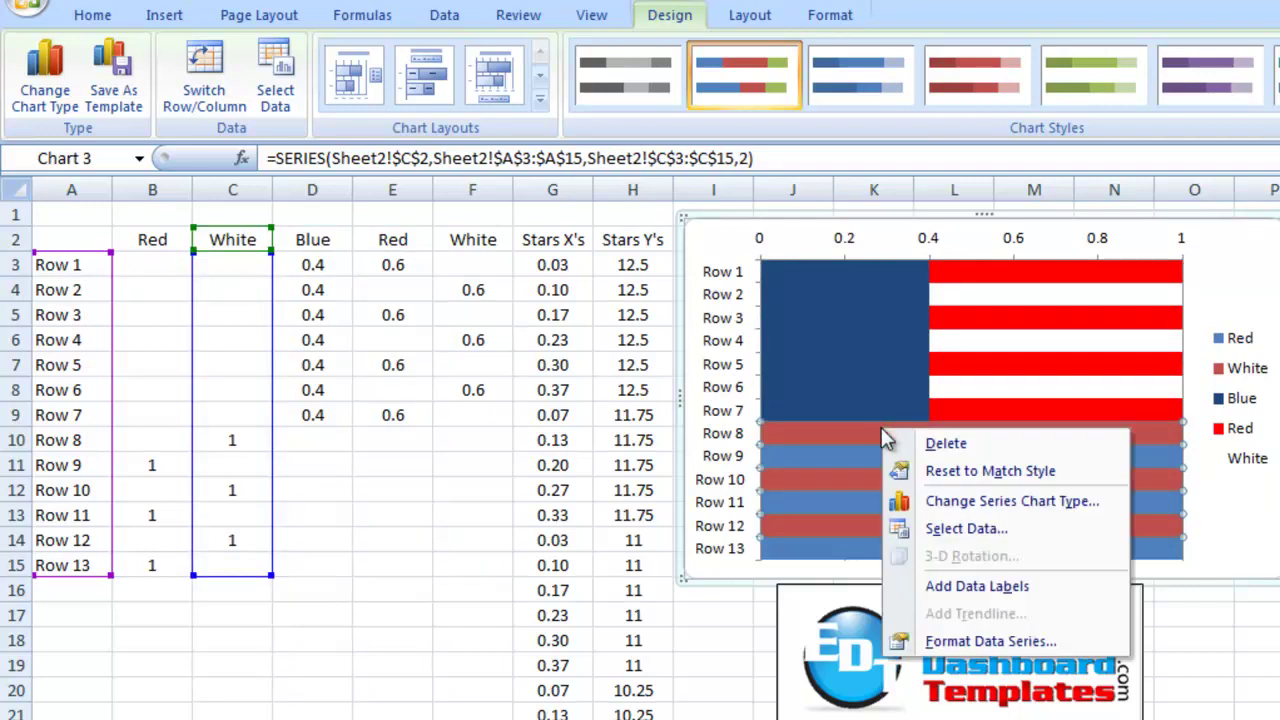
{"action": "left_click", "coordinate": [943, 641]}
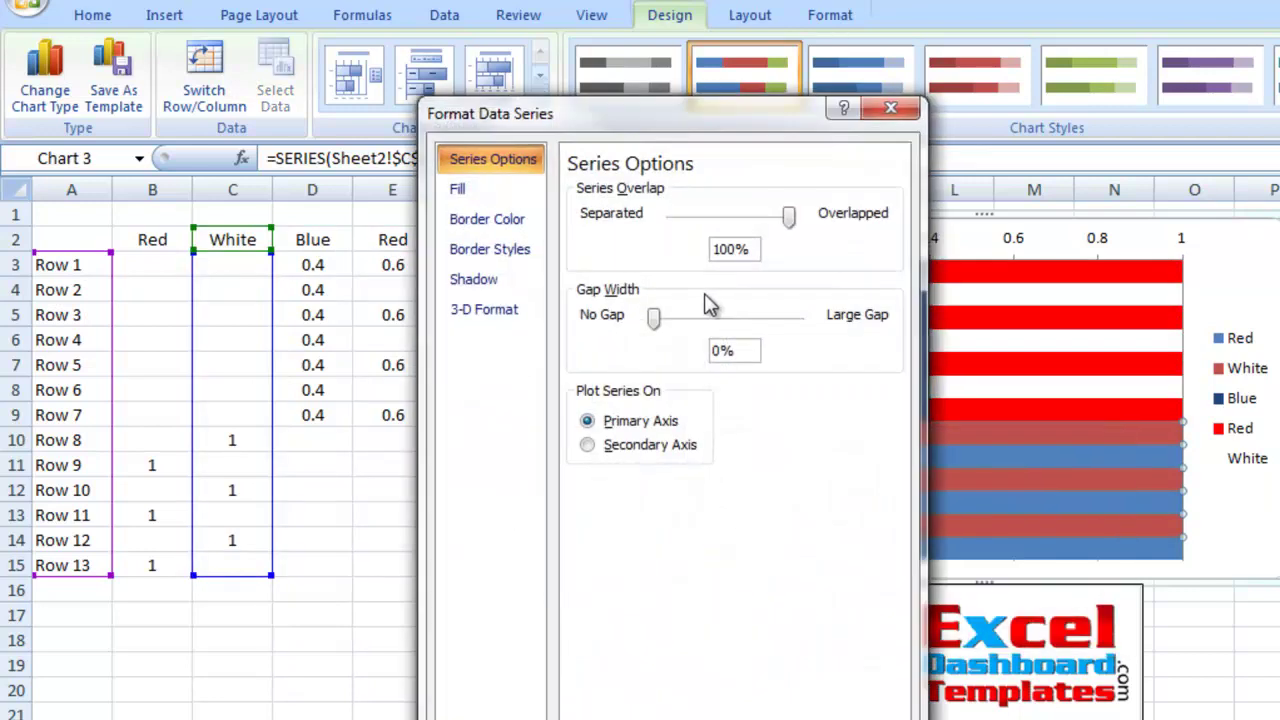
{"action": "left_click", "coordinate": [515, 193]}
{"action": "left_click", "coordinate": [575, 217]}
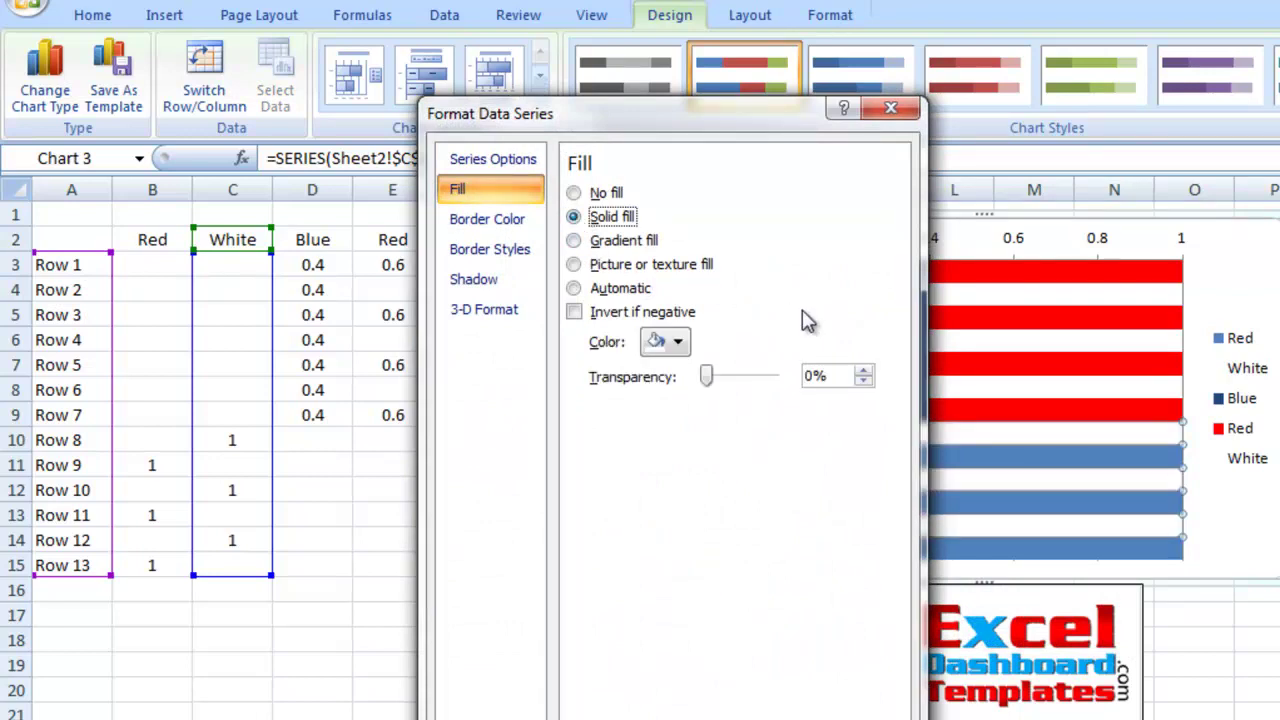
- Fill the lower Red series from column B with solid red
{"action": "left_click", "coordinate": [998, 455]}
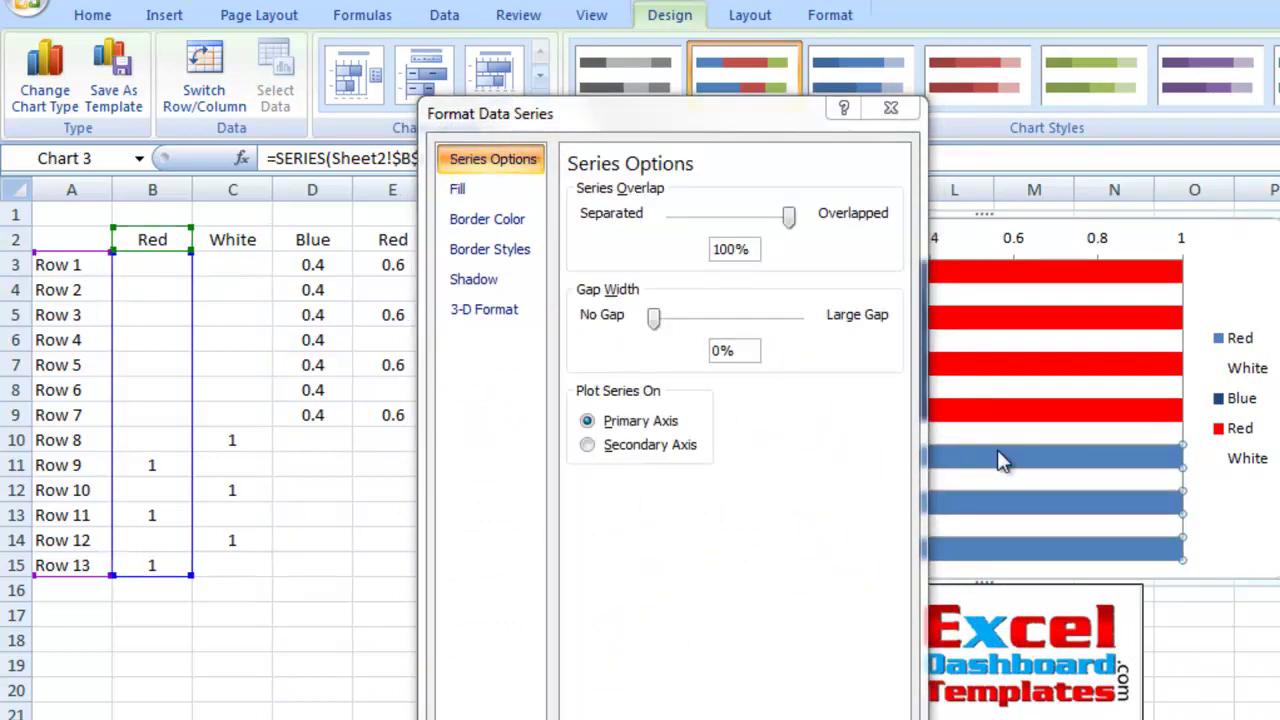
{"action": "left_click", "coordinate": [492, 190]}
{"action": "left_click", "coordinate": [578, 217]}
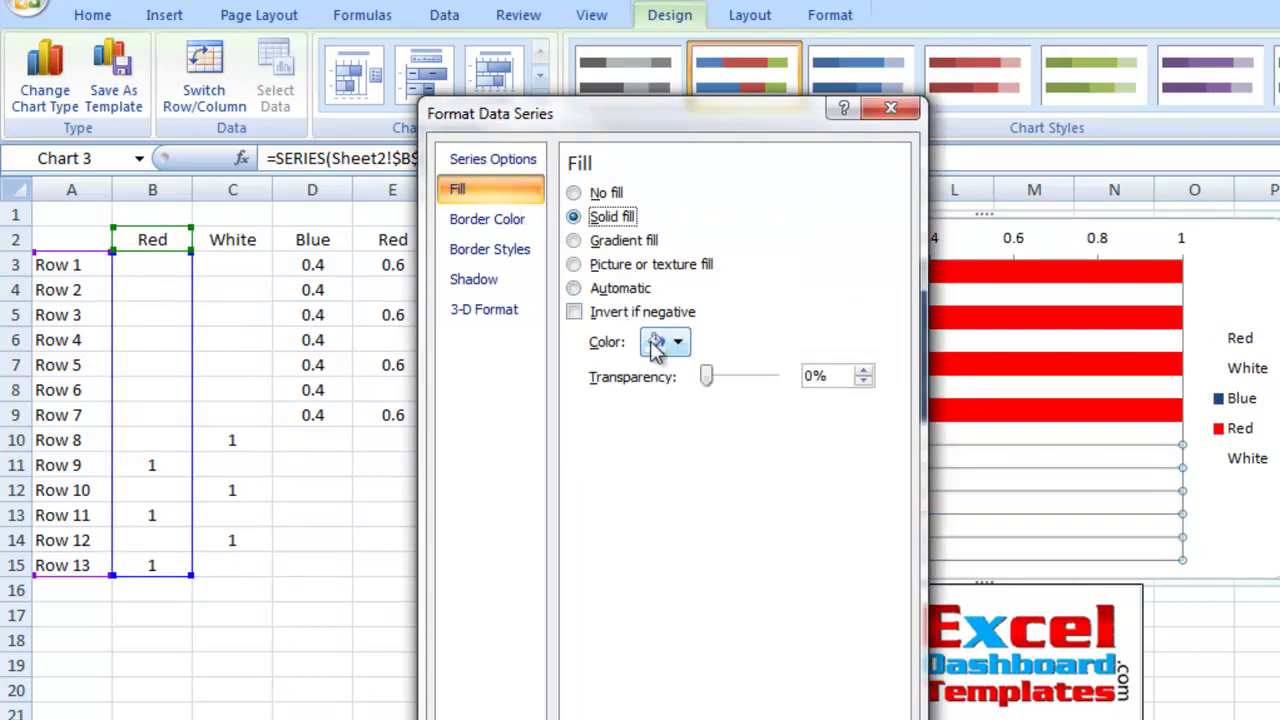
{"action": "left_click", "coordinate": [660, 342]}
{"action": "left_click", "coordinate": [672, 530]}
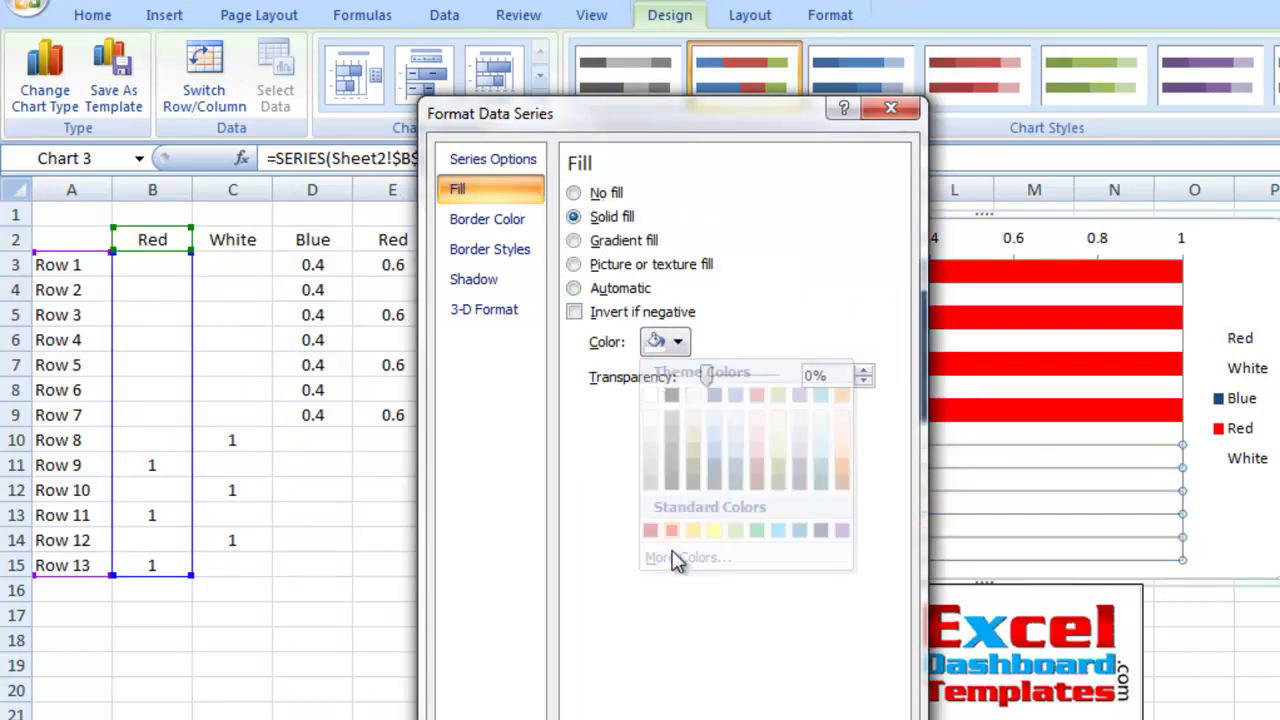
{"action": "left_click", "coordinate": [877, 702]}
{"action": "left_click", "coordinate": [1258, 560]}
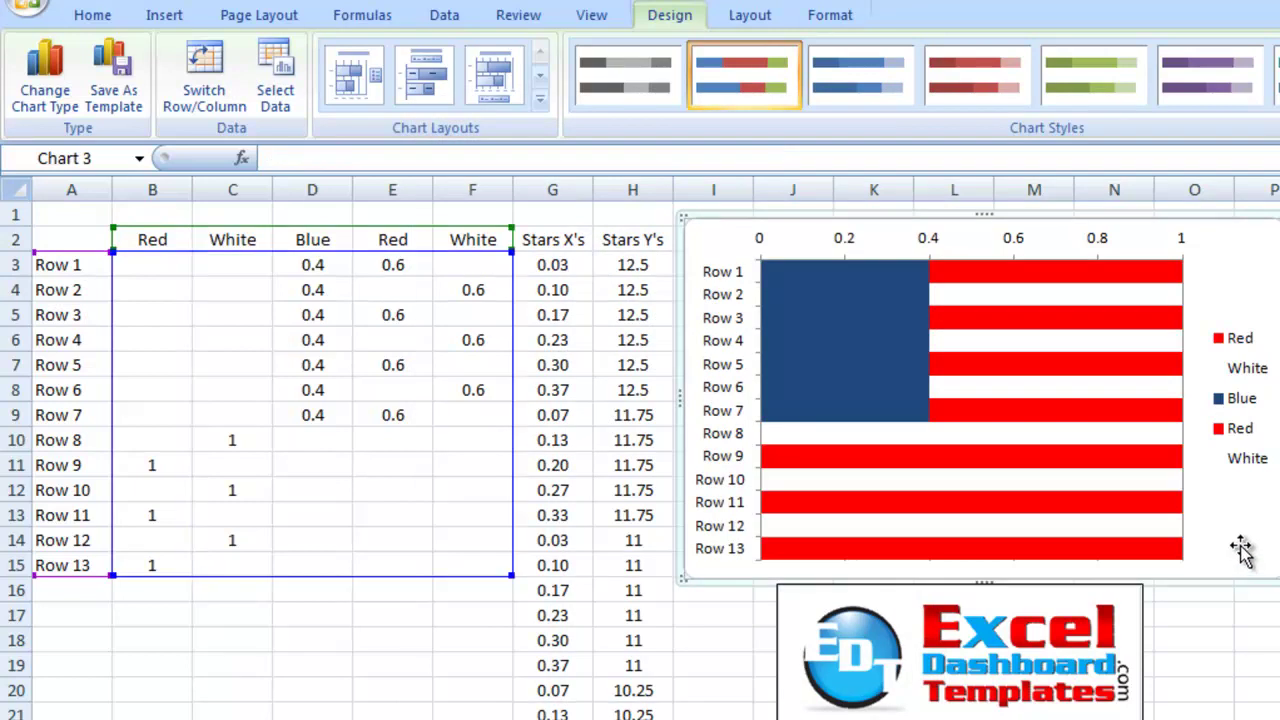
- Delete the chart legend, and restore the deleted Row 1–Row 13 axis with Ctrl+Z
{"action": "left_click", "coordinate": [1240, 405]}
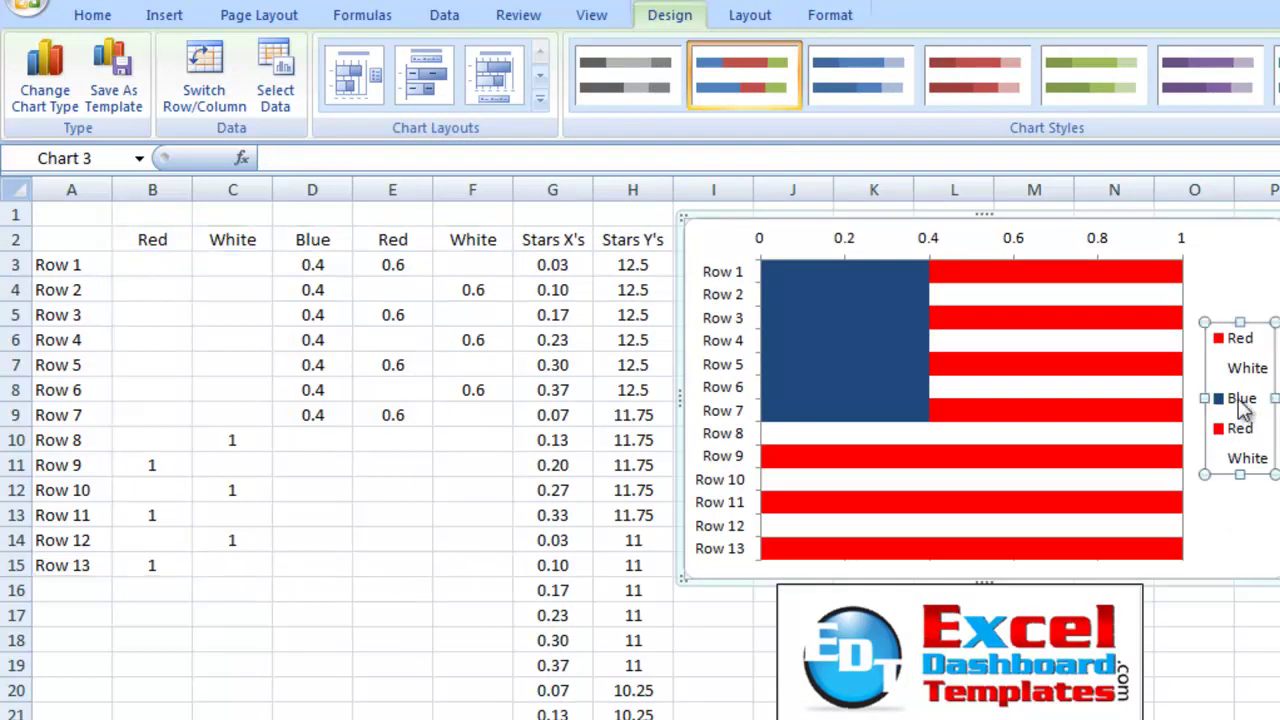
{"action": "key", "text": "Delete"}
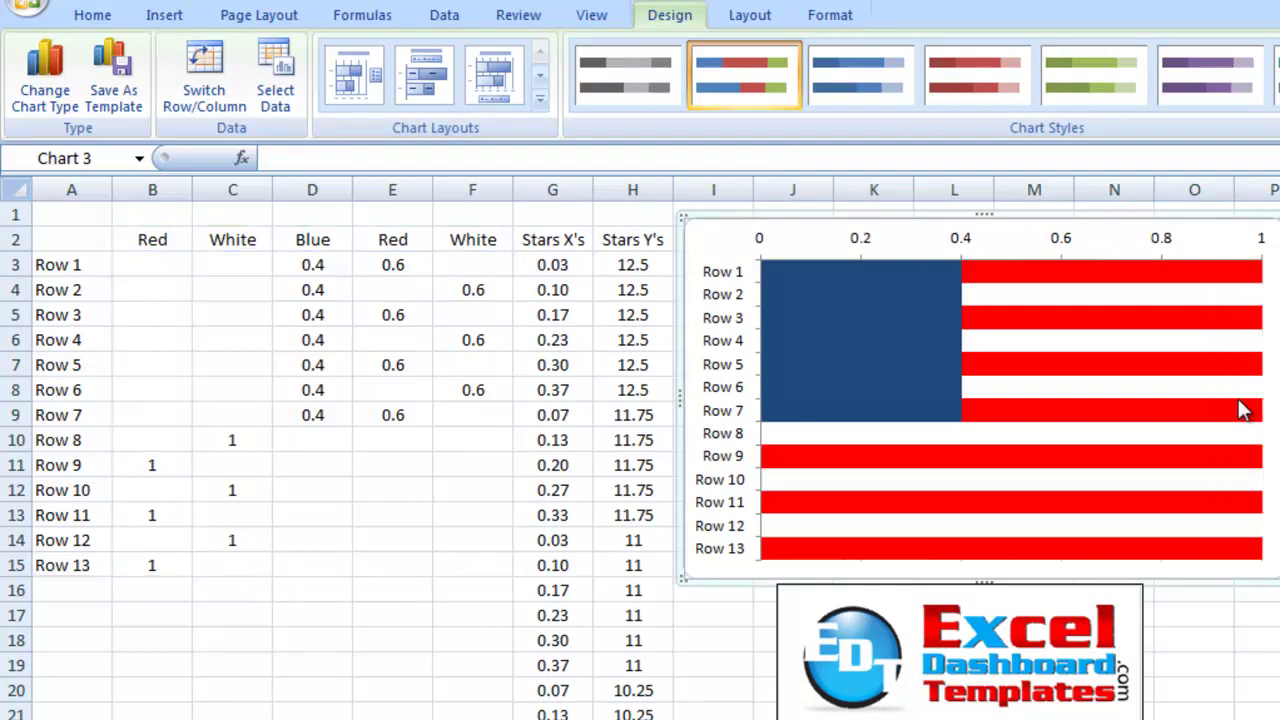
{"action": "left_click", "coordinate": [733, 336]}
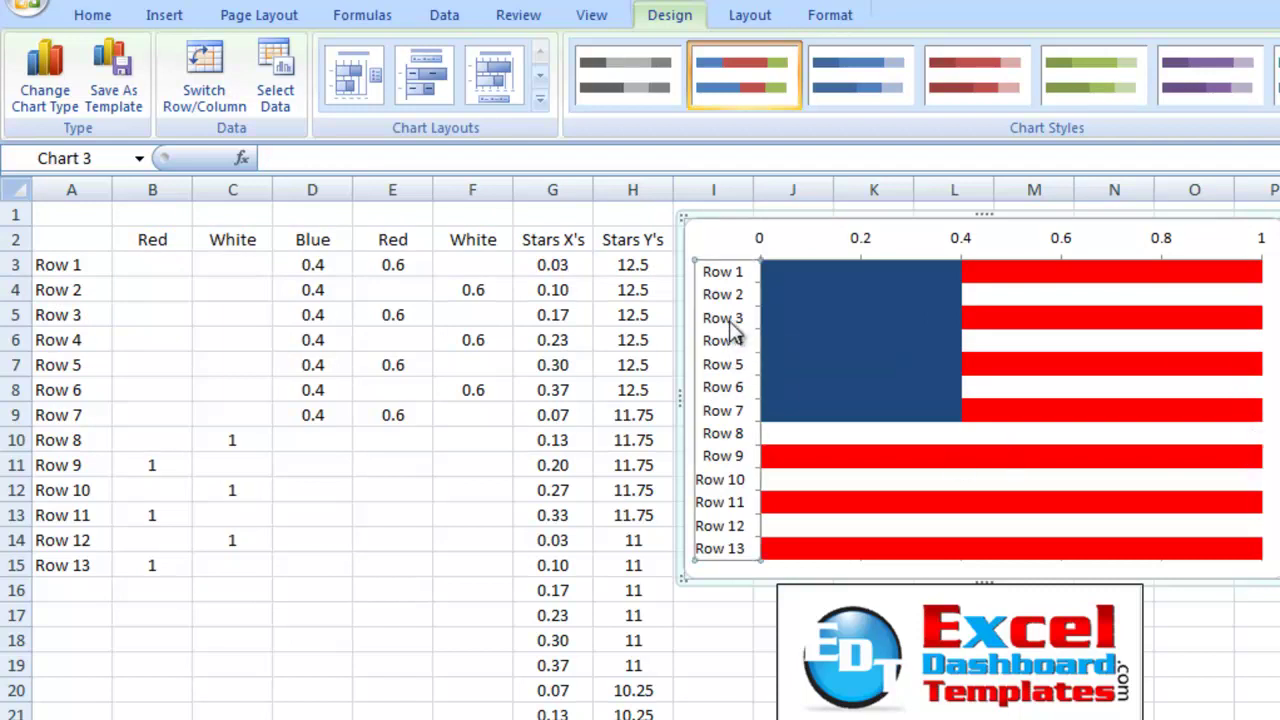
{"action": "key", "text": "Delete"}
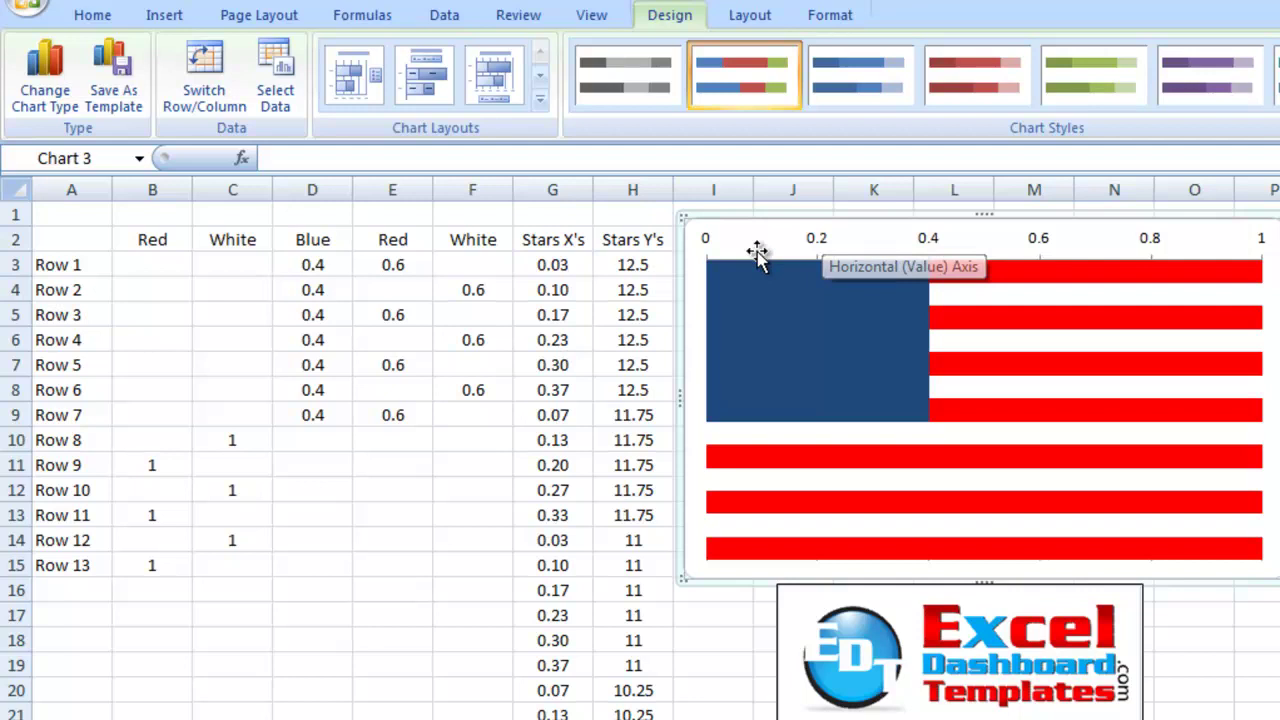
{"action": "key", "text": "ctrl+z"}
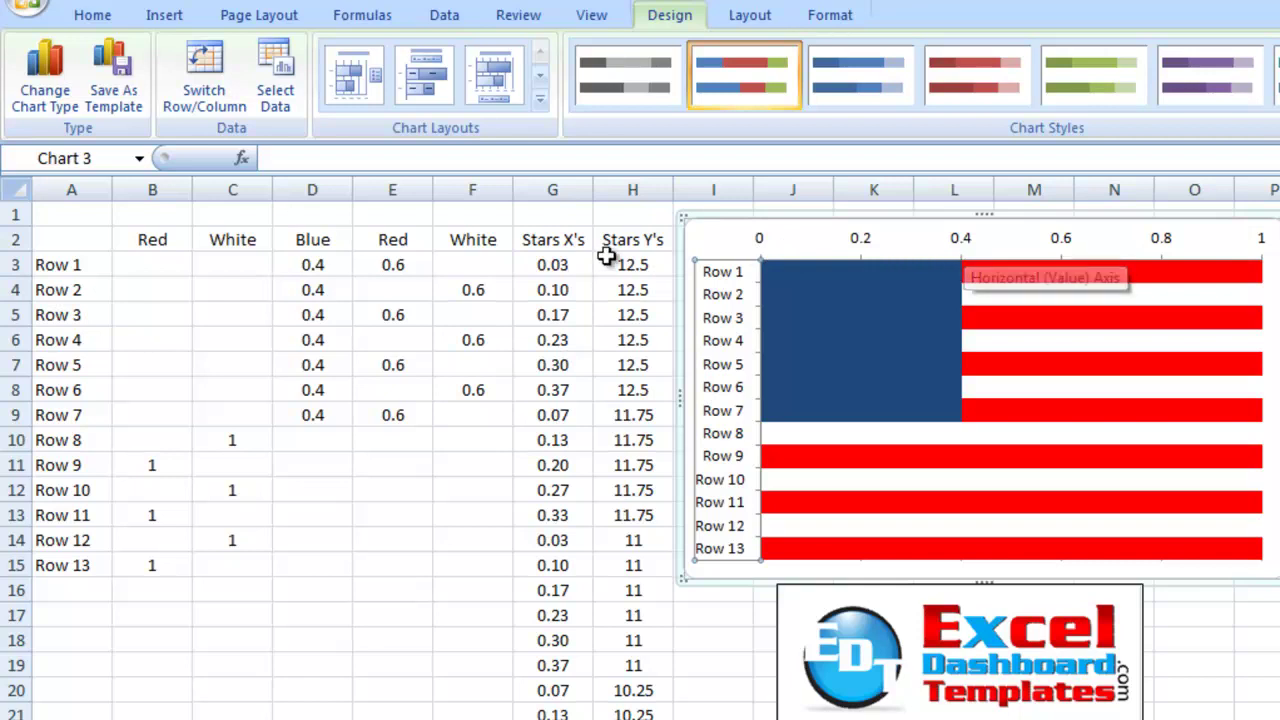
- Colour cell G1 red to reveal 0.033333, computed by =0.4/12
{"action": "left_click", "coordinate": [568, 217]}
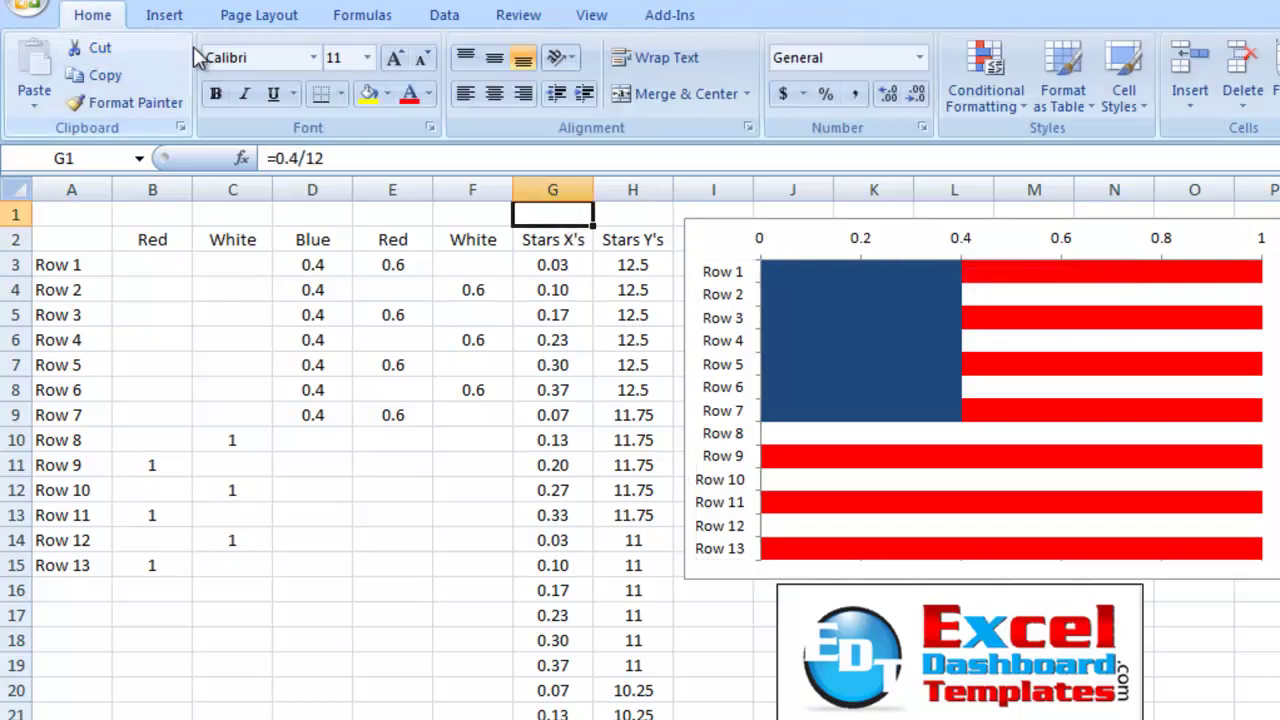
{"action": "left_click", "coordinate": [409, 93]}
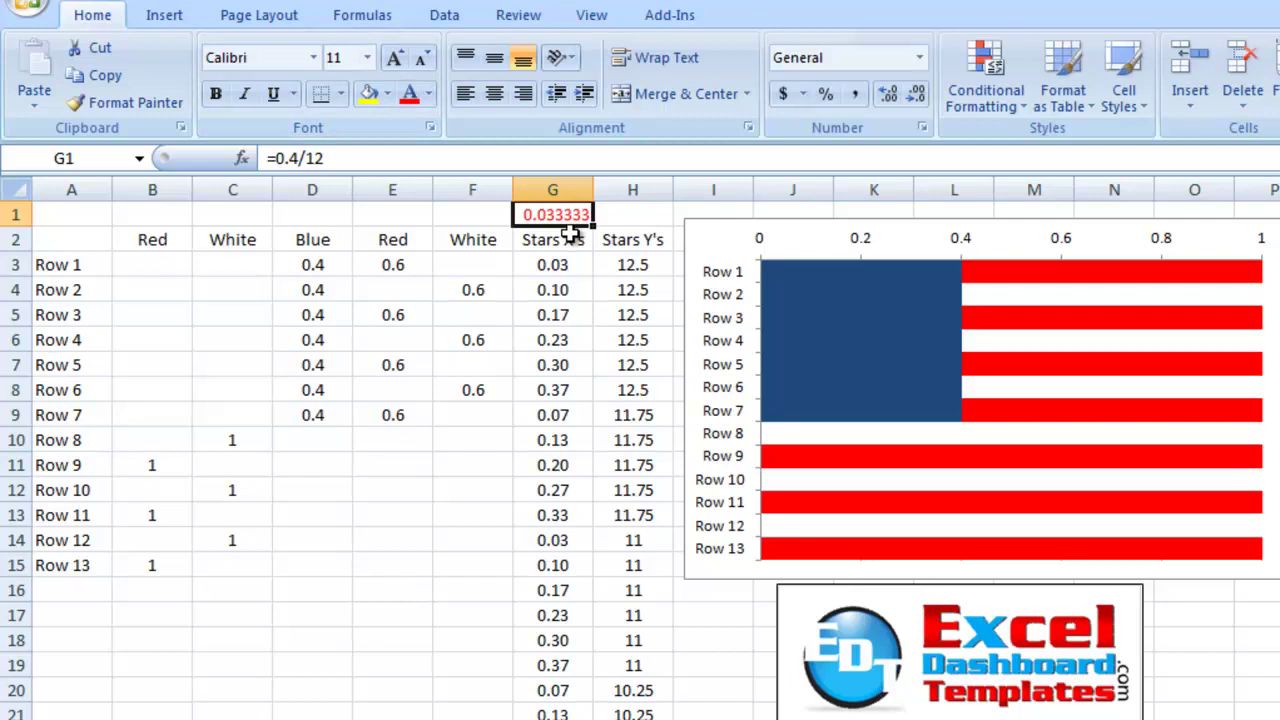
{"action": "left_click_drag", "start_coordinate": [388, 163], "coordinate": [254, 157]}
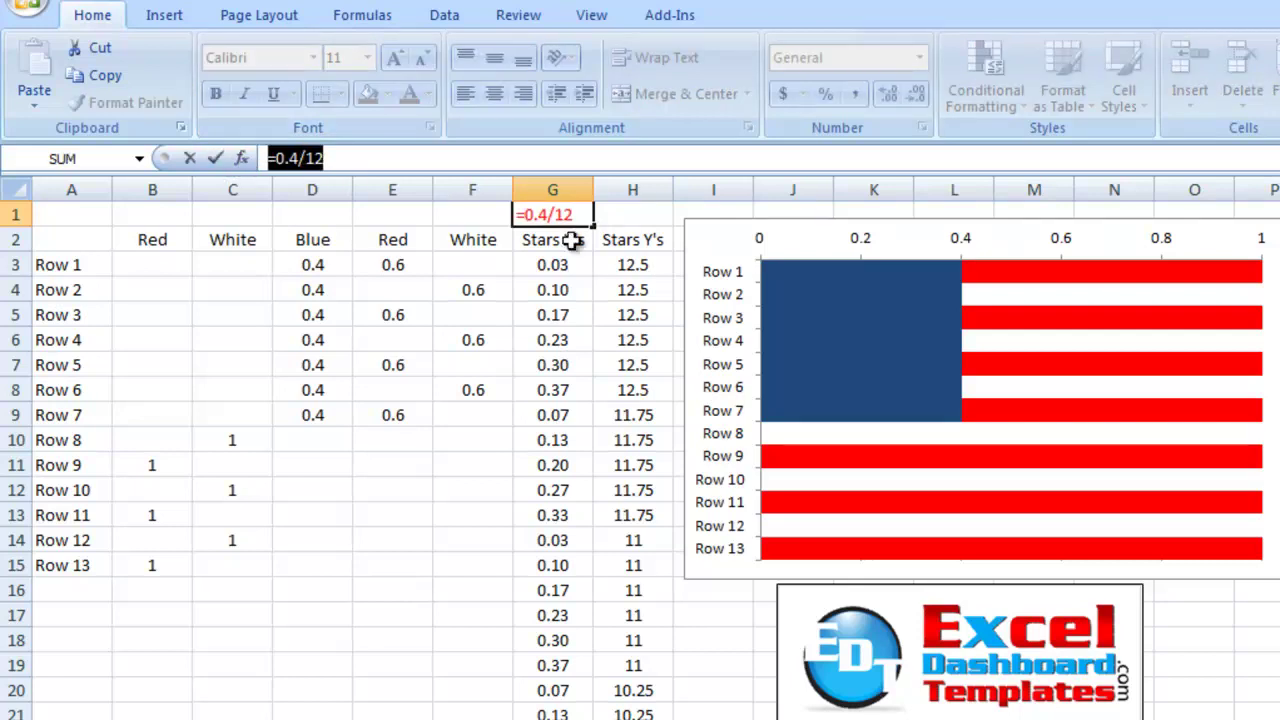
{"action": "key", "text": "Escape"}
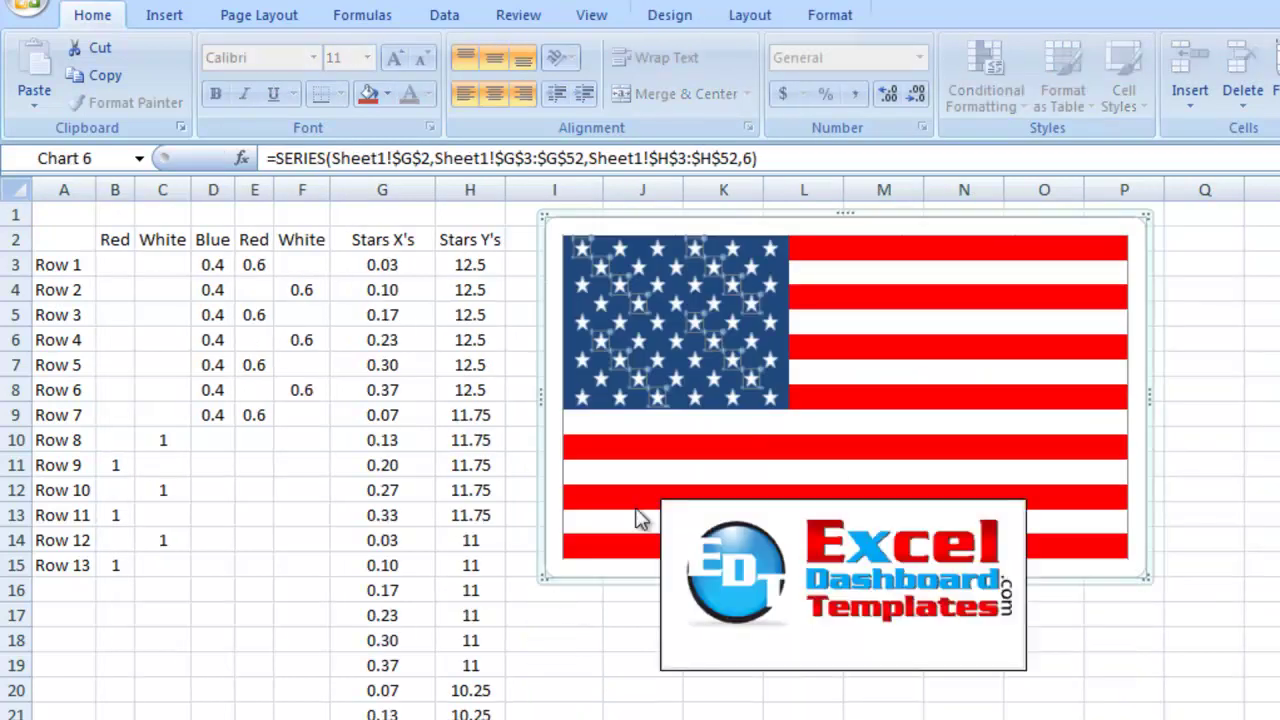
{"action": "left_click", "coordinate": [1245, 362]}
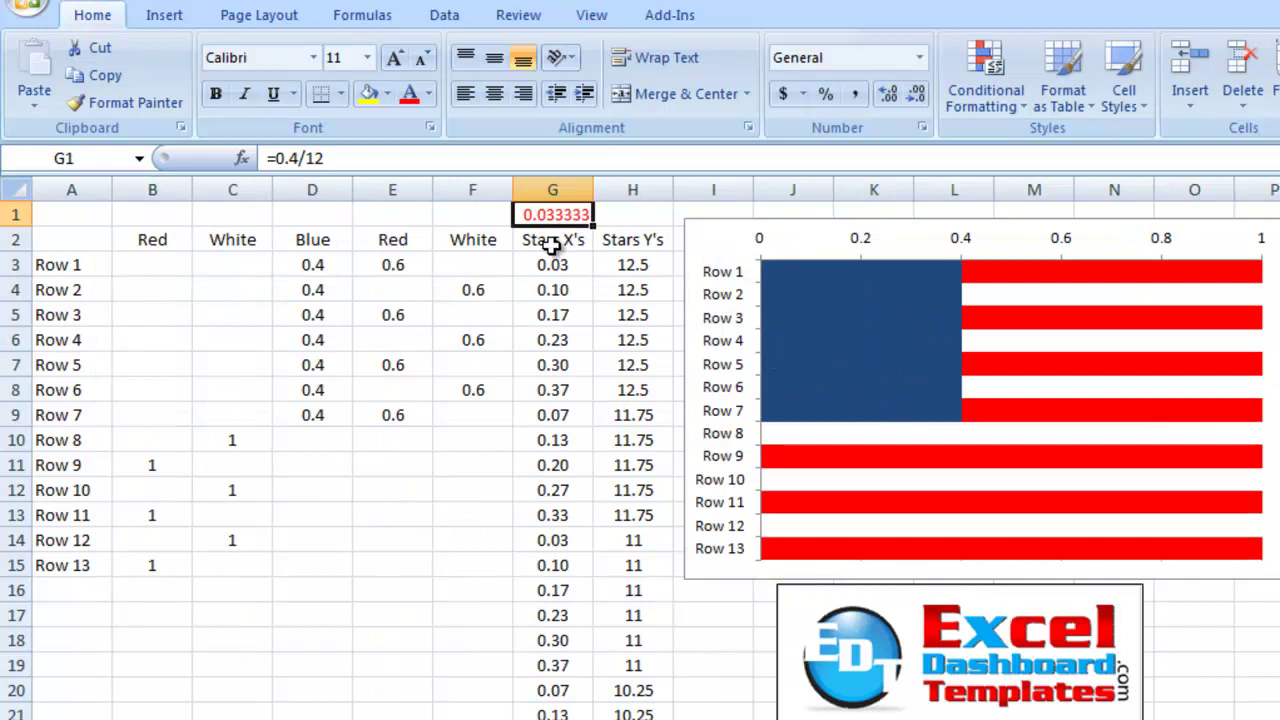
{"action": "left_click", "coordinate": [551, 265]}
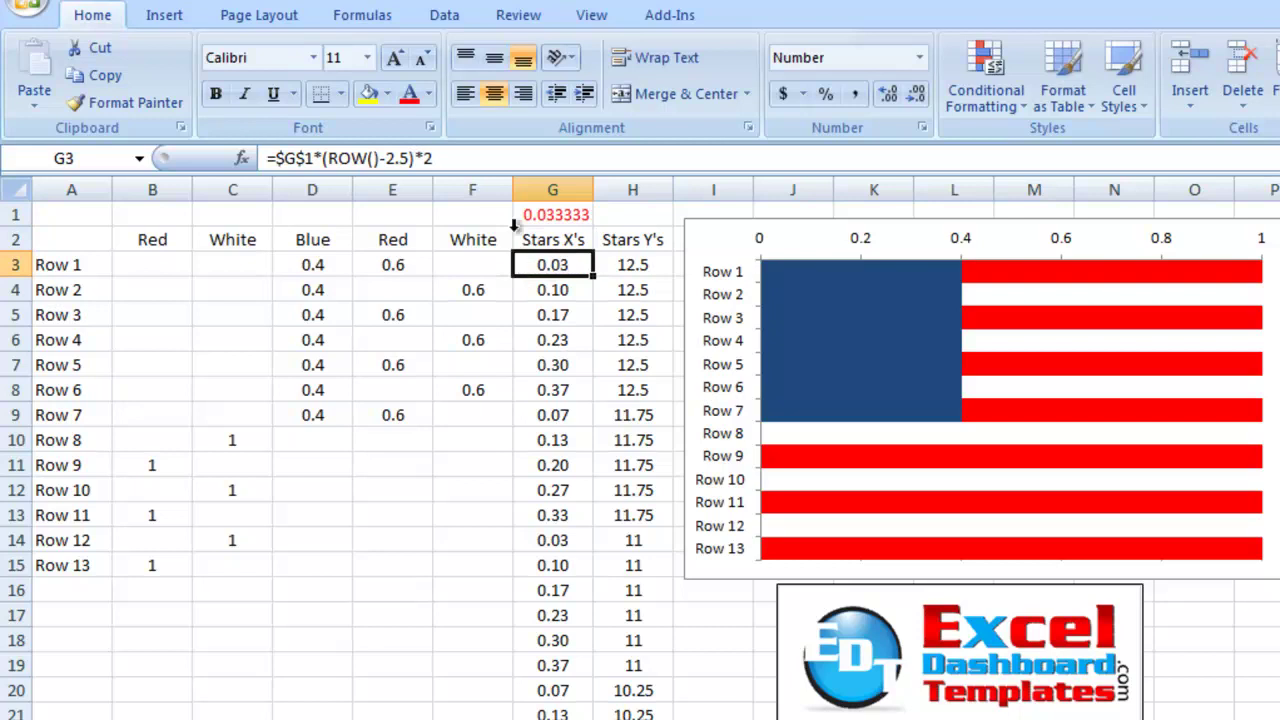
{"action": "left_click", "coordinate": [301, 158]}
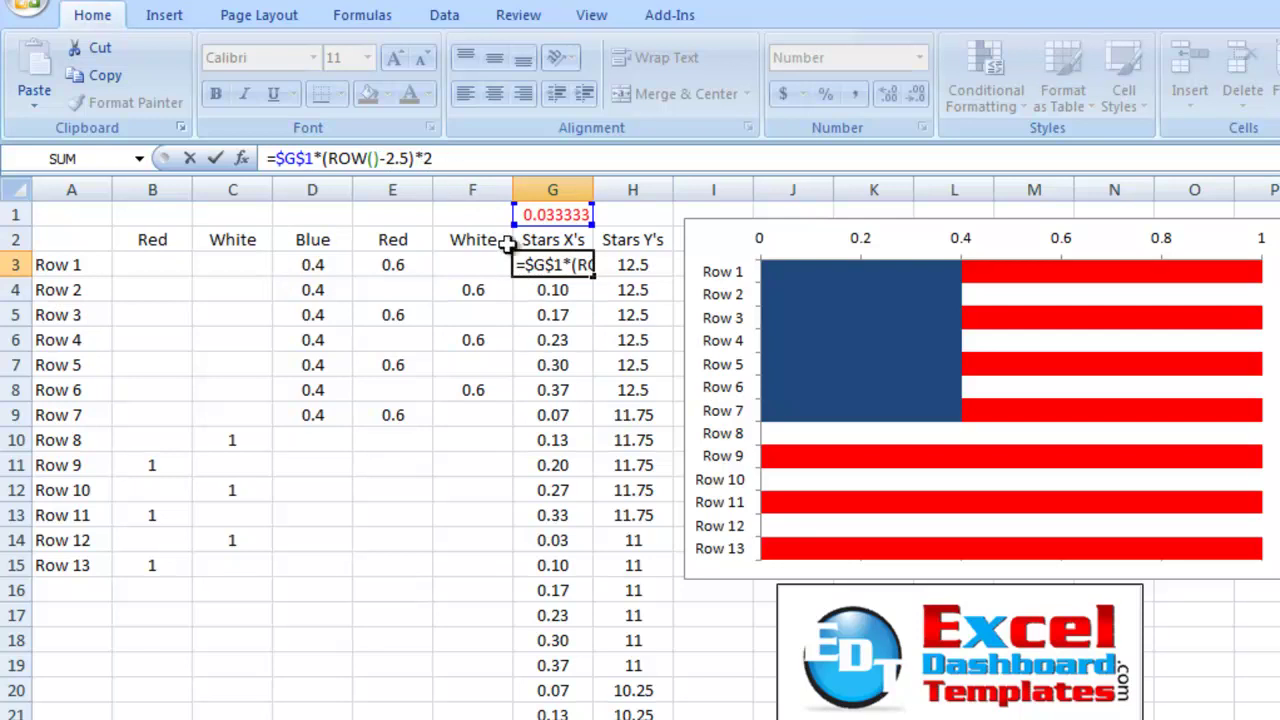
{"action": "key", "text": "Escape"}
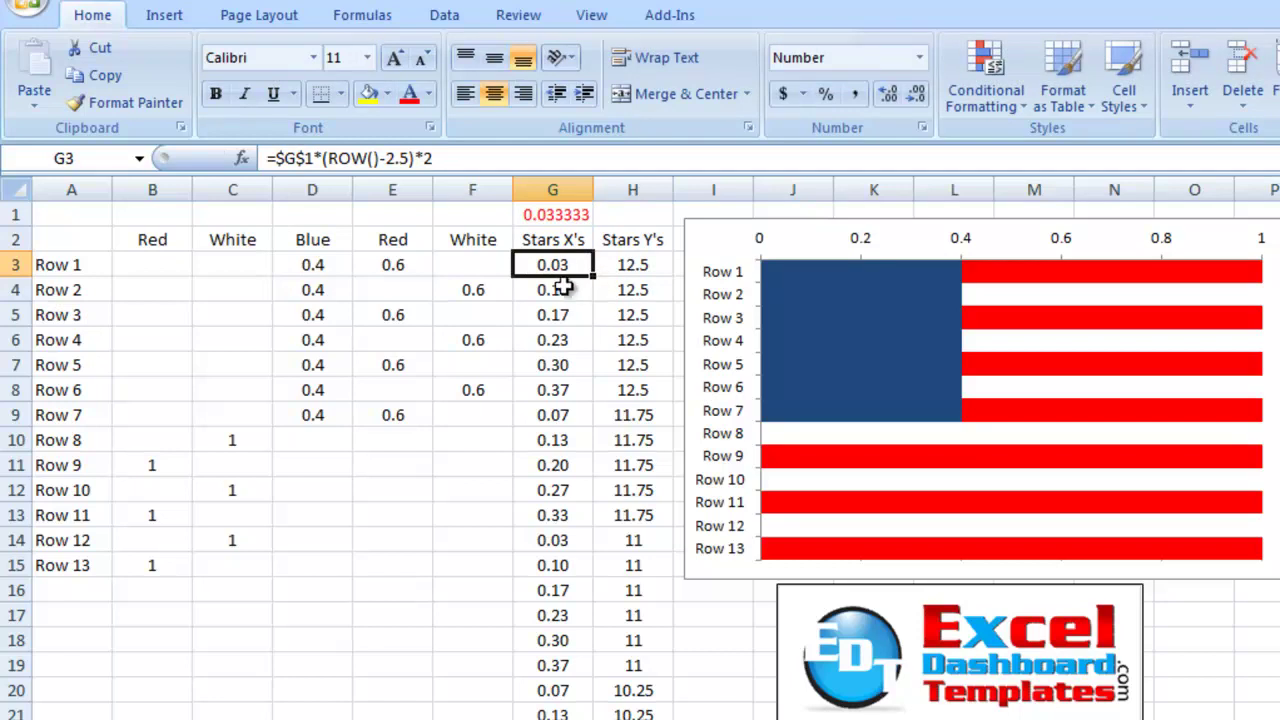
{"action": "key", "text": "Down"}
{"action": "key", "text": "Down"}
{"action": "key", "text": "Down"}
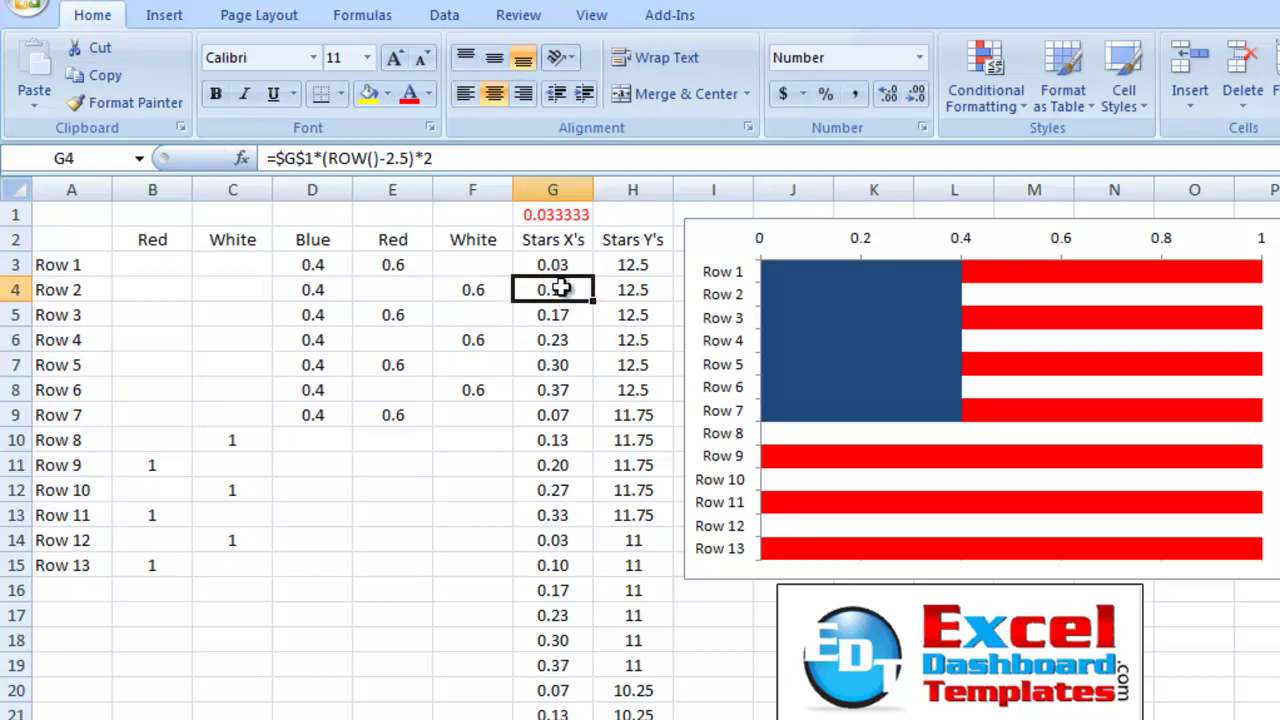
{"action": "key", "text": "Down"}
{"action": "key", "text": "Down"}
{"action": "key", "text": "Down"}
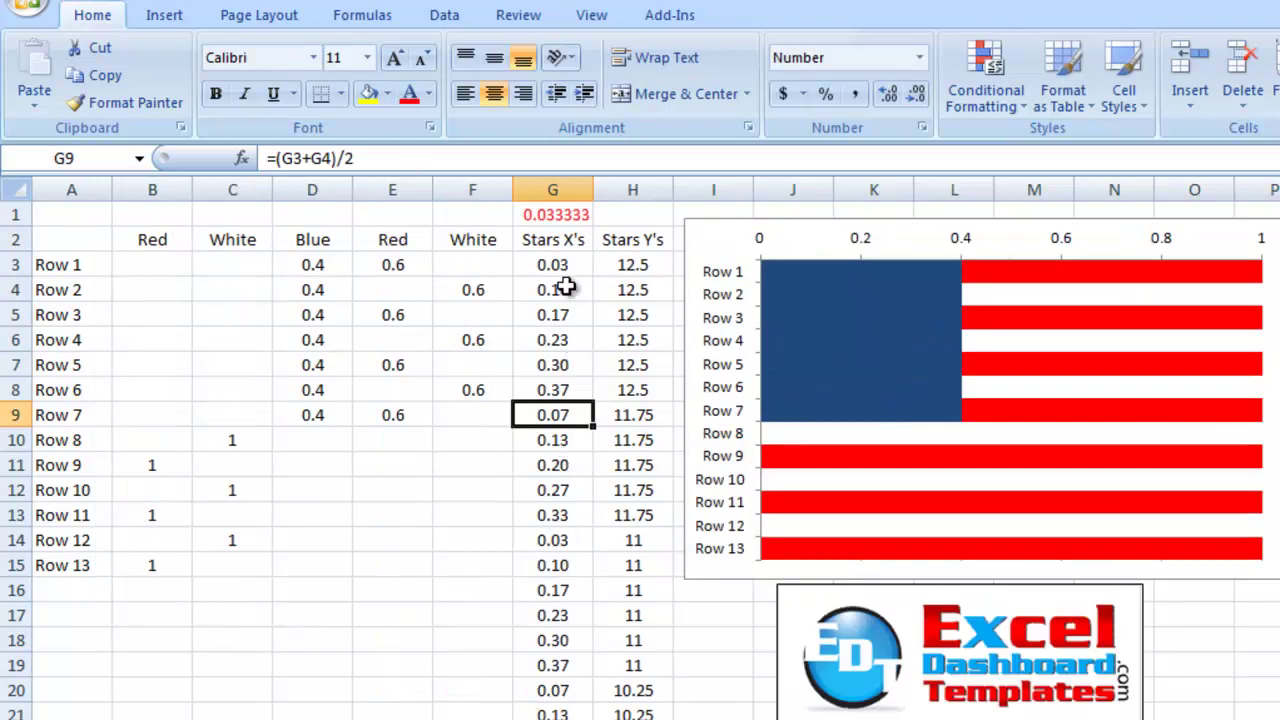
{"action": "left_click", "coordinate": [517, 157]}
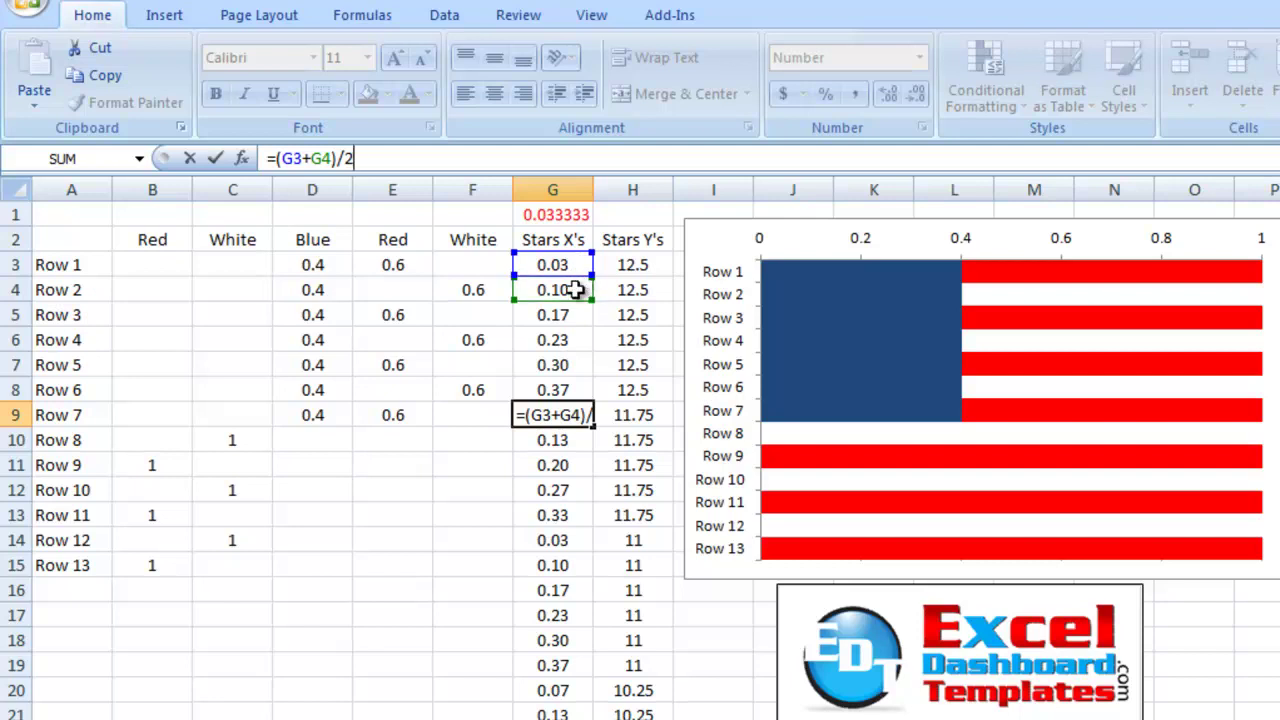
{"action": "key", "text": "ctrl+Return"}
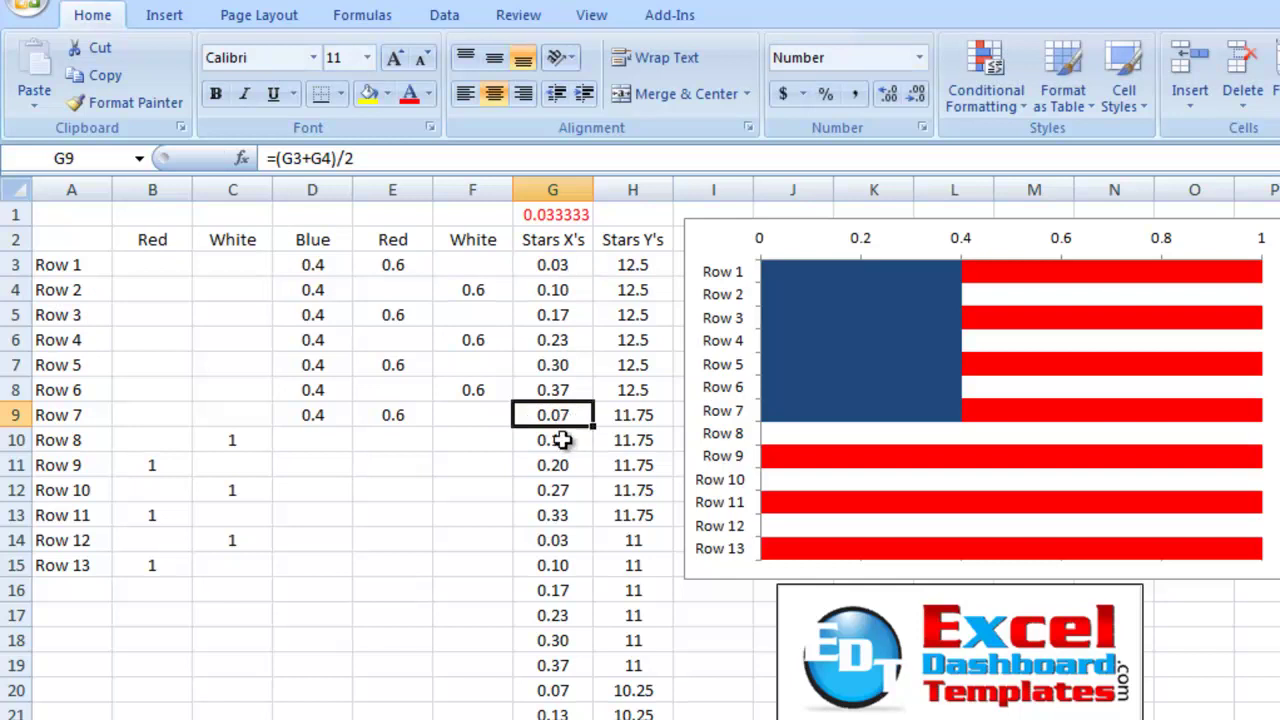
{"action": "left_click_drag", "start_coordinate": [566, 416], "coordinate": [563, 512]}
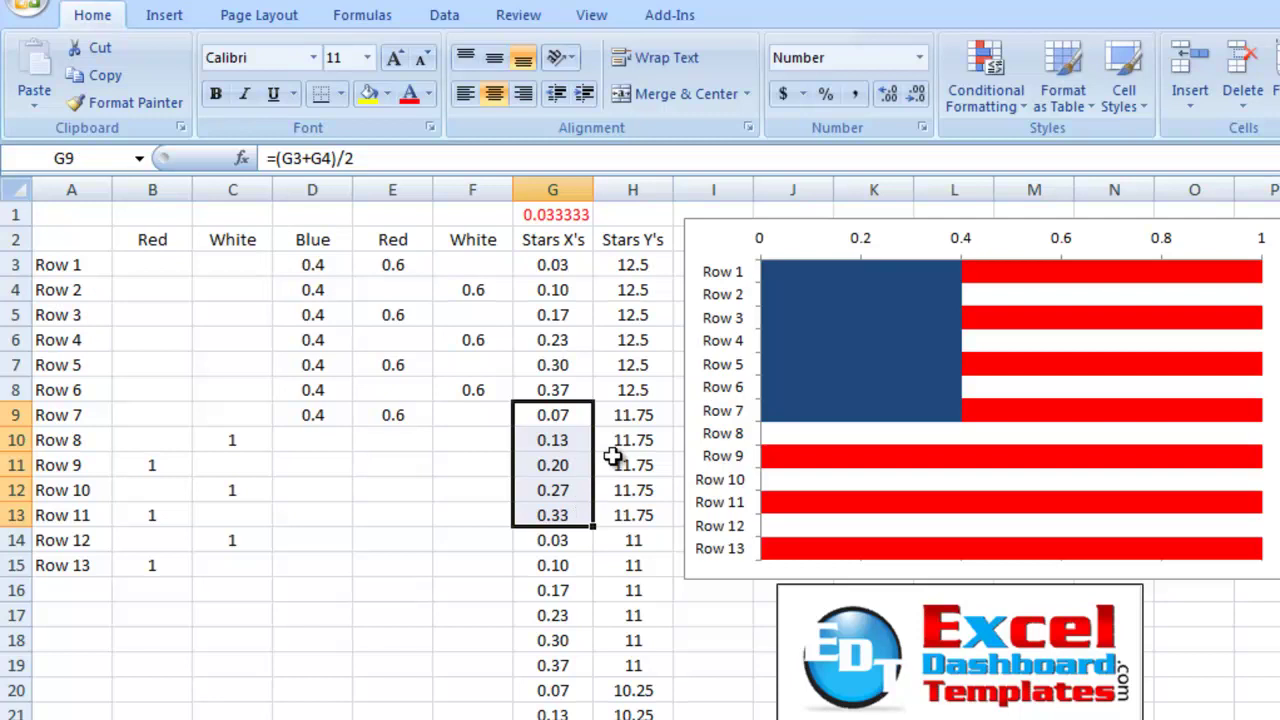
{"action": "left_click", "coordinate": [633, 264]}
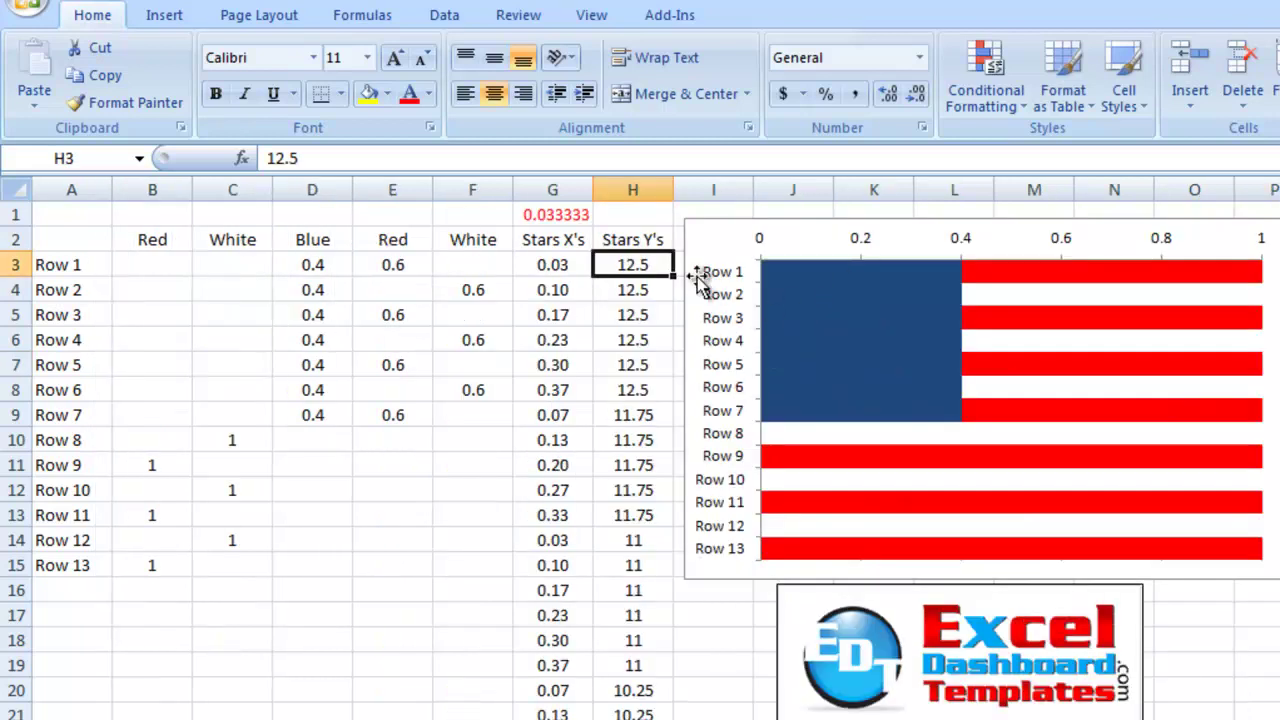
{"action": "left_click_drag", "start_coordinate": [641, 265], "coordinate": [645, 507]}
{"action": "left_click", "coordinate": [643, 414]}
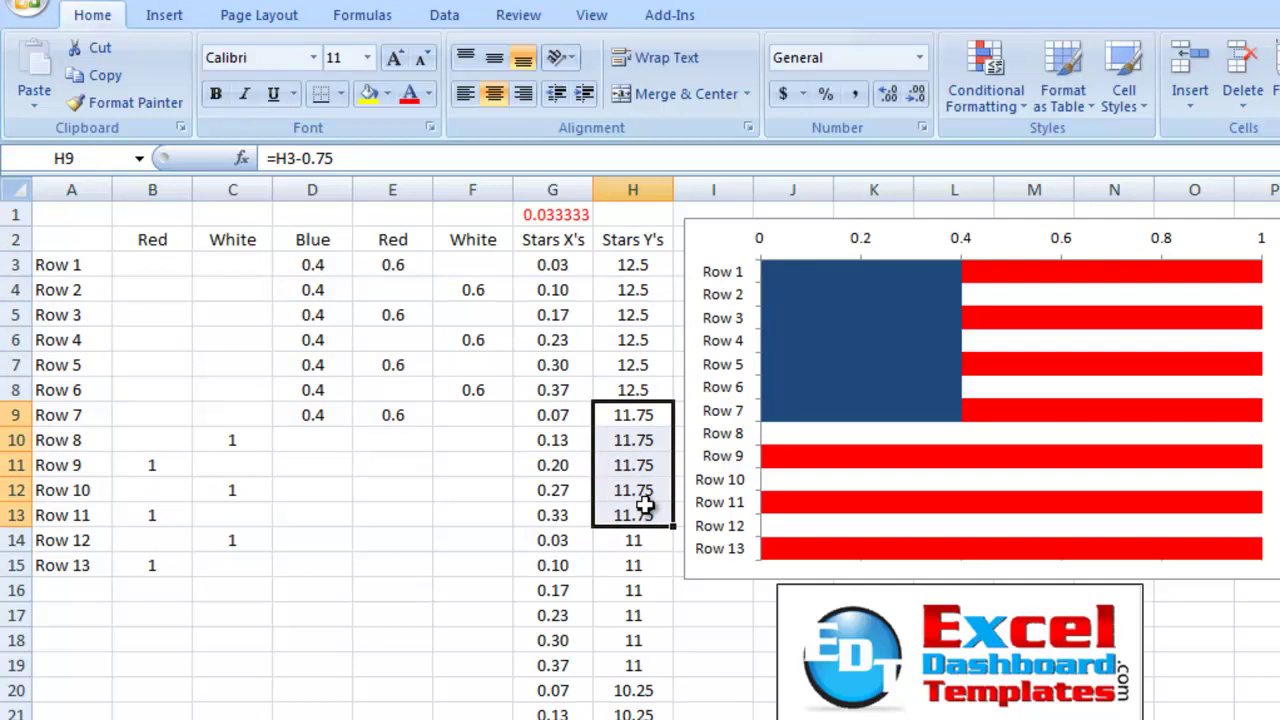
{"action": "left_click", "coordinate": [641, 390]}
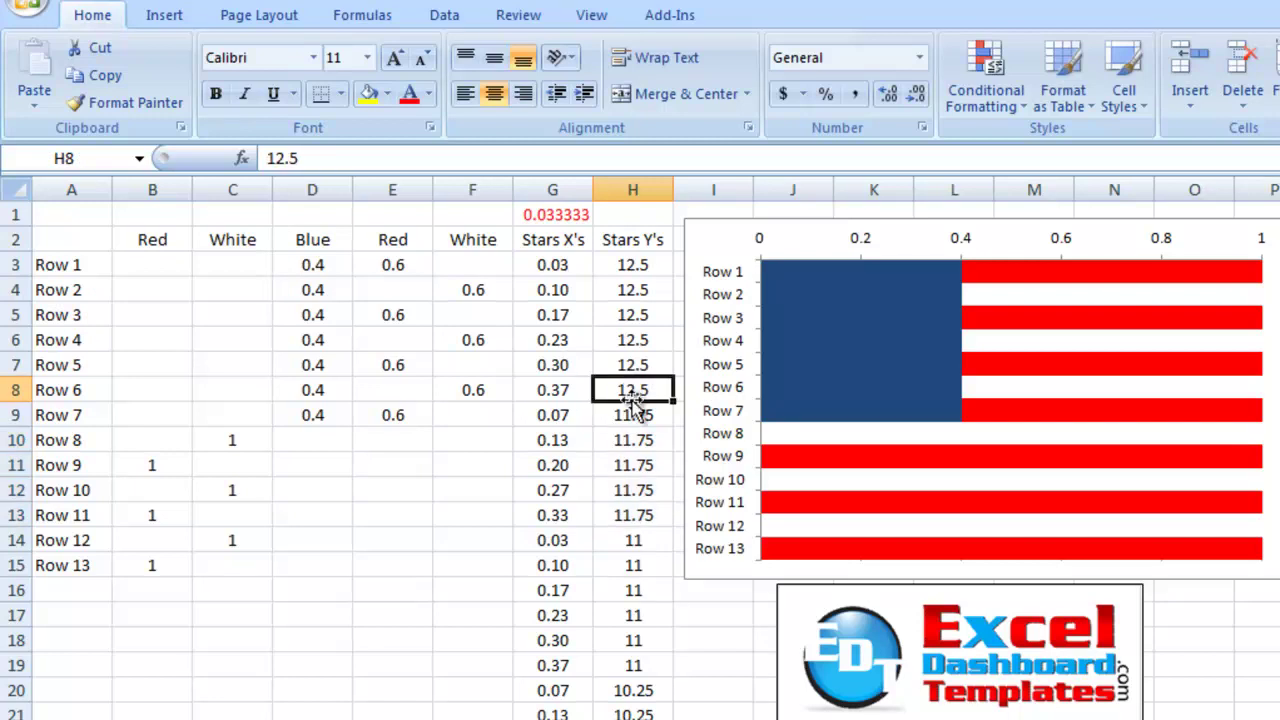
{"action": "left_click", "coordinate": [634, 464]}
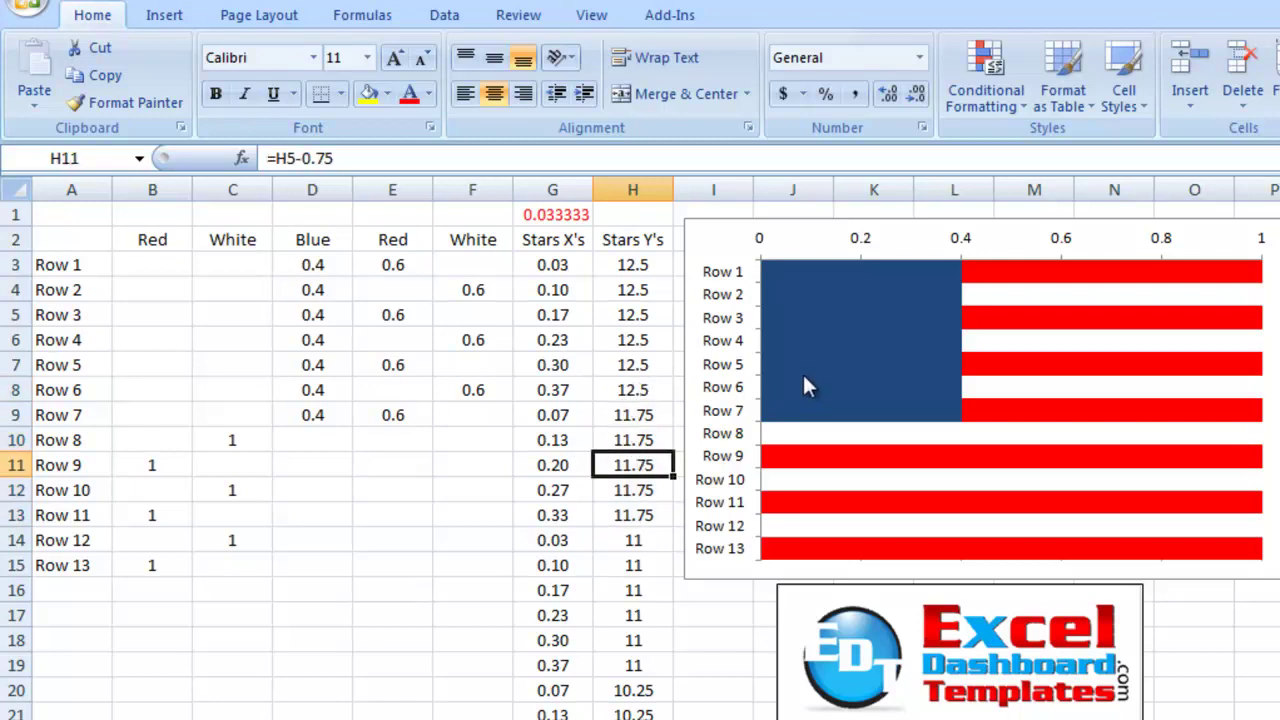
{"action": "left_click", "coordinate": [1279, 565]}
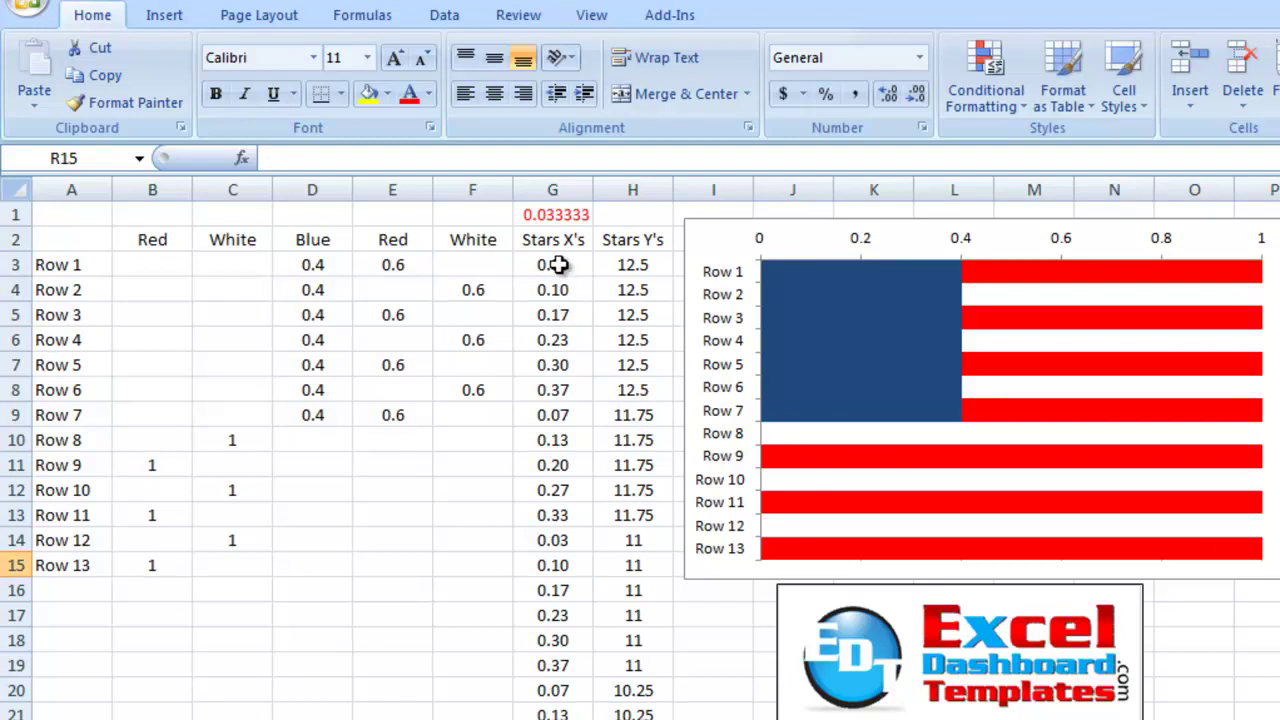
- Draw a small 5-Point Star shape just left of cell G4
{"action": "left_click", "coordinate": [164, 16]}
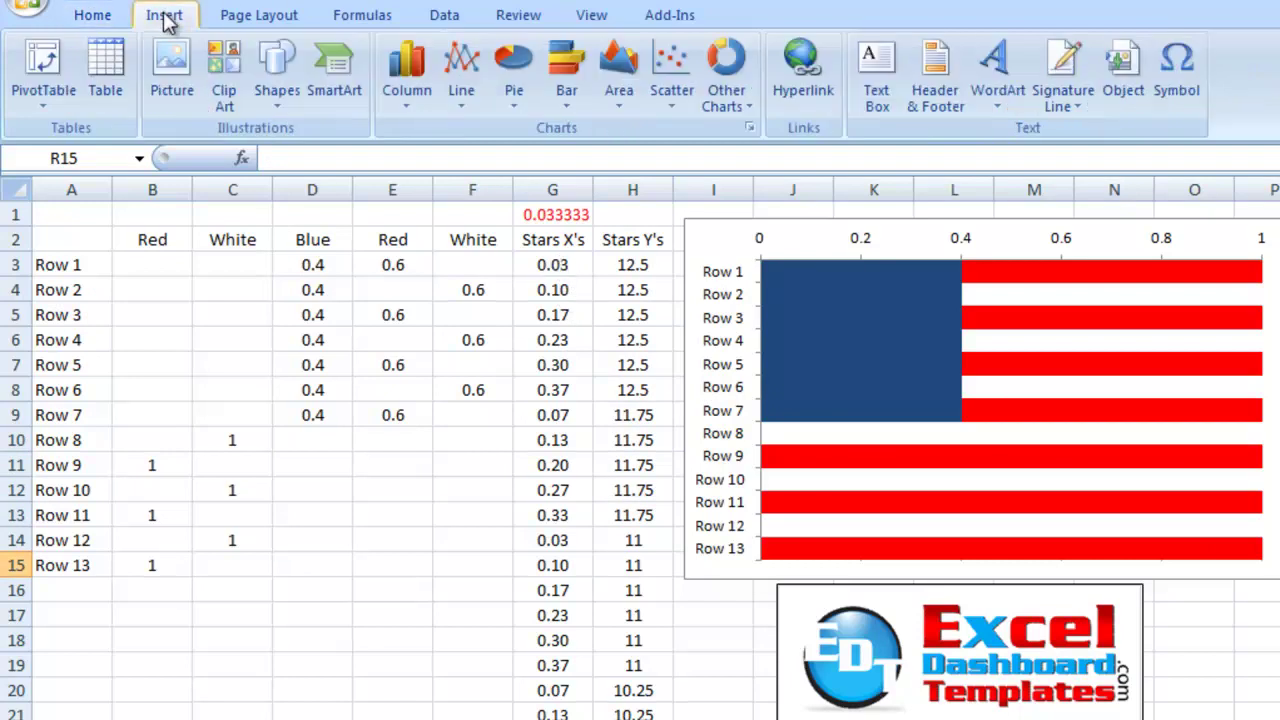
{"action": "left_click", "coordinate": [276, 92]}
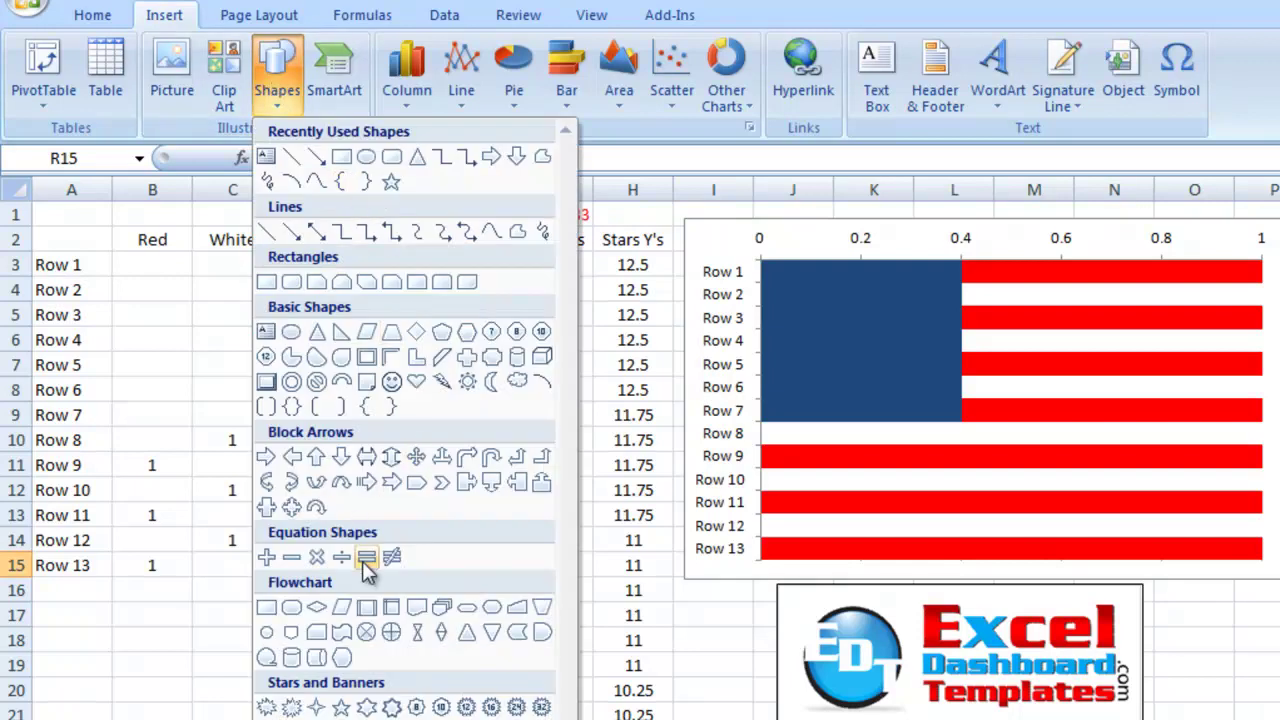
{"action": "left_click", "coordinate": [341, 708]}
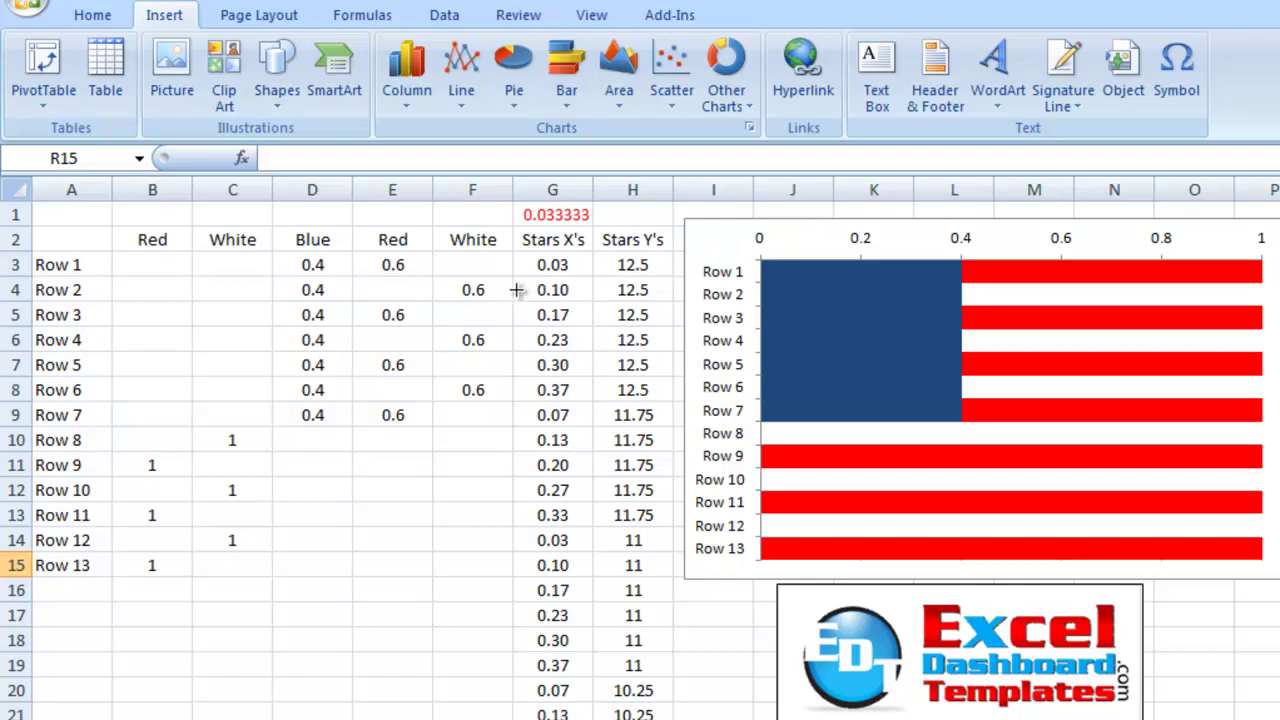
{"action": "left_click_drag", "start_coordinate": [514, 282], "coordinate": [520, 289]}
{"action": "left_click_drag", "start_coordinate": [520, 289], "coordinate": [517, 287]}
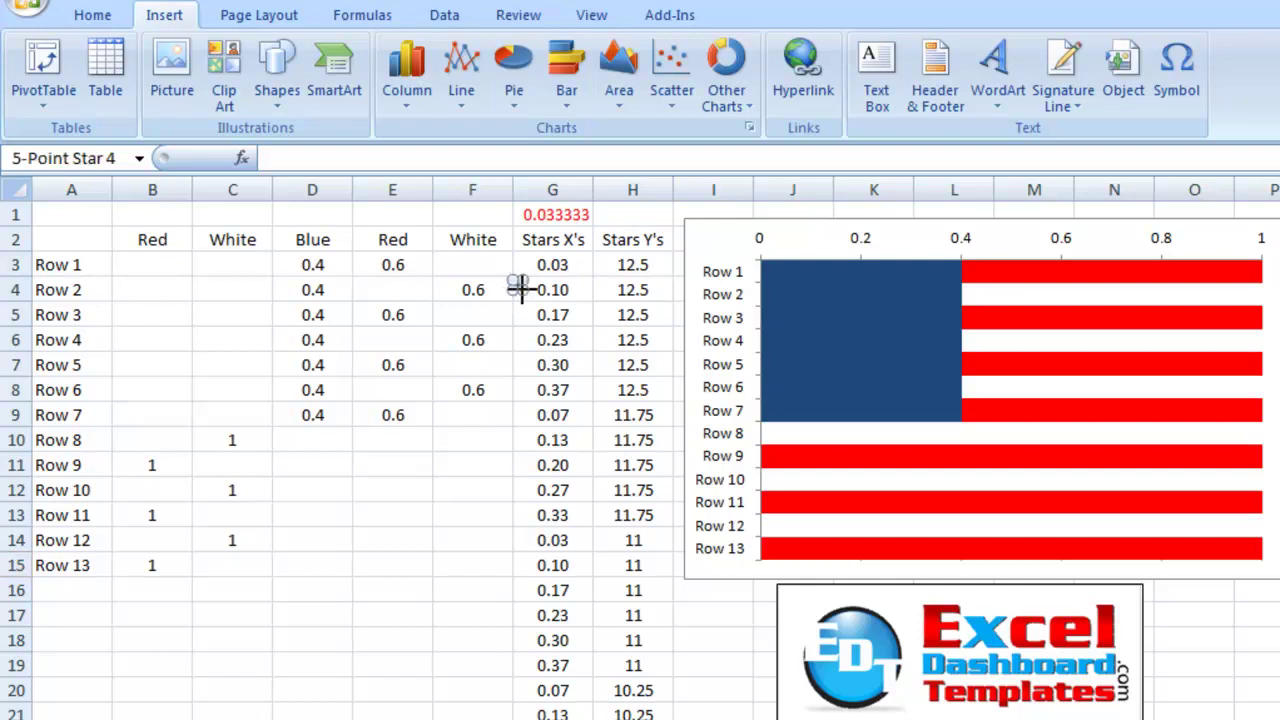
{"action": "left_click", "coordinate": [528, 365]}
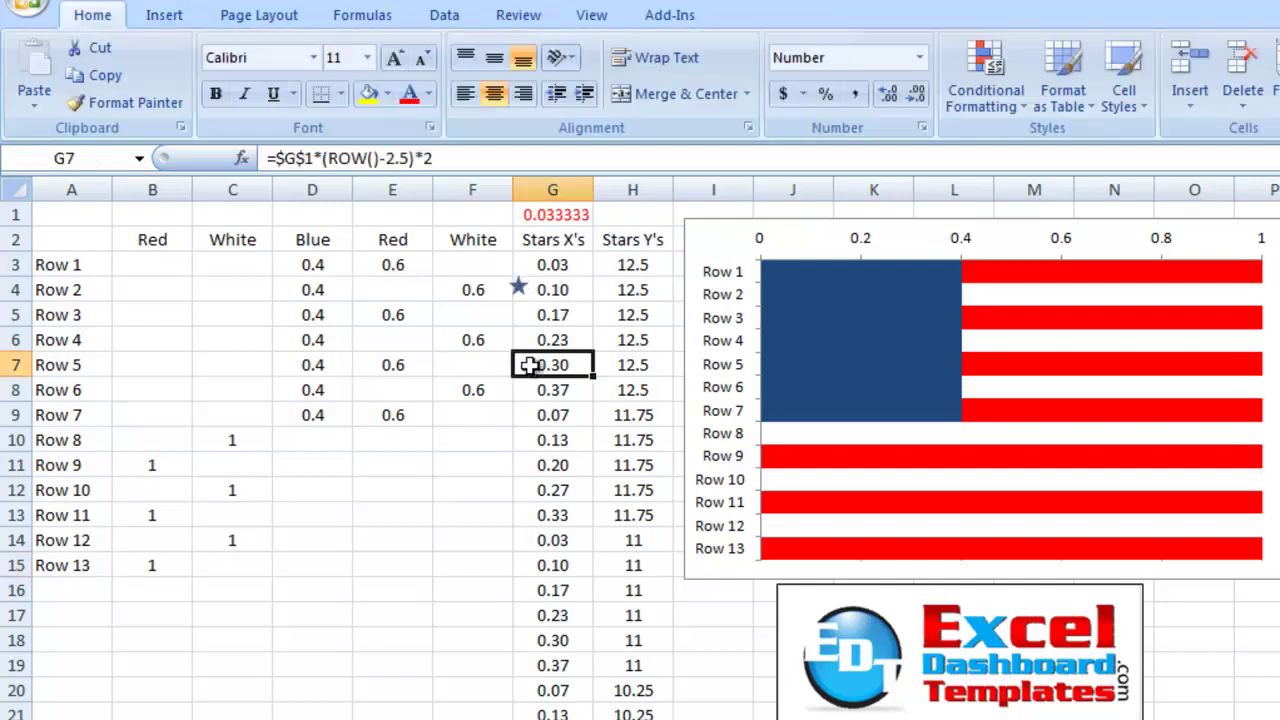
{"action": "left_click", "coordinate": [515, 290]}
{"action": "left_click", "coordinate": [536, 318]}
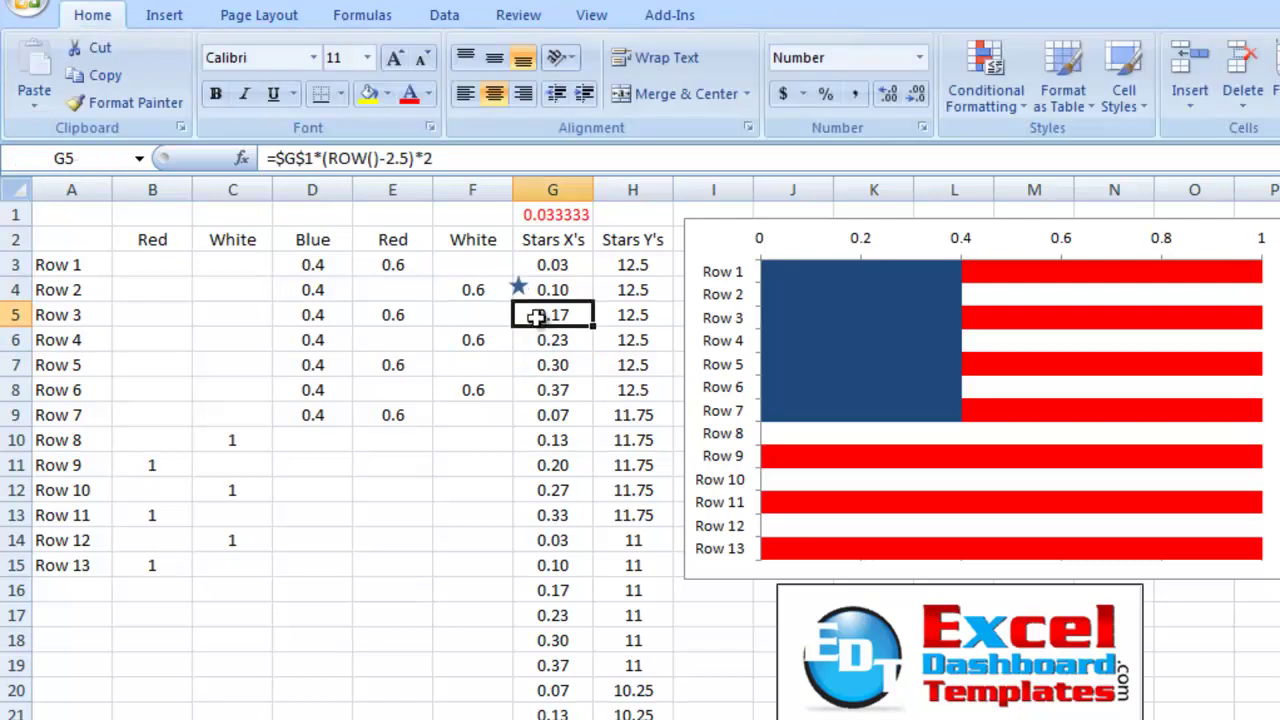
{"action": "left_click", "coordinate": [518, 292]}
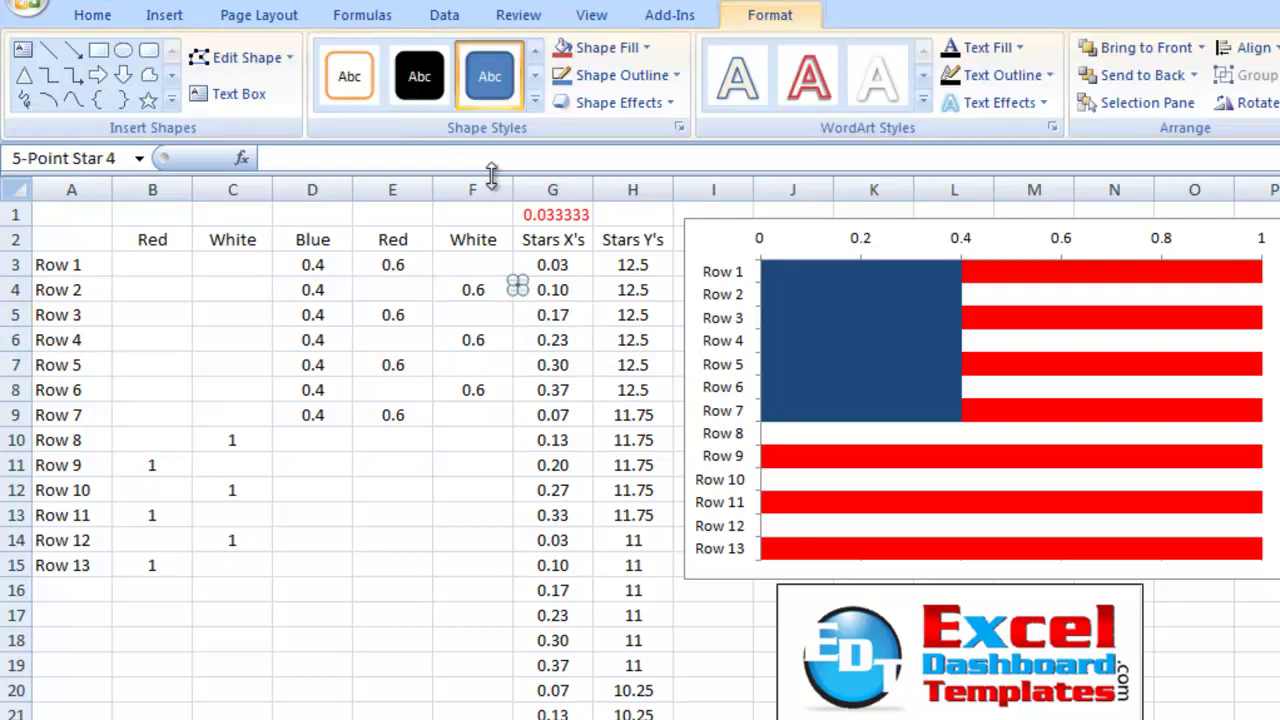
{"action": "left_click", "coordinate": [627, 348]}
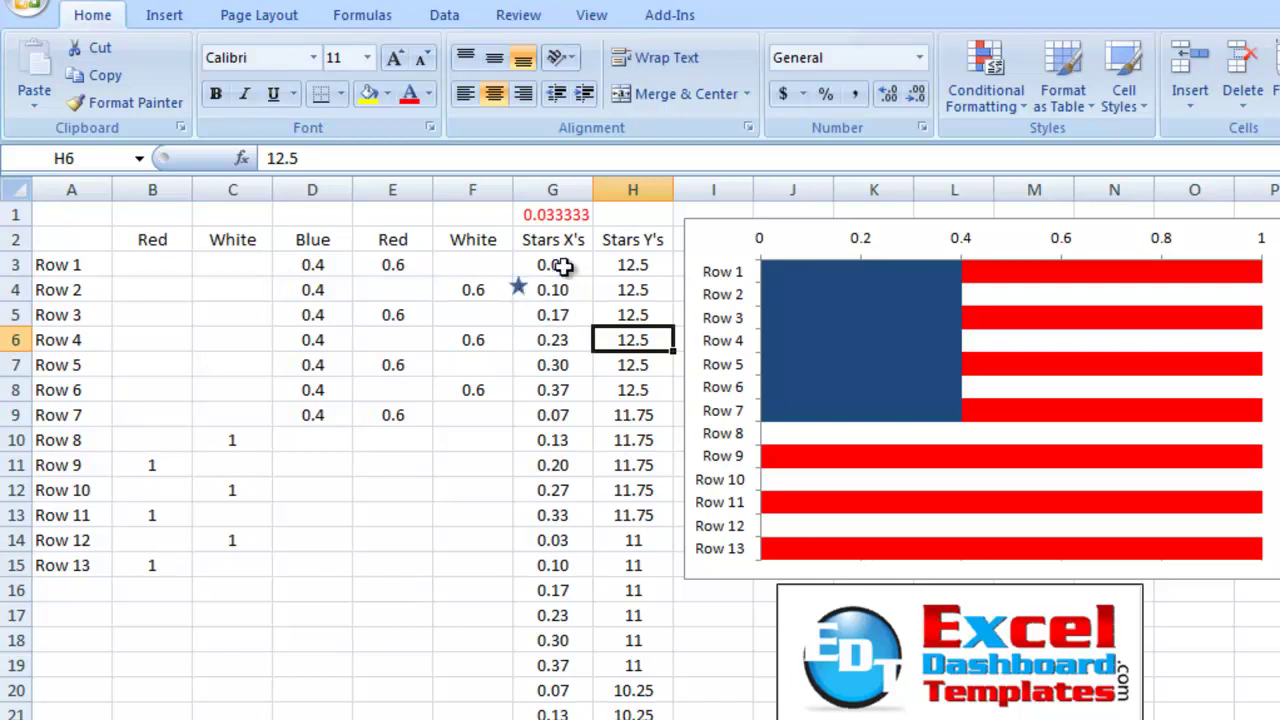
- Select the flag chart and open its Select Data Source dialog
{"action": "left_click", "coordinate": [458, 440]}
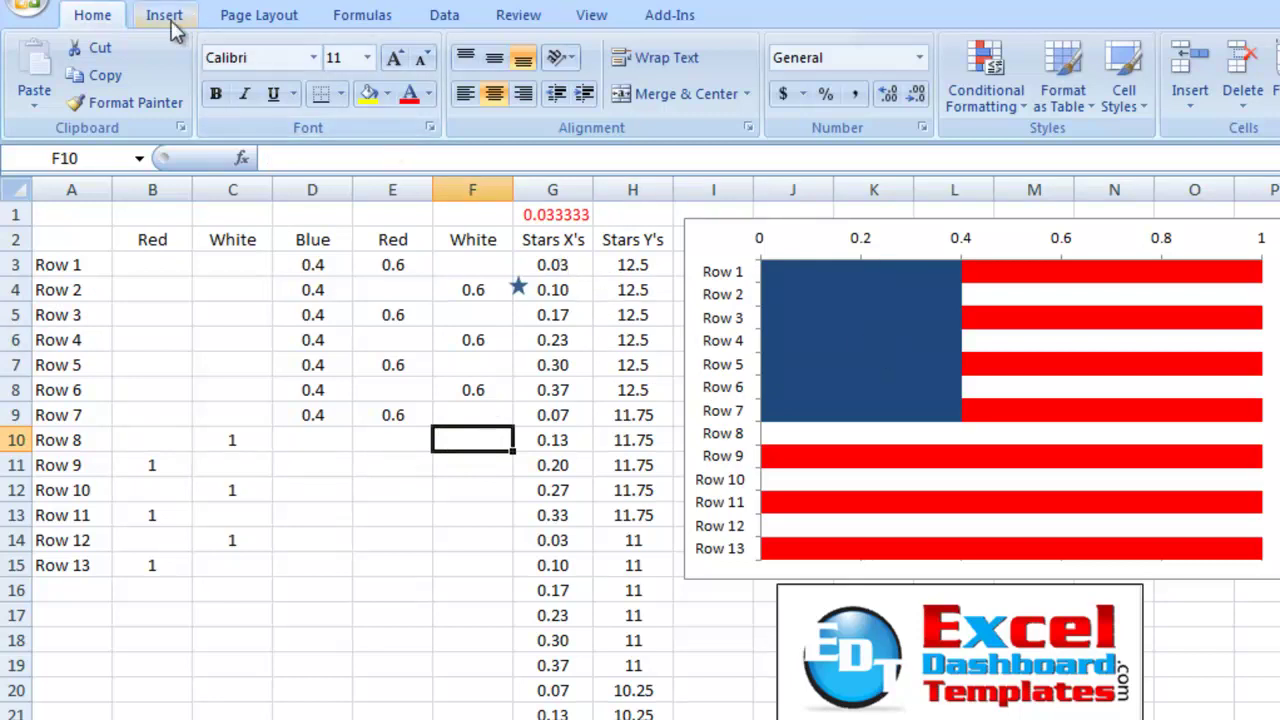
{"action": "left_click", "coordinate": [711, 241]}
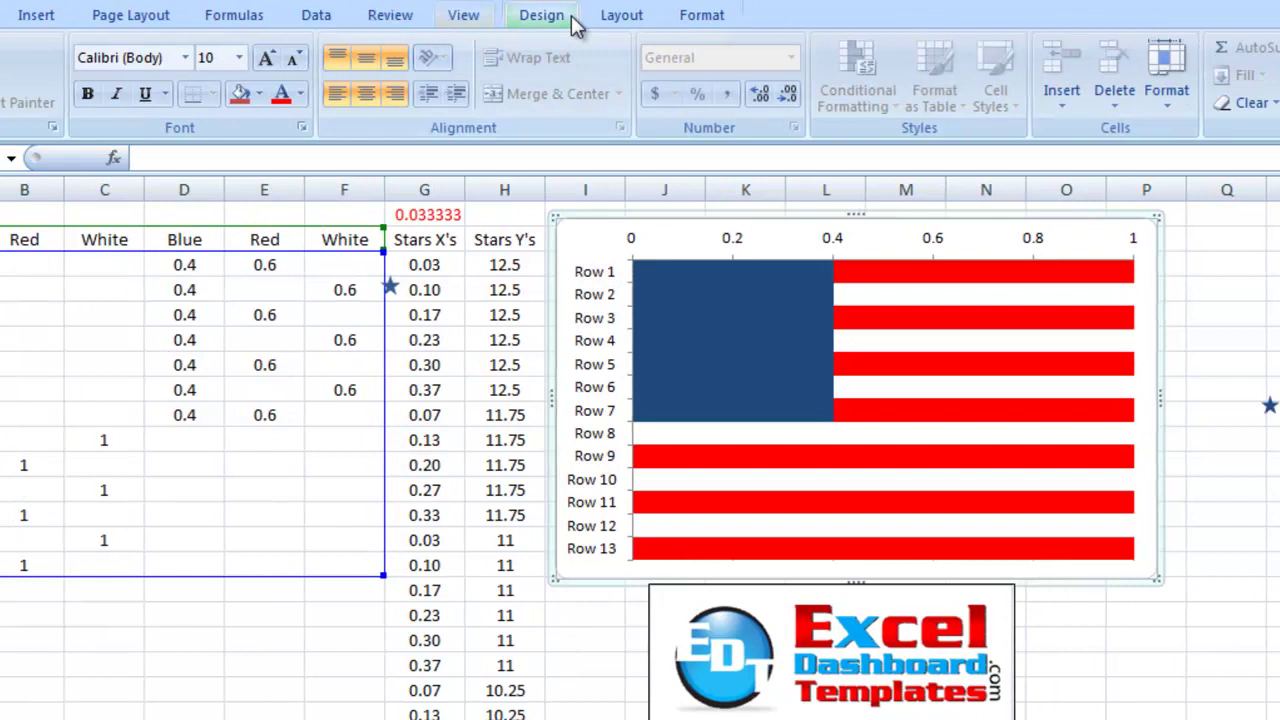
{"action": "left_click", "coordinate": [527, 22]}
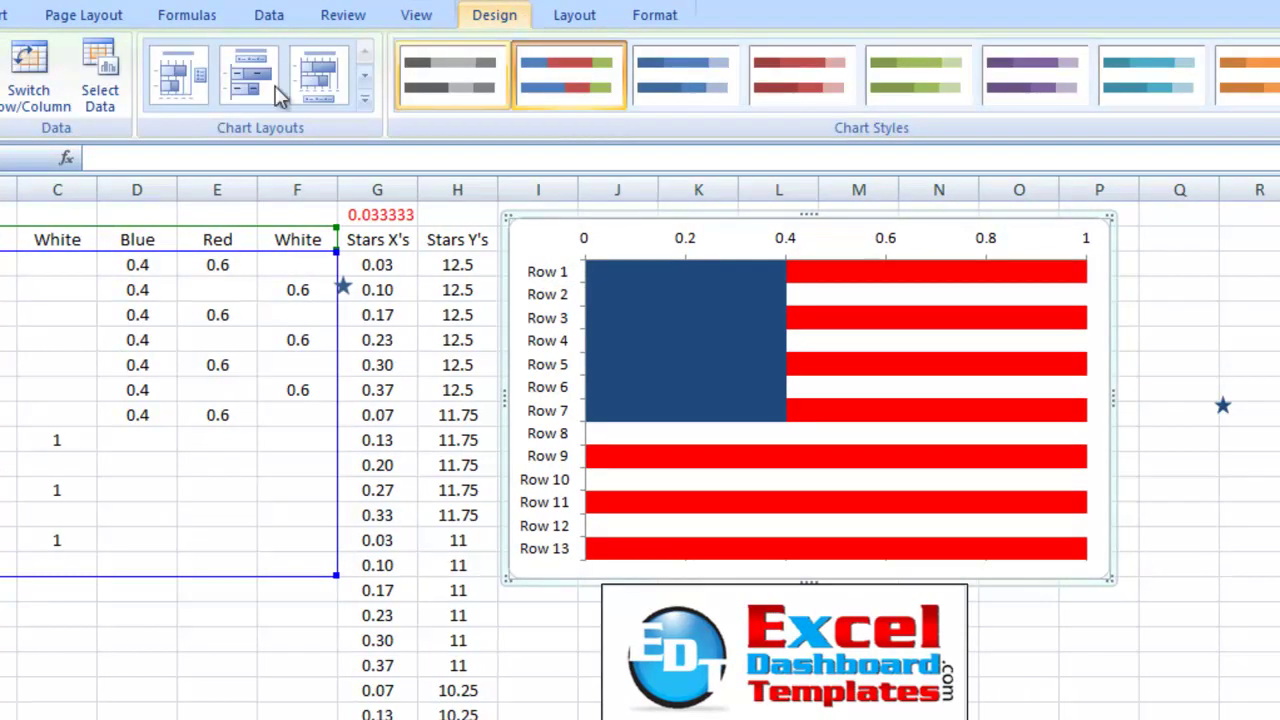
{"action": "left_click", "coordinate": [112, 97]}
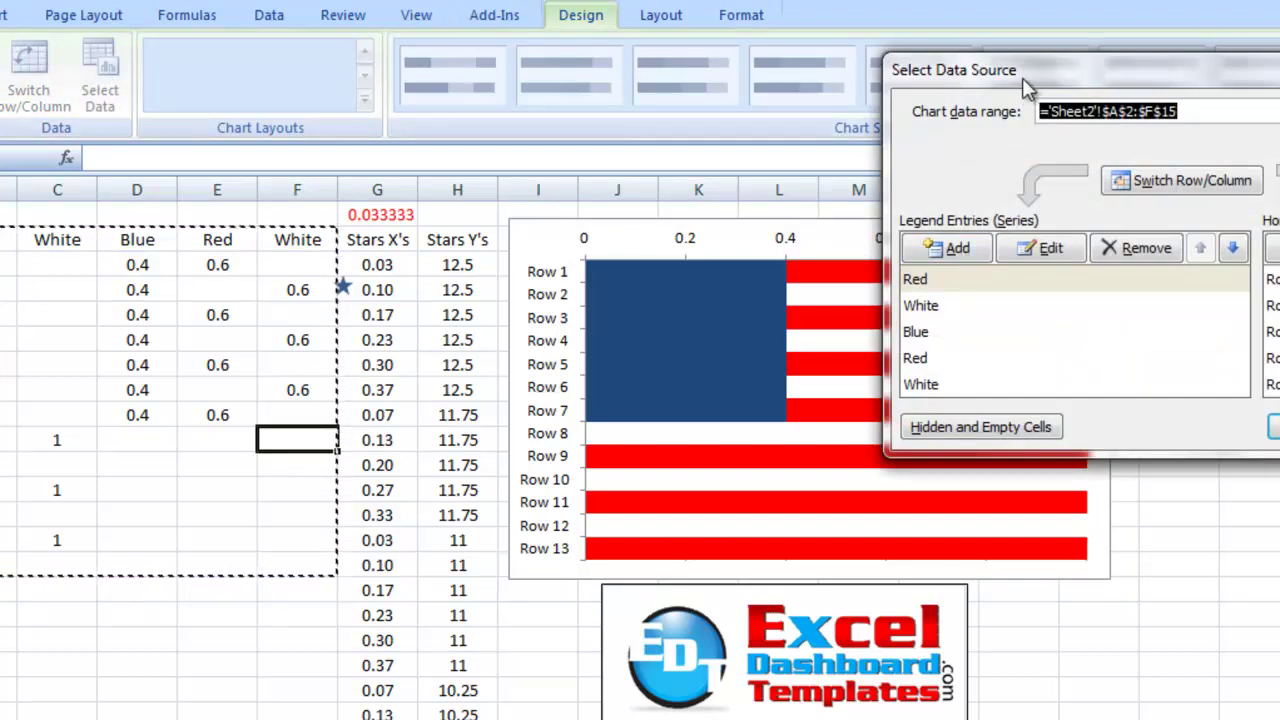
- Add a new series named Stars, taking the name from cell G2
{"action": "left_click_drag", "start_coordinate": [1020, 75], "coordinate": [621, 231]}
{"action": "left_click", "coordinate": [556, 404]}
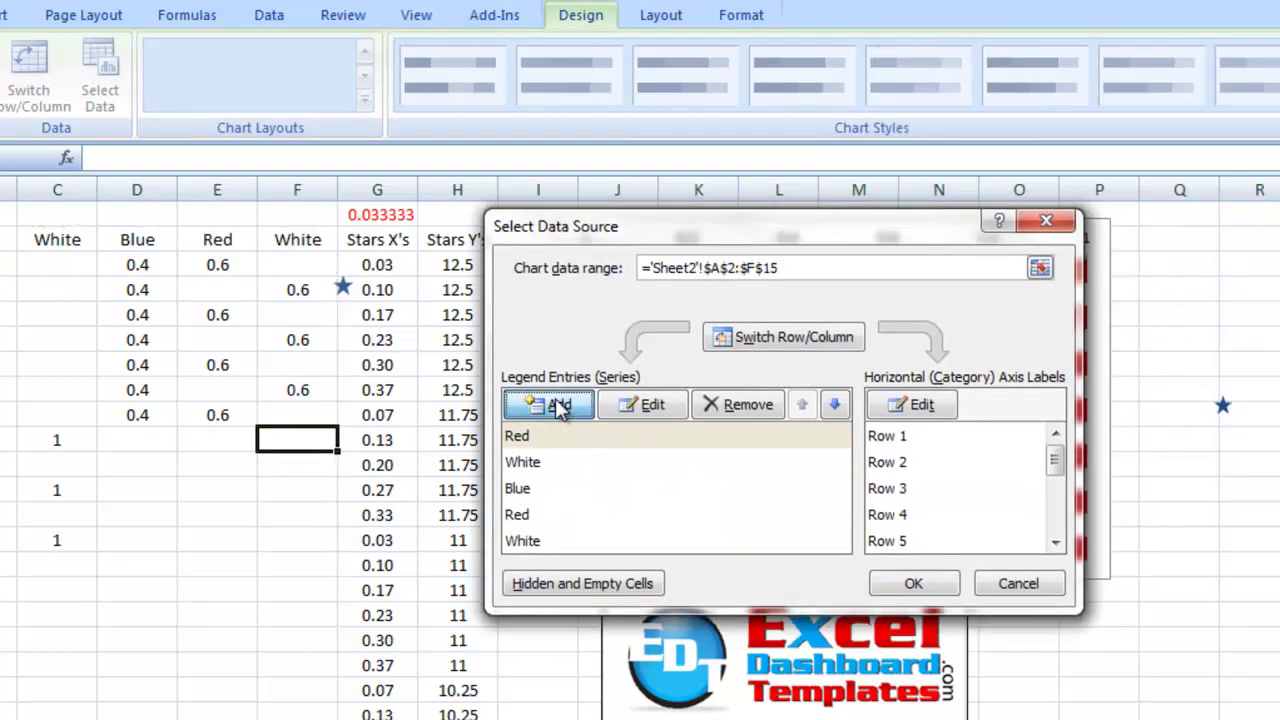
{"action": "left_click", "coordinate": [395, 240]}
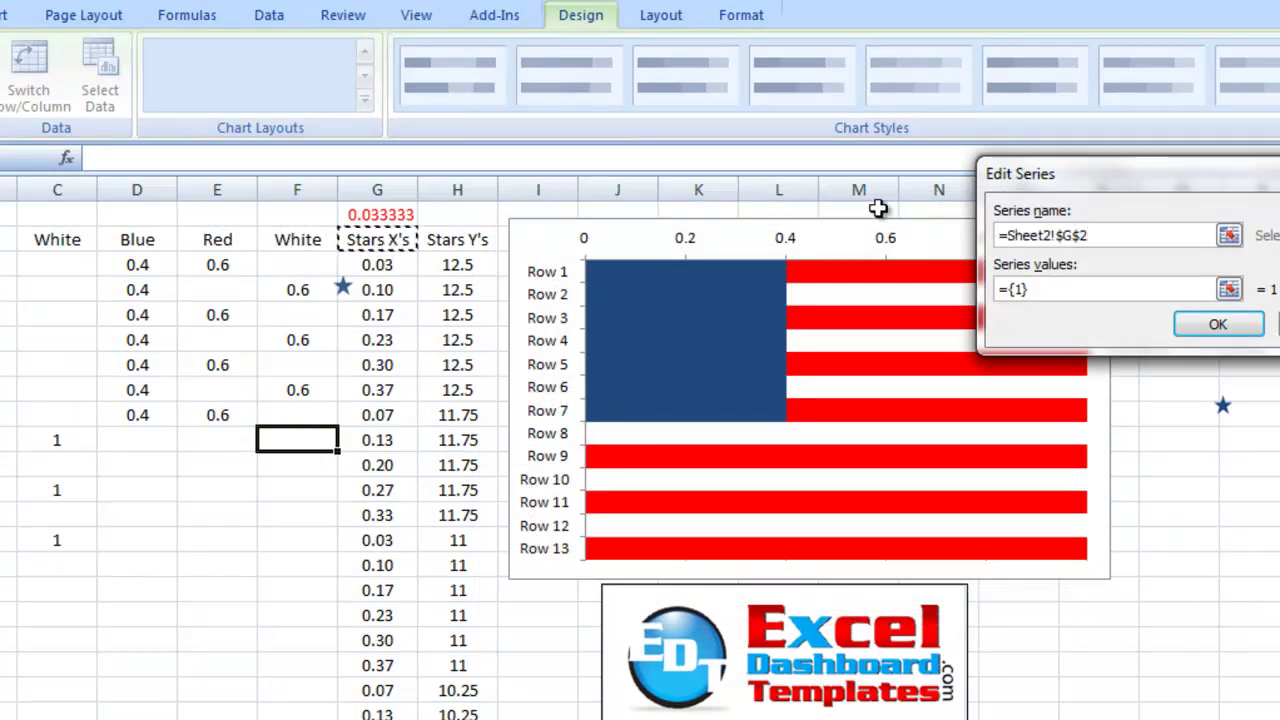
{"action": "key", "text": "ctrl+shift+Left"}
{"action": "key", "text": "BackSpace"}
{"action": "key", "text": "BackSpace"}
{"action": "key", "text": "BackSpace"}
{"action": "key", "text": "BackSpace"}
{"action": "key", "text": "BackSpace"}
{"action": "key", "text": "BackSpace"}
{"action": "key", "text": "BackSpace"}
{"action": "key", "text": "BackSpace"}
{"action": "key", "text": "BackSpace"}
{"action": "key", "text": "BackSpace"}
{"action": "key", "text": "BackSpace"}
{"action": "key", "text": "BackSpace"}
{"action": "key", "text": "BackSpace"}
{"action": "key", "text": "BackSpace"}
{"action": "key", "text": "BackSpace"}
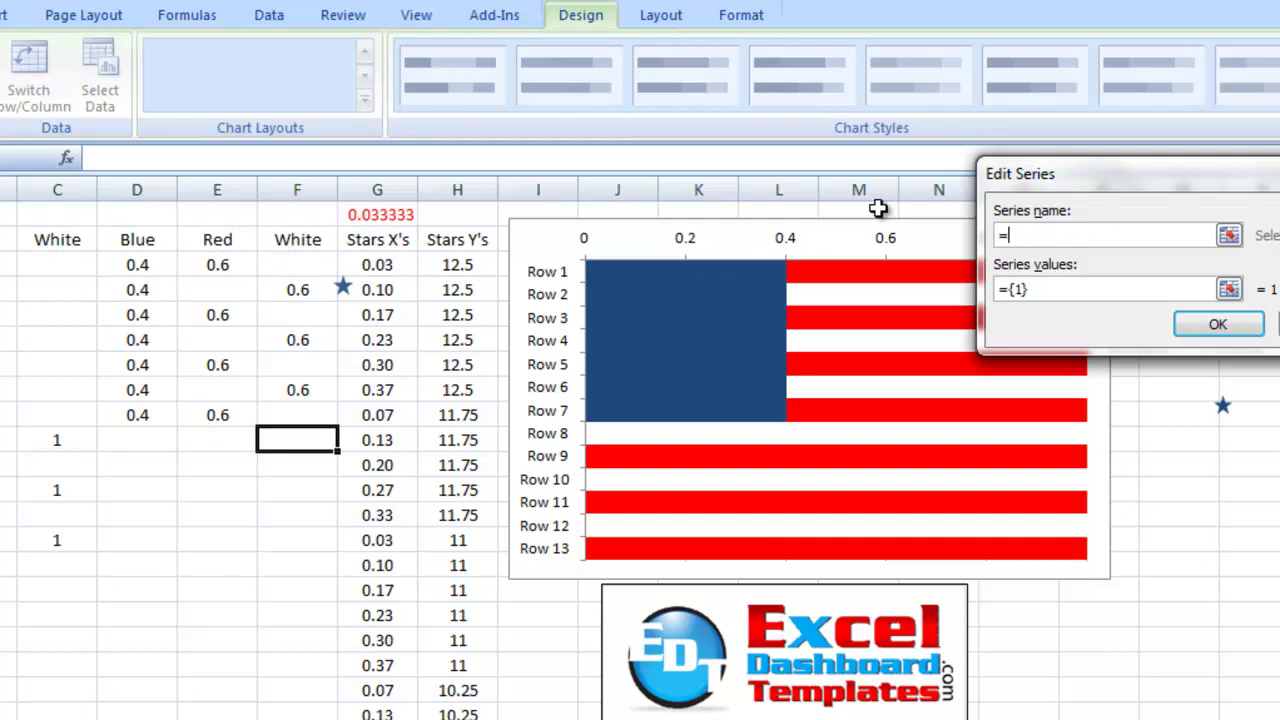
{"action": "key", "text": "Tab"}
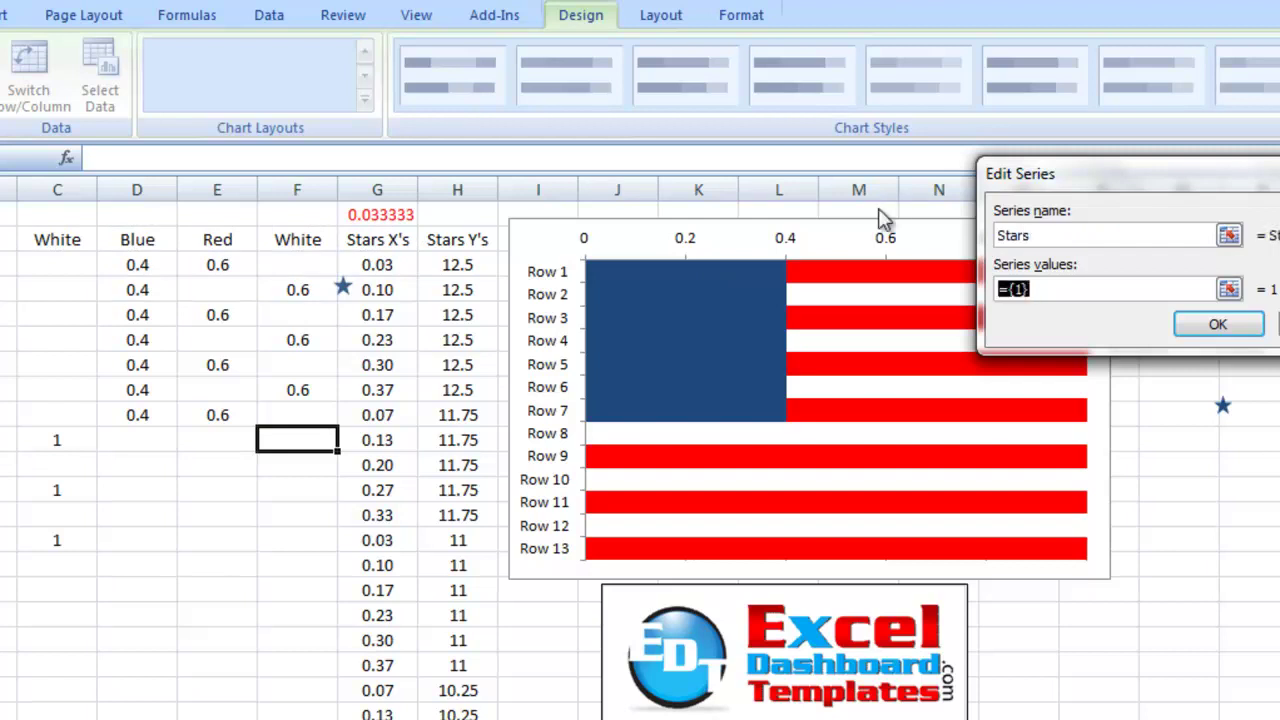
{"action": "left_click", "coordinate": [1180, 333]}
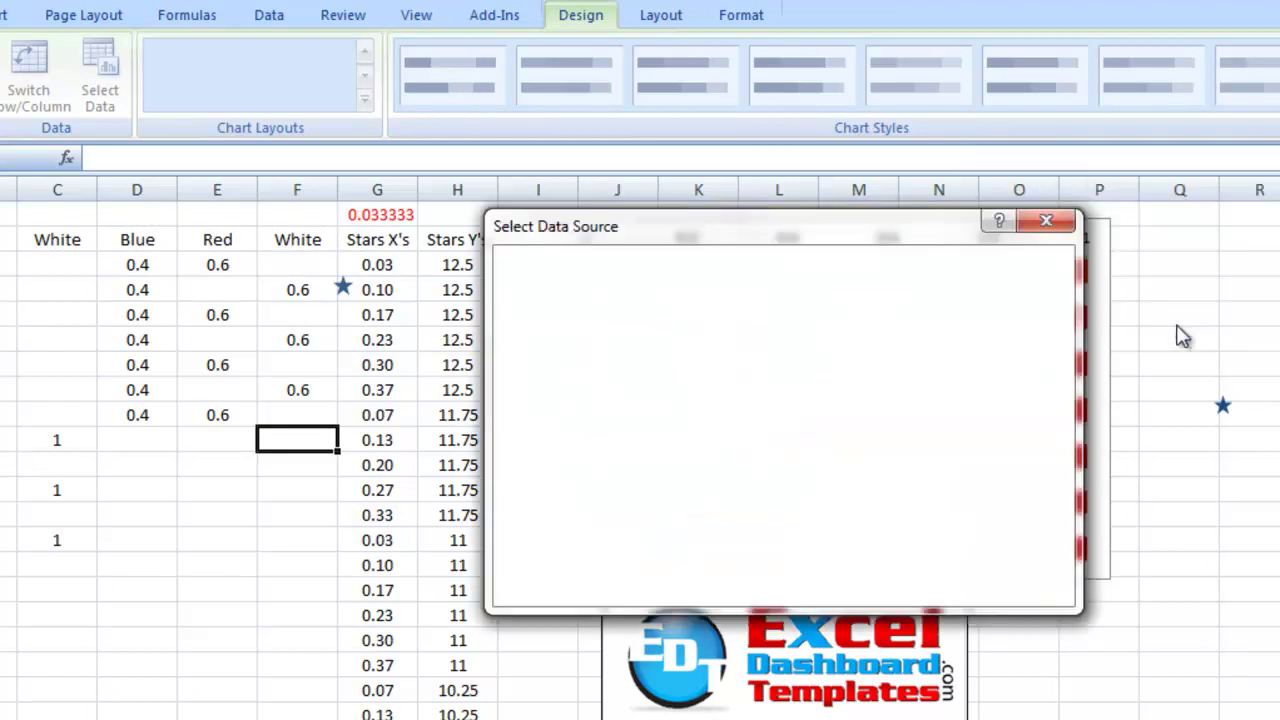
{"action": "left_click", "coordinate": [908, 583]}
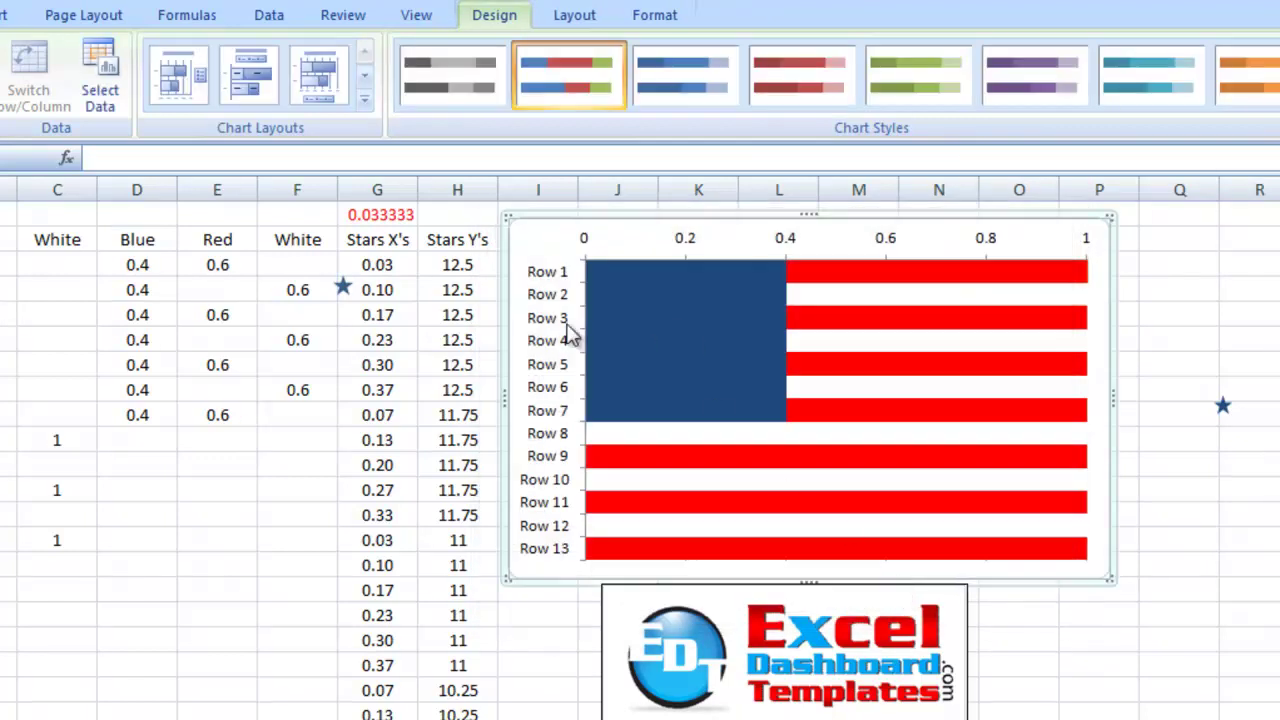
{"action": "mouse_move", "coordinate": [628, 358]}
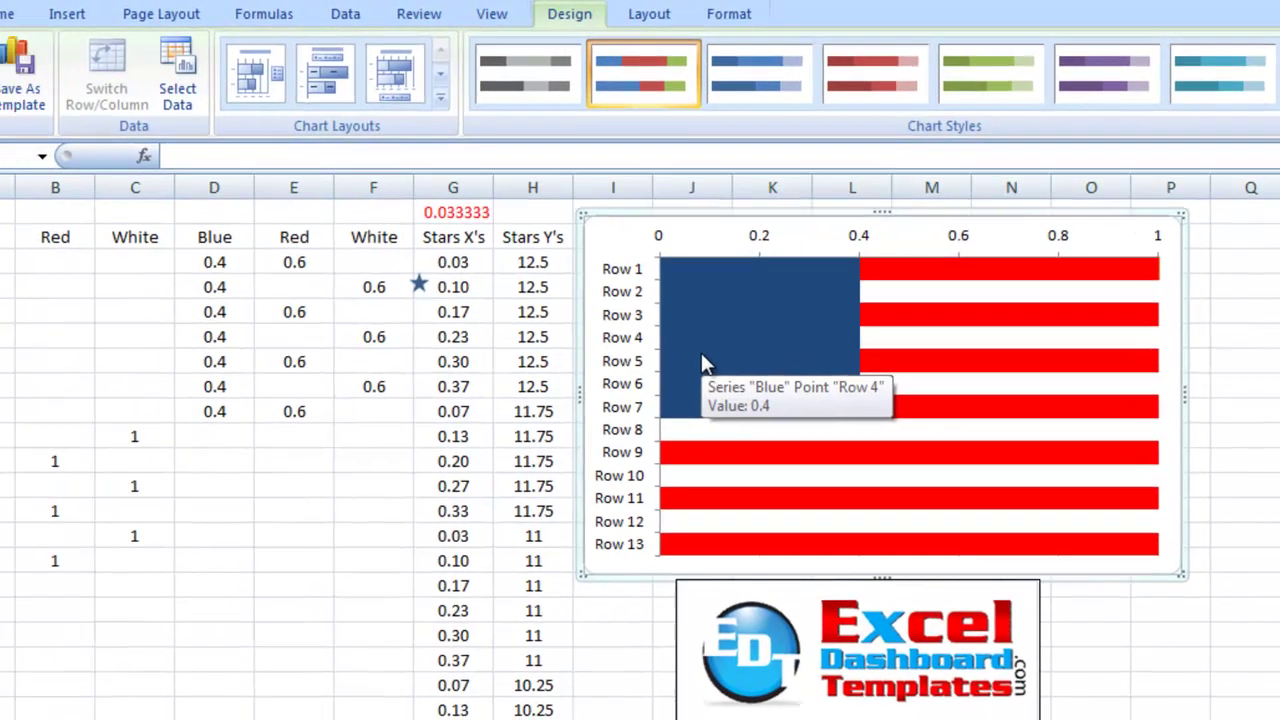
- Select the Stars series from the chart elements list on the Format tab
{"action": "left_click", "coordinate": [629, 366]}
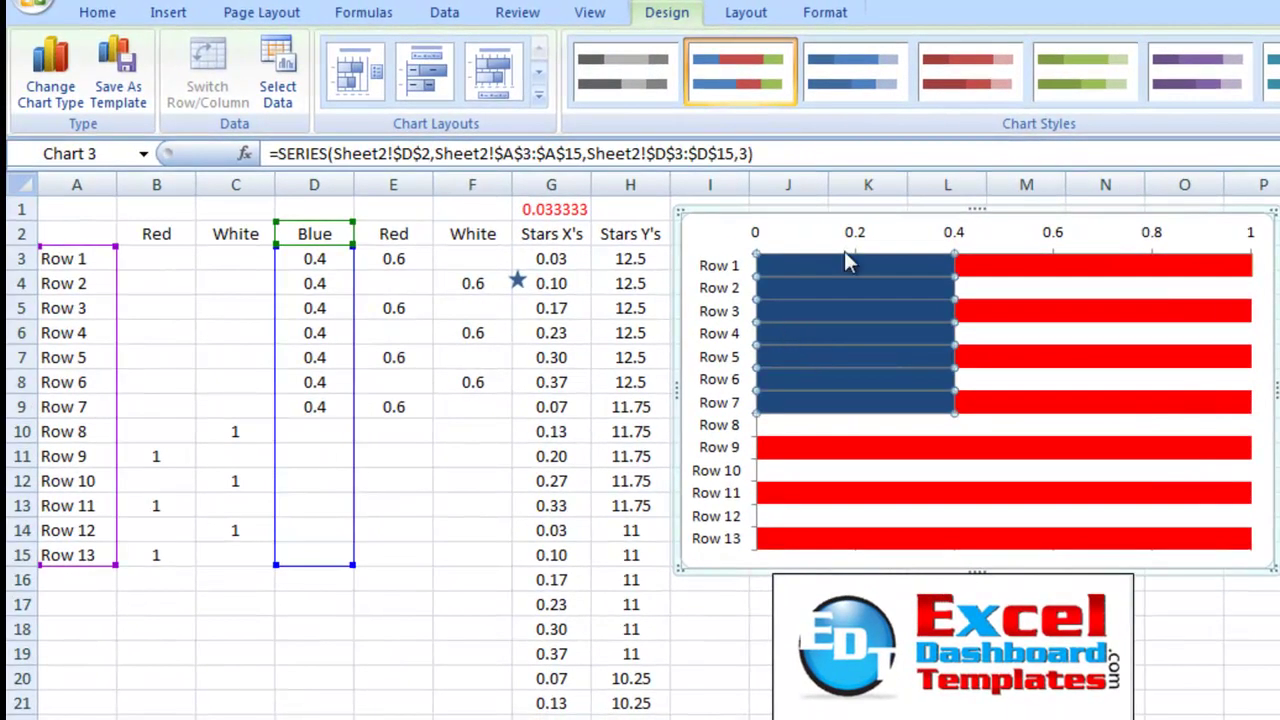
{"action": "left_click", "coordinate": [738, 242]}
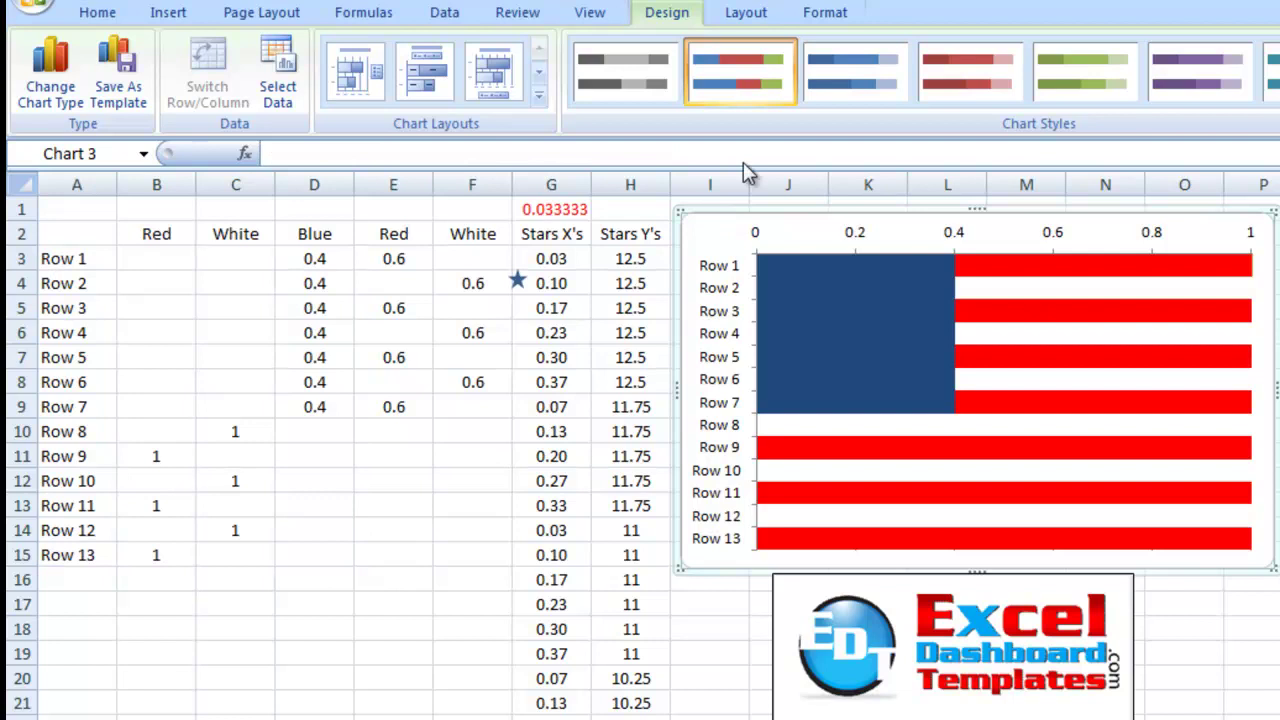
{"action": "left_click", "coordinate": [825, 12]}
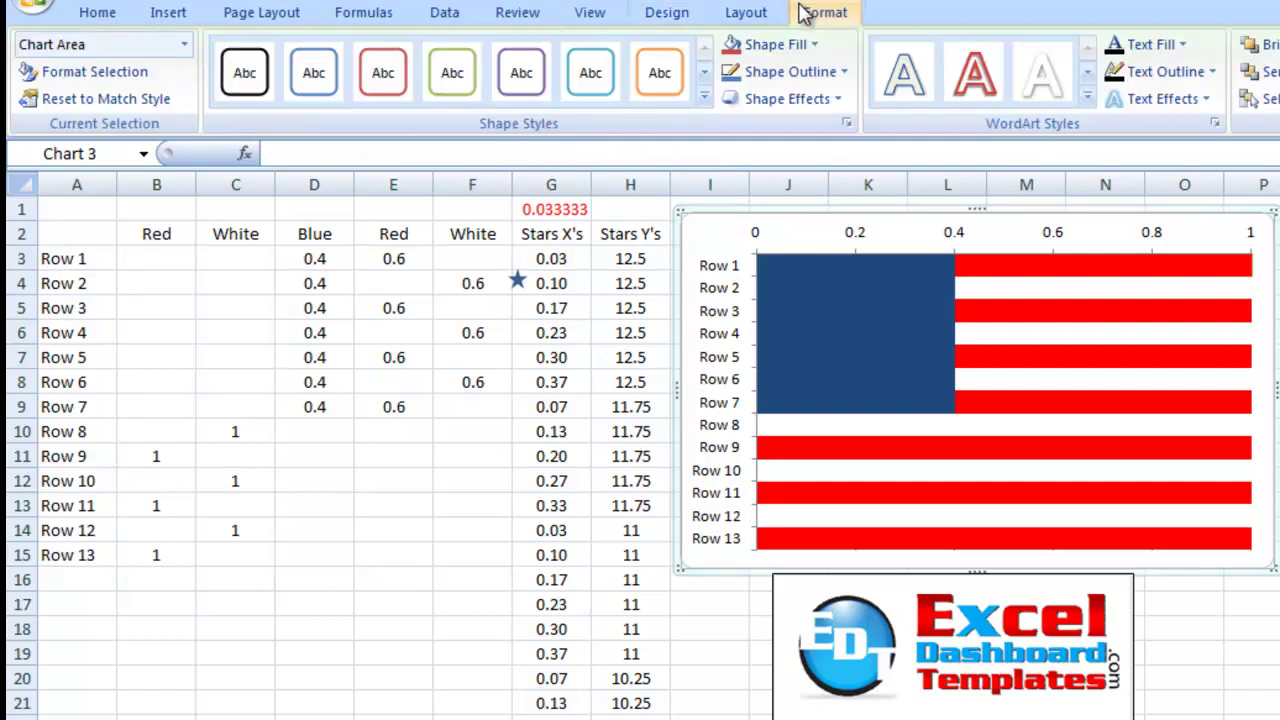
{"action": "left_click", "coordinate": [184, 45]}
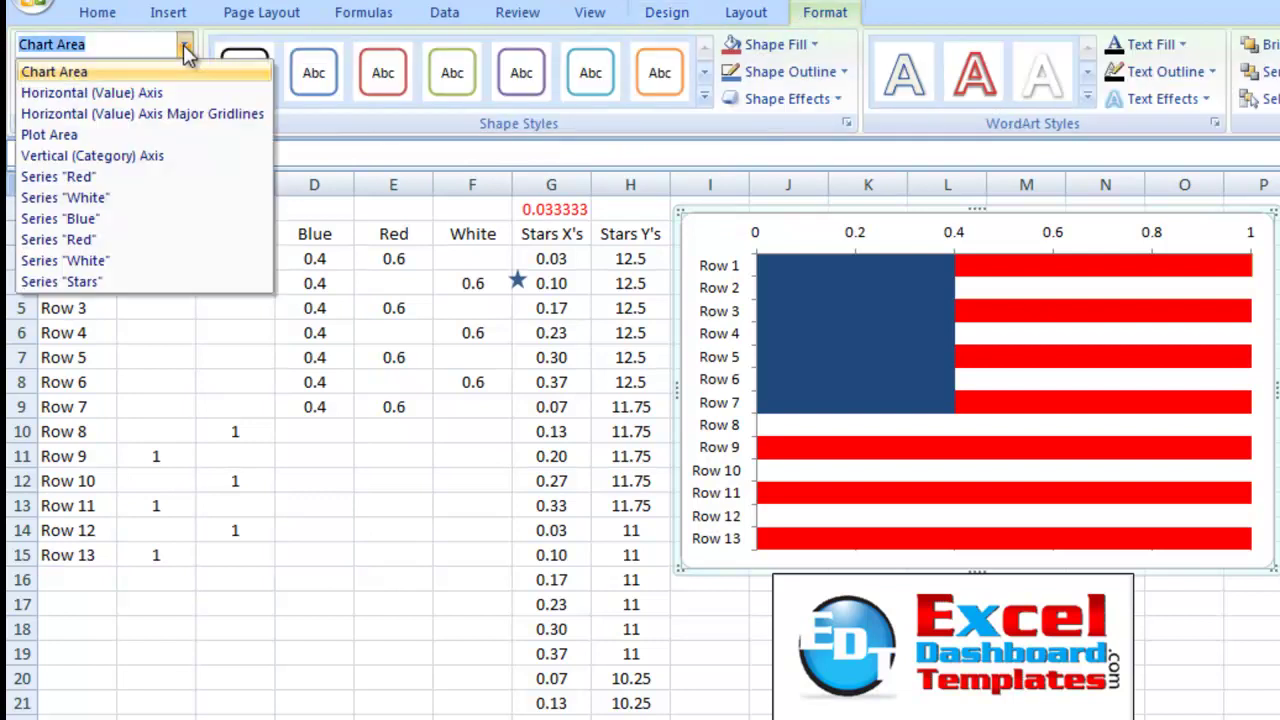
{"action": "left_click", "coordinate": [99, 283]}
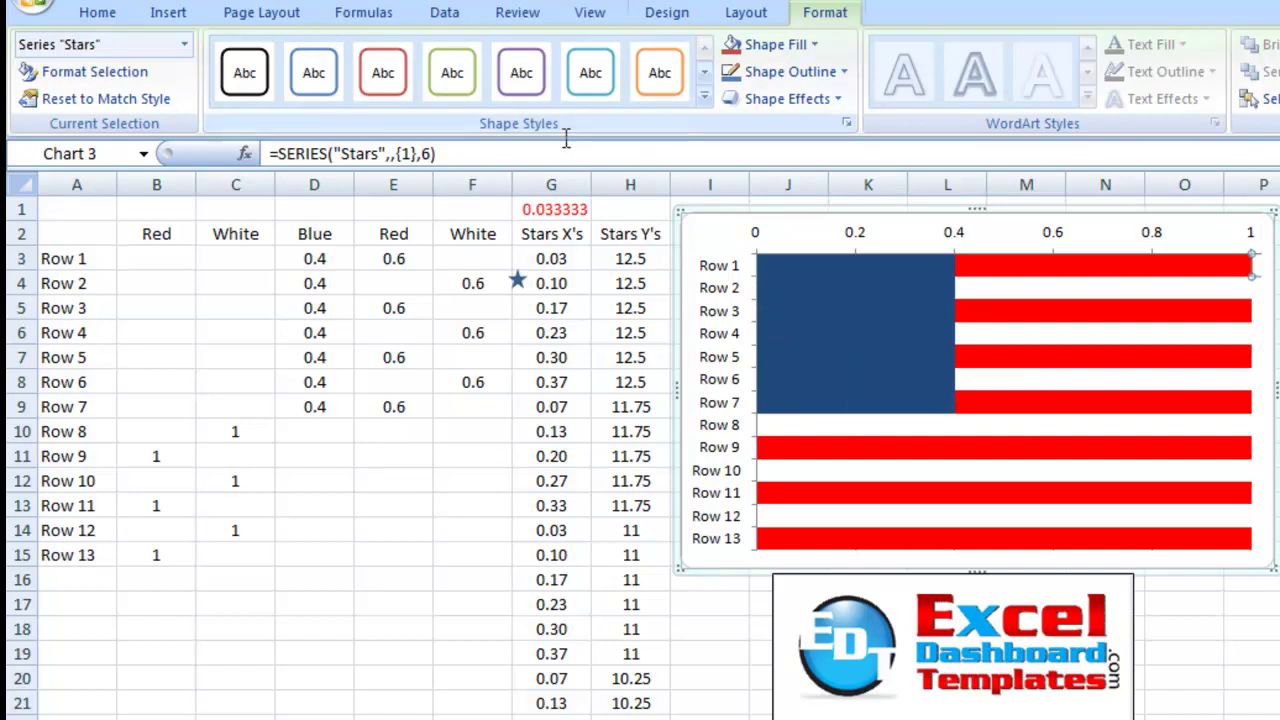
- Change the Stars series to a Scatter with only Markers chart type
{"action": "left_click", "coordinate": [178, 20]}
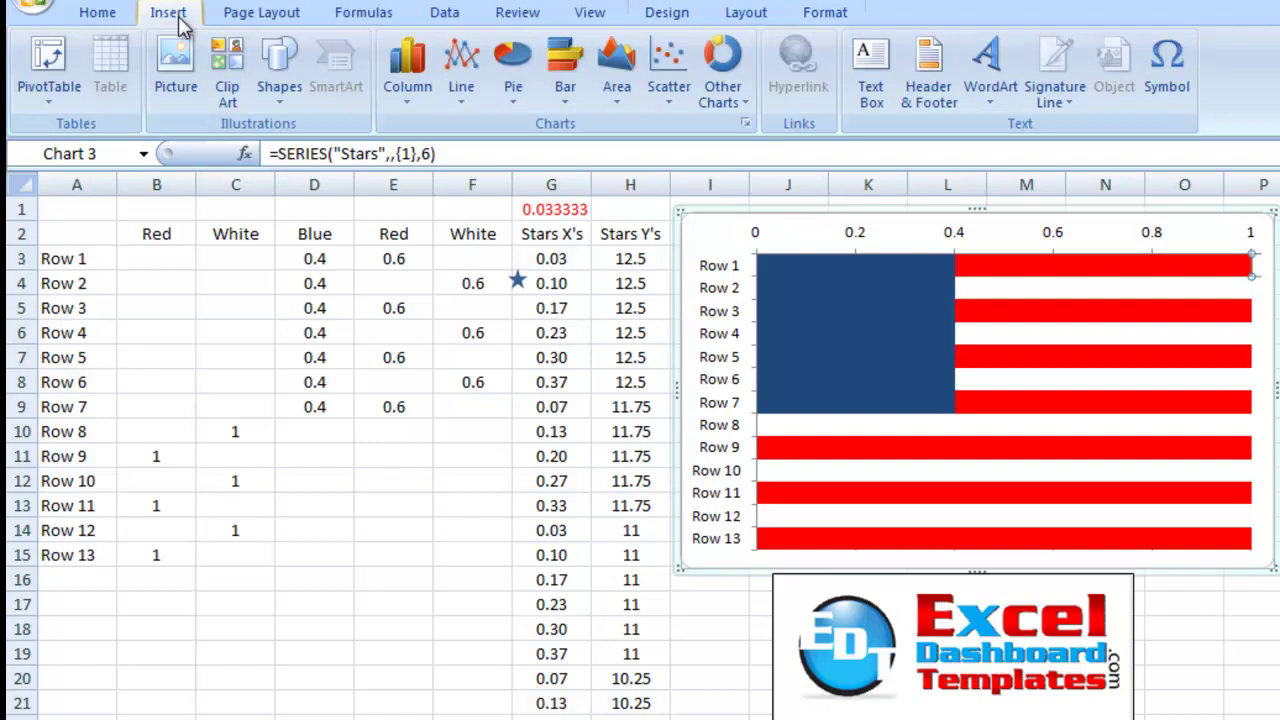
{"action": "left_click", "coordinate": [666, 80]}
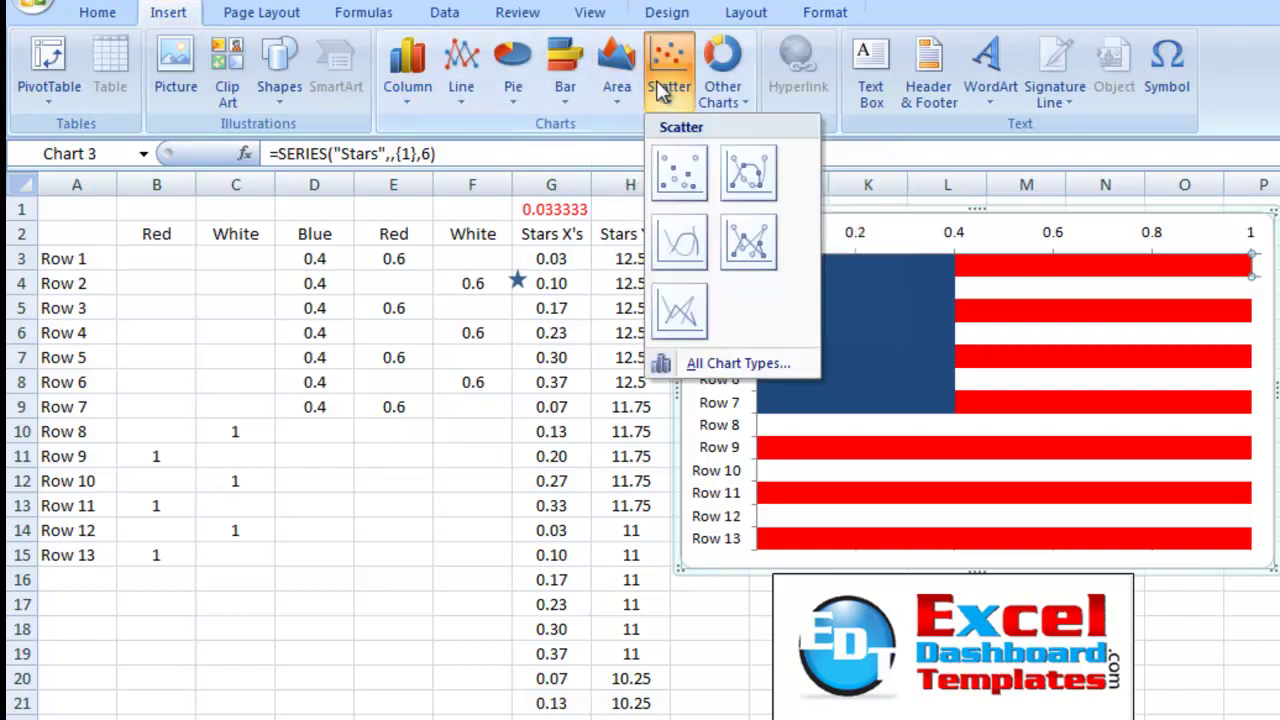
{"action": "left_click", "coordinate": [681, 177]}
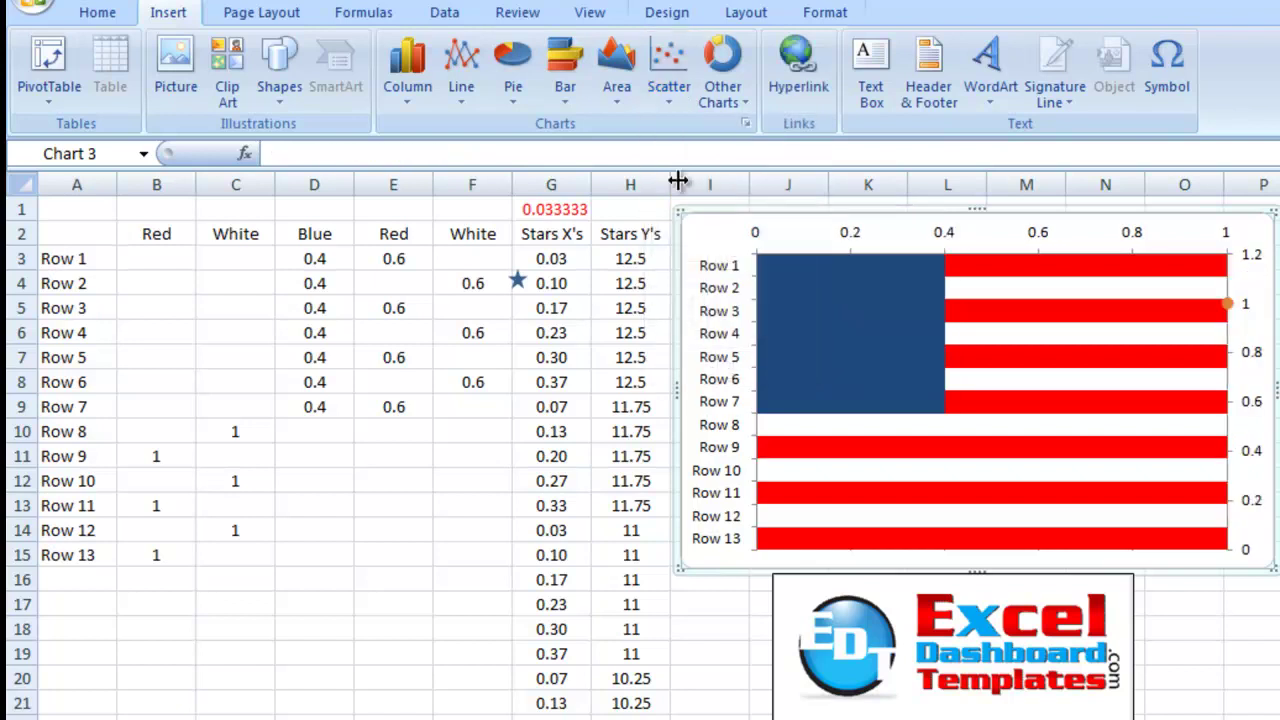
{"action": "left_click", "coordinate": [1228, 303]}
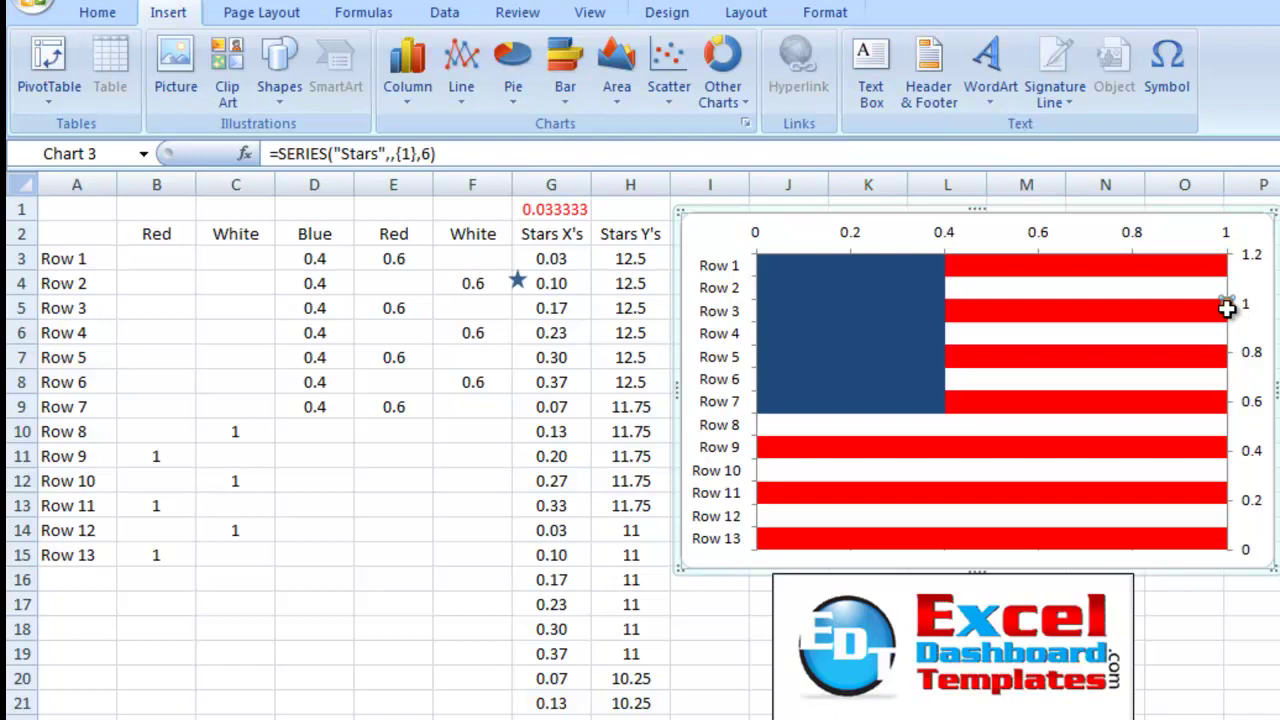
{"action": "left_click", "coordinate": [1227, 309]}
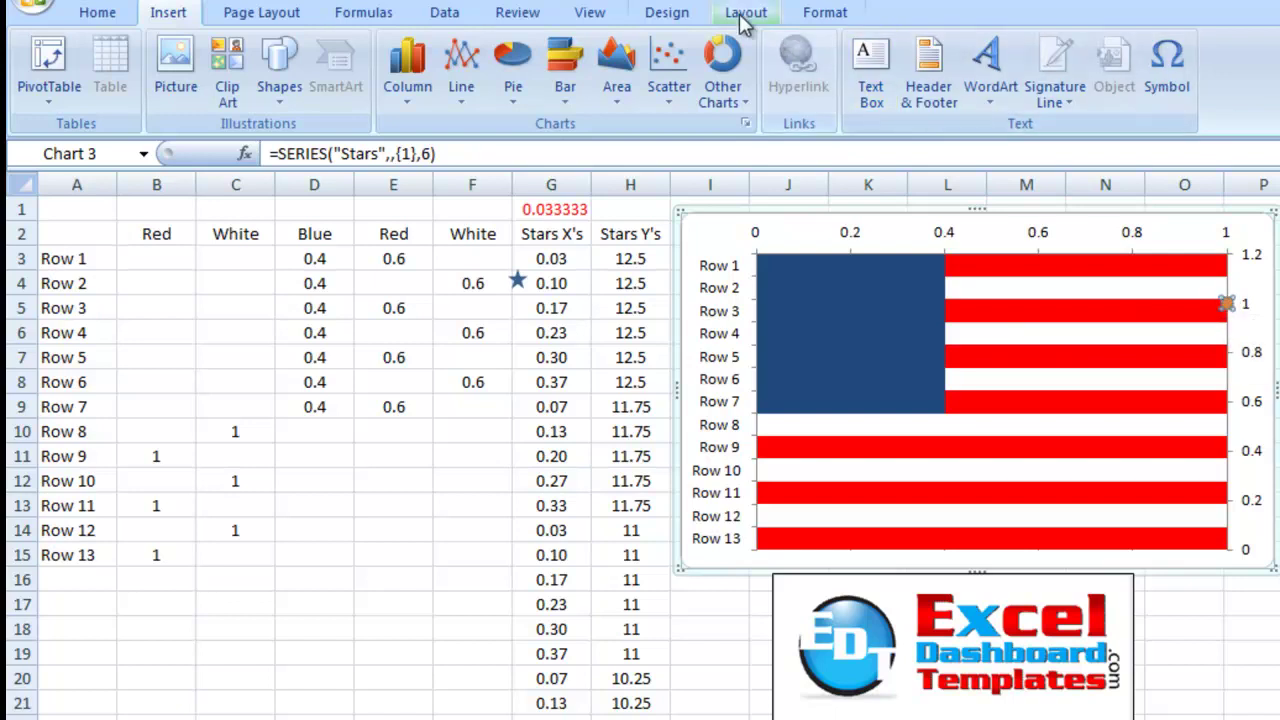
- Edit the Stars series and set its X values to G3:G52
{"action": "left_click", "coordinate": [677, 15]}
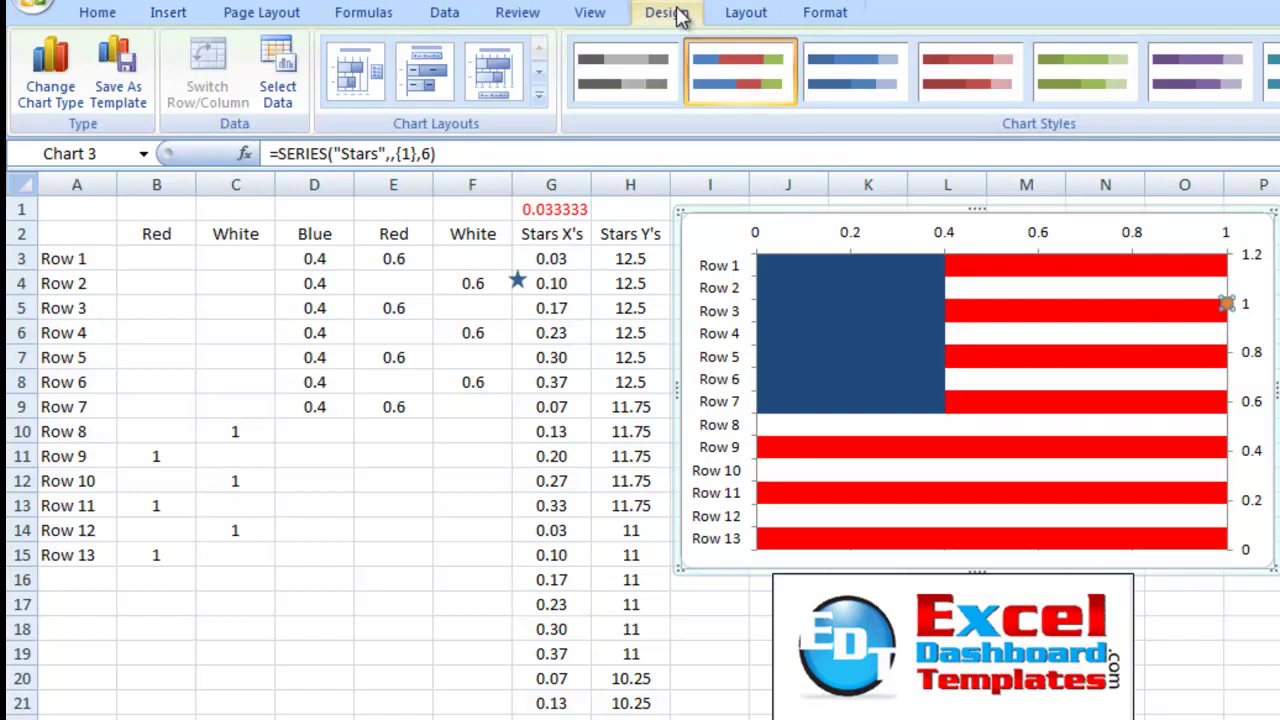
{"action": "left_click", "coordinate": [278, 95]}
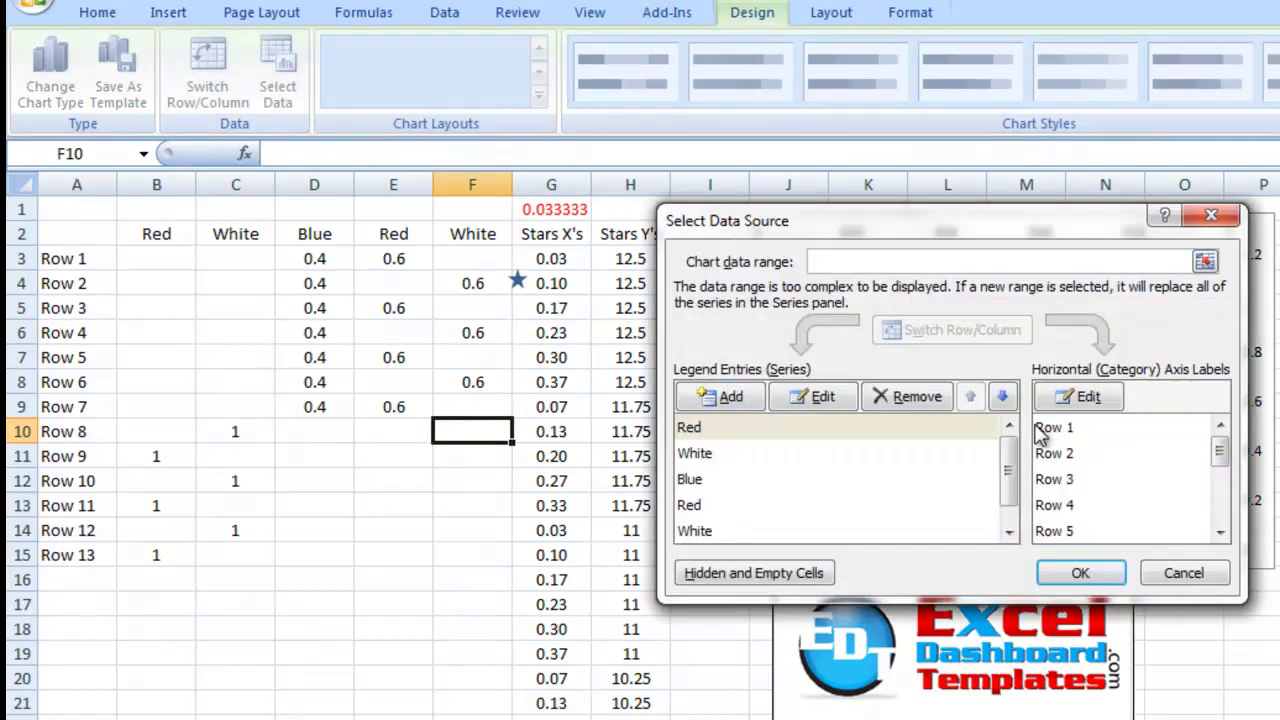
{"action": "left_click_drag", "start_coordinate": [1007, 471], "coordinate": [1007, 492]}
{"action": "left_click", "coordinate": [843, 531]}
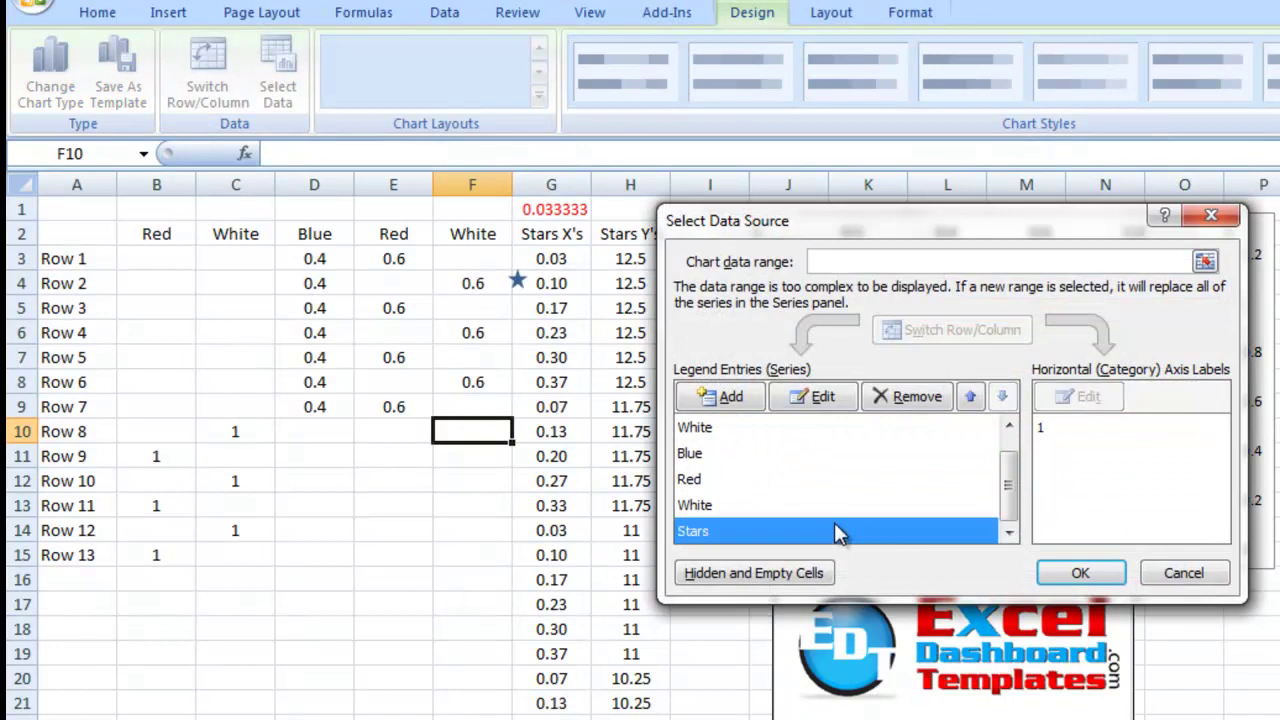
{"action": "left_click", "coordinate": [805, 398]}
{"action": "left_click", "coordinate": [808, 410]}
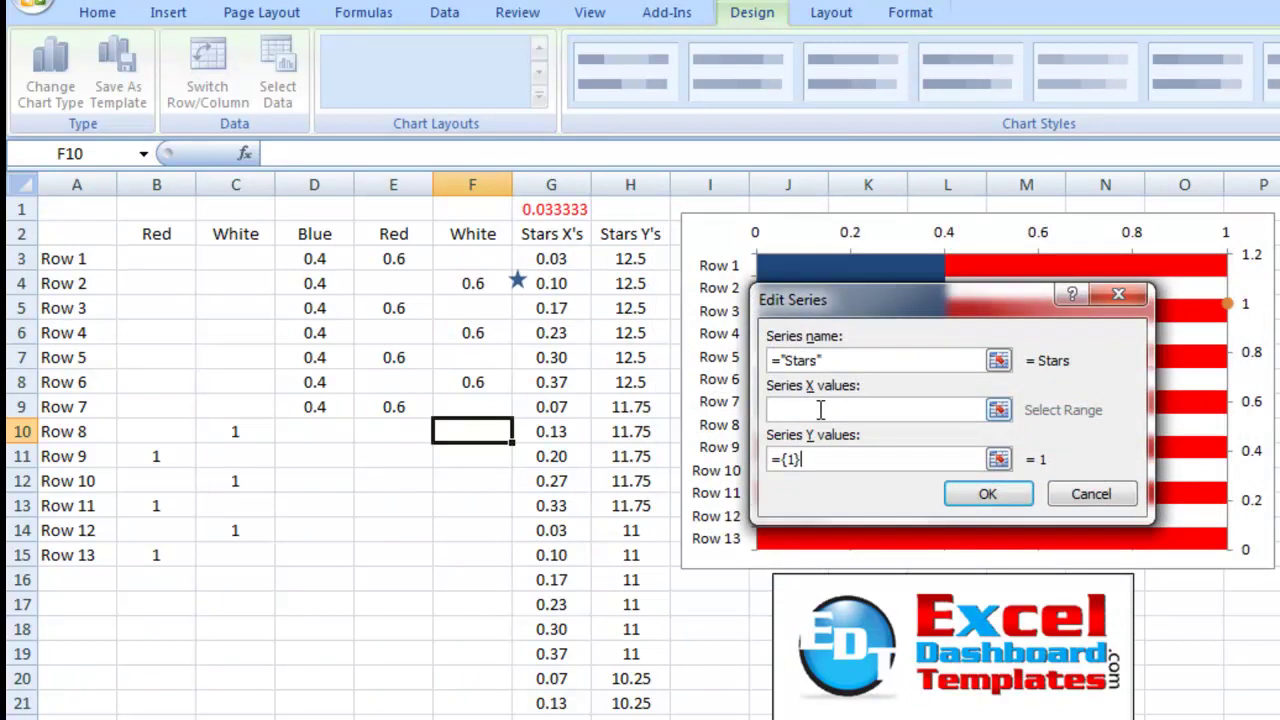
{"action": "left_click", "coordinate": [820, 410]}
{"action": "left_click", "coordinate": [548, 258]}
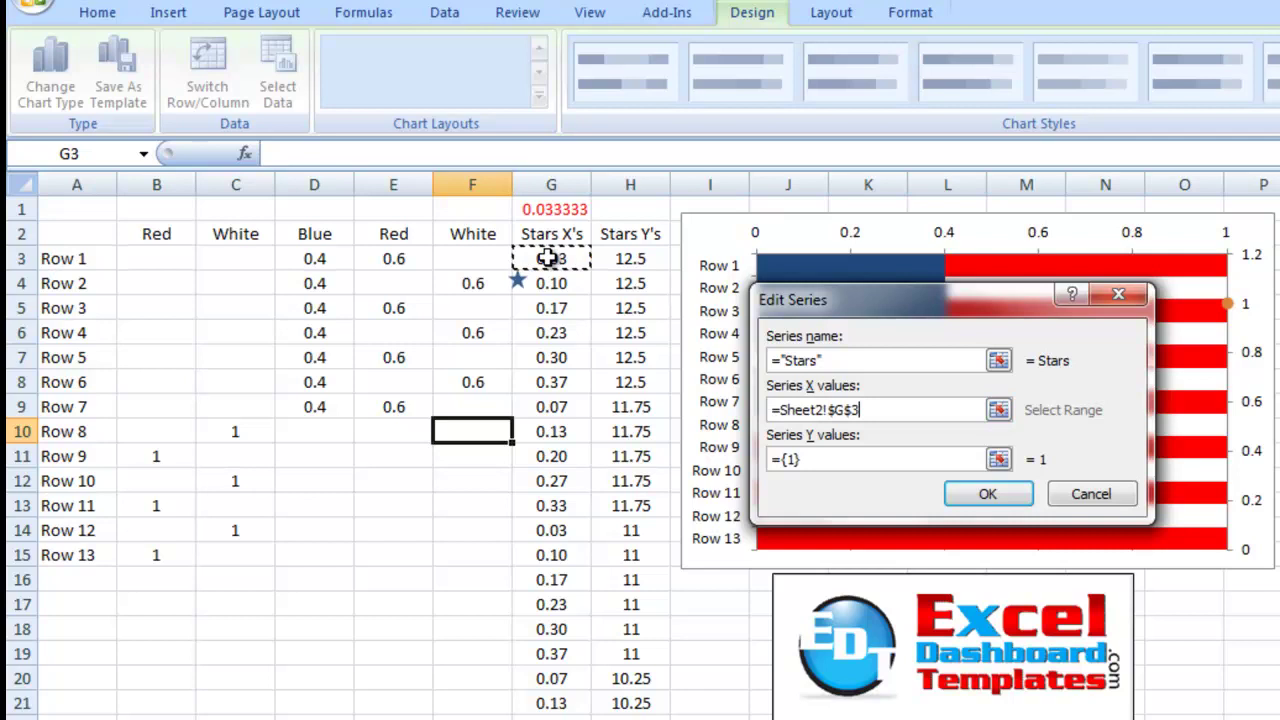
{"action": "key", "text": "ctrl+shift+Down"}
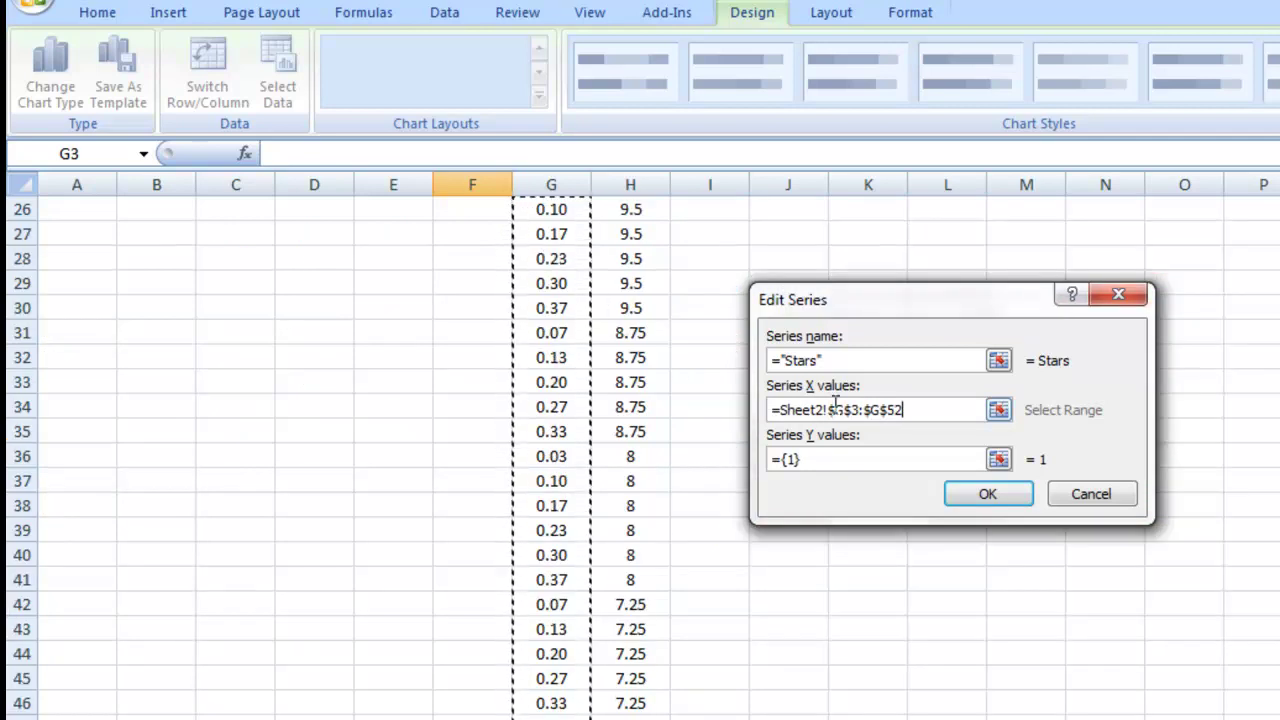
- Set the Stars series Y values to H3:H52 and apply the changes
{"action": "left_click", "coordinate": [829, 457]}
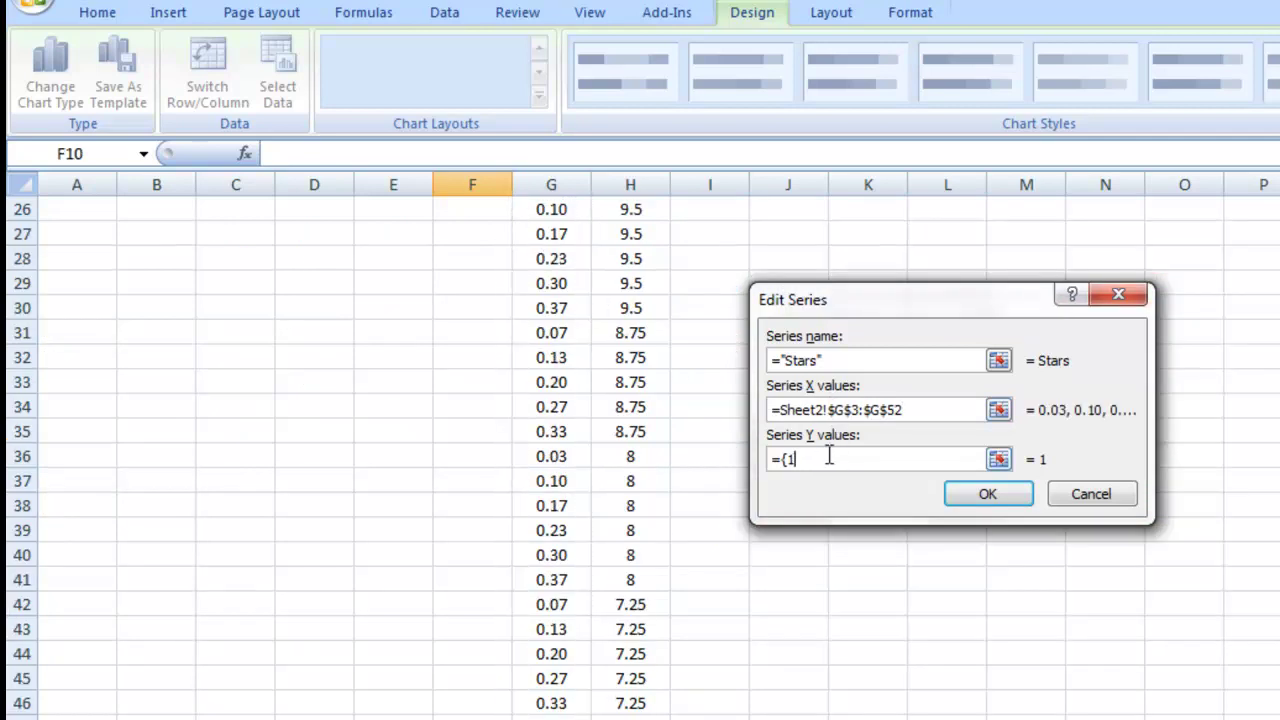
{"action": "left_click", "coordinate": [622, 407]}
{"action": "key", "text": "ctrl+Up"}
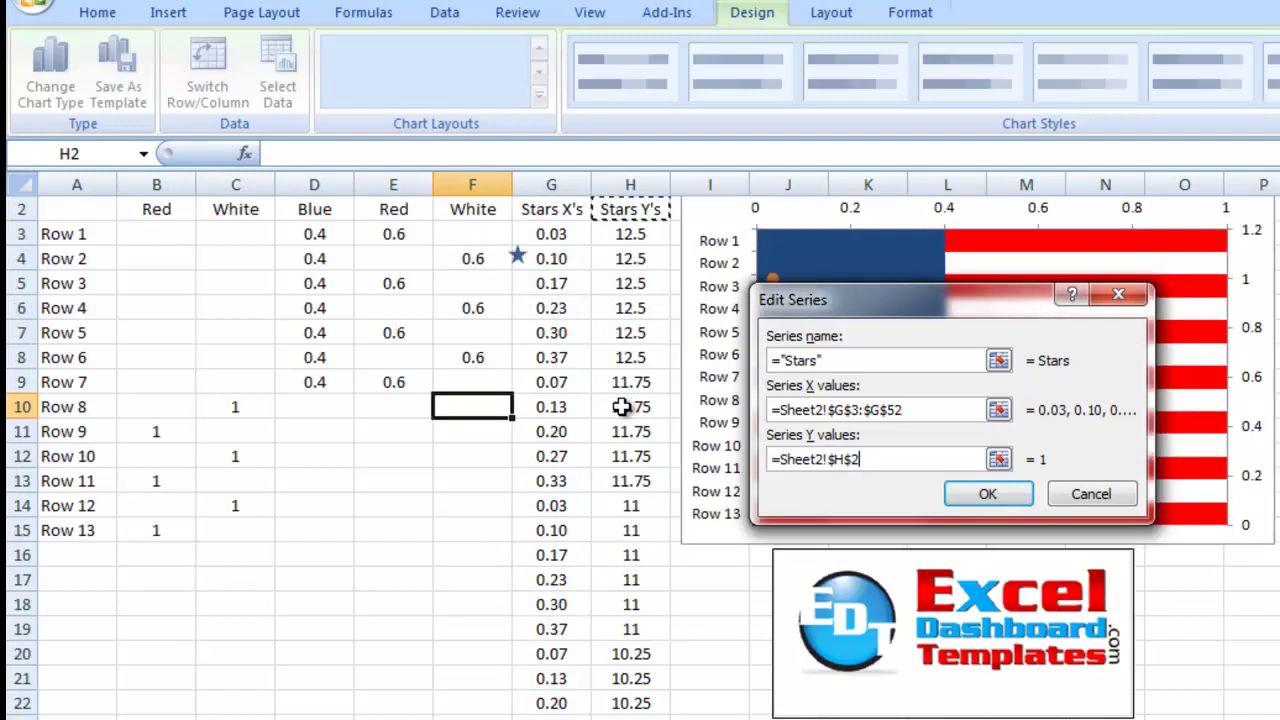
{"action": "key", "text": "Up"}
{"action": "key", "text": "ctrl+shift+Down"}
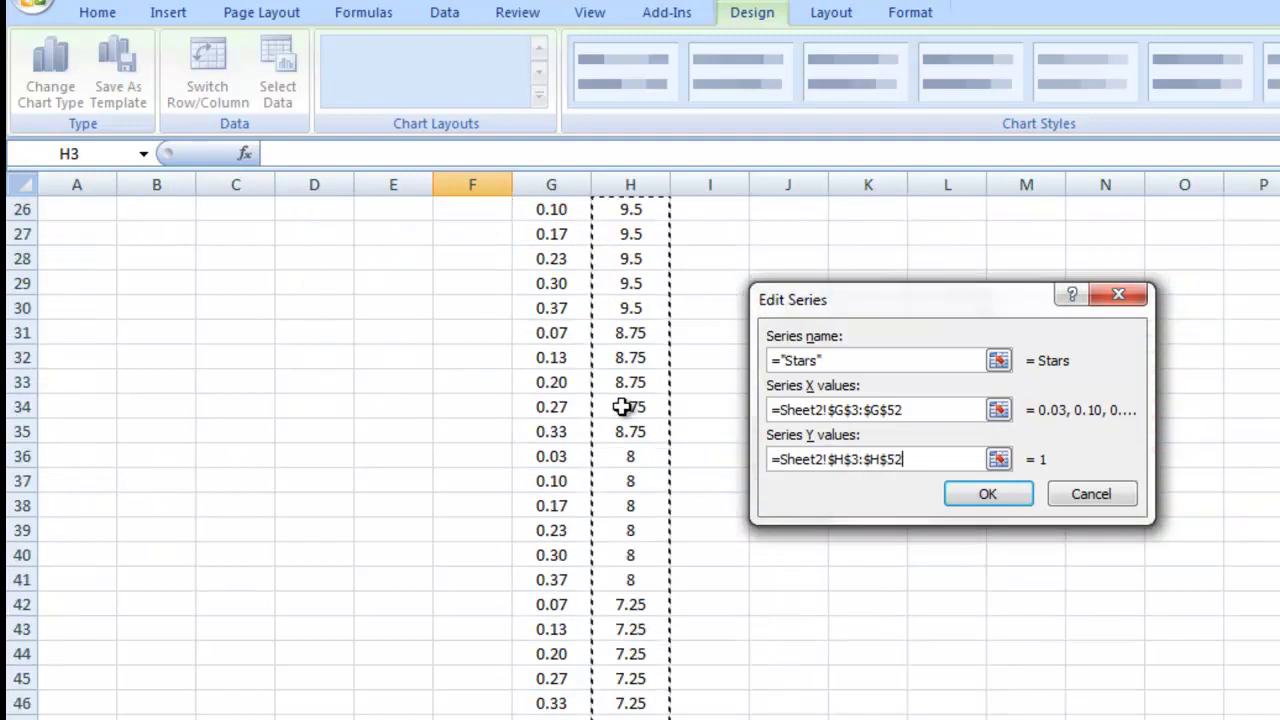
{"action": "left_click", "coordinate": [1020, 503]}
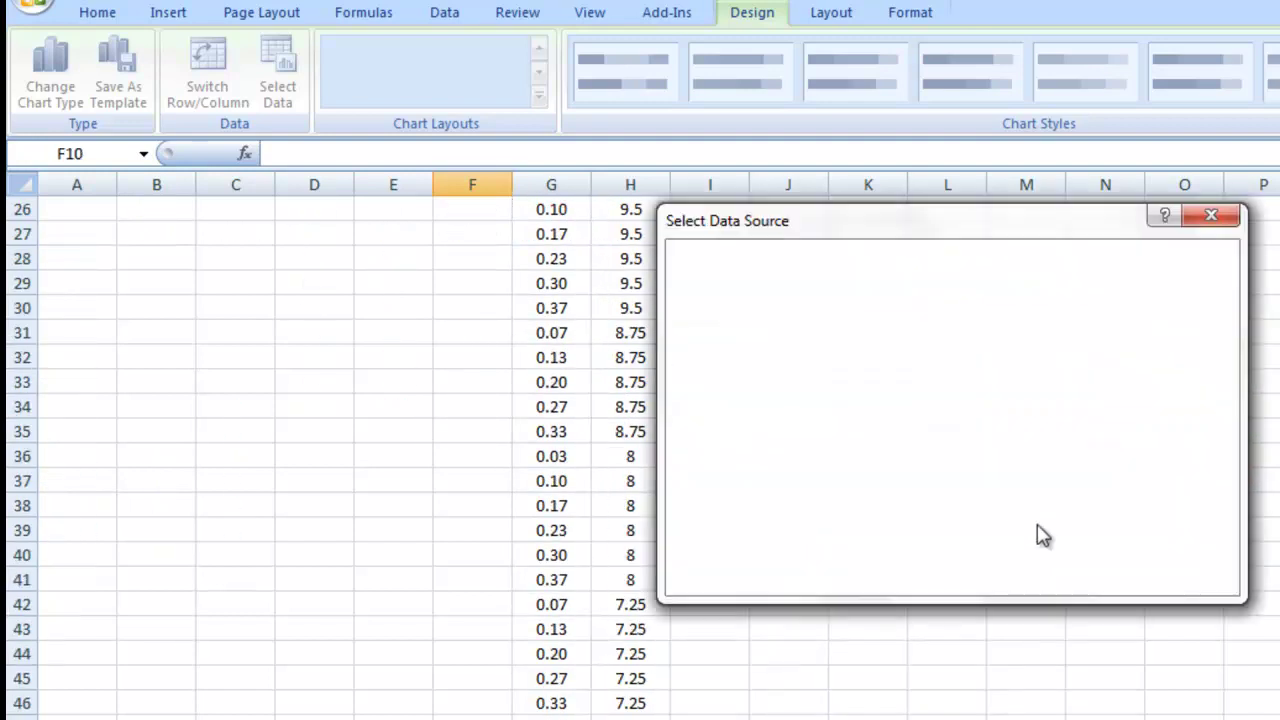
{"action": "left_click", "coordinate": [1084, 573]}
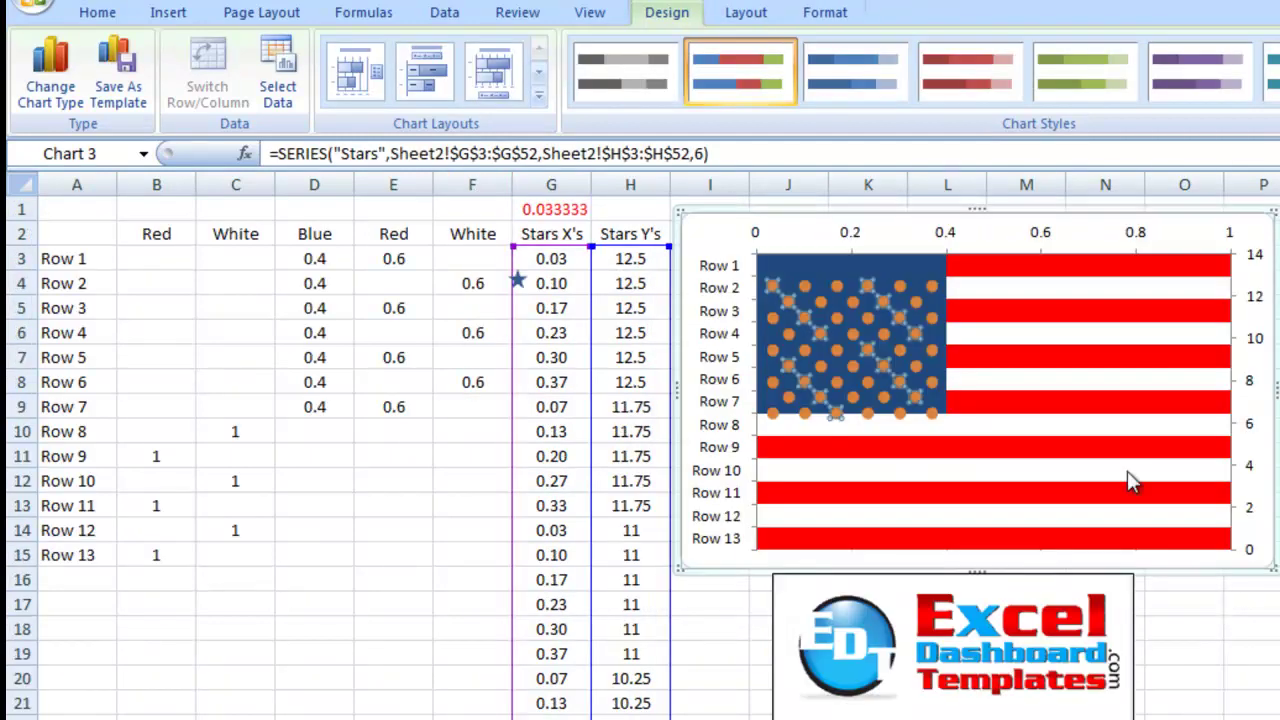
{"action": "key", "text": "Escape"}
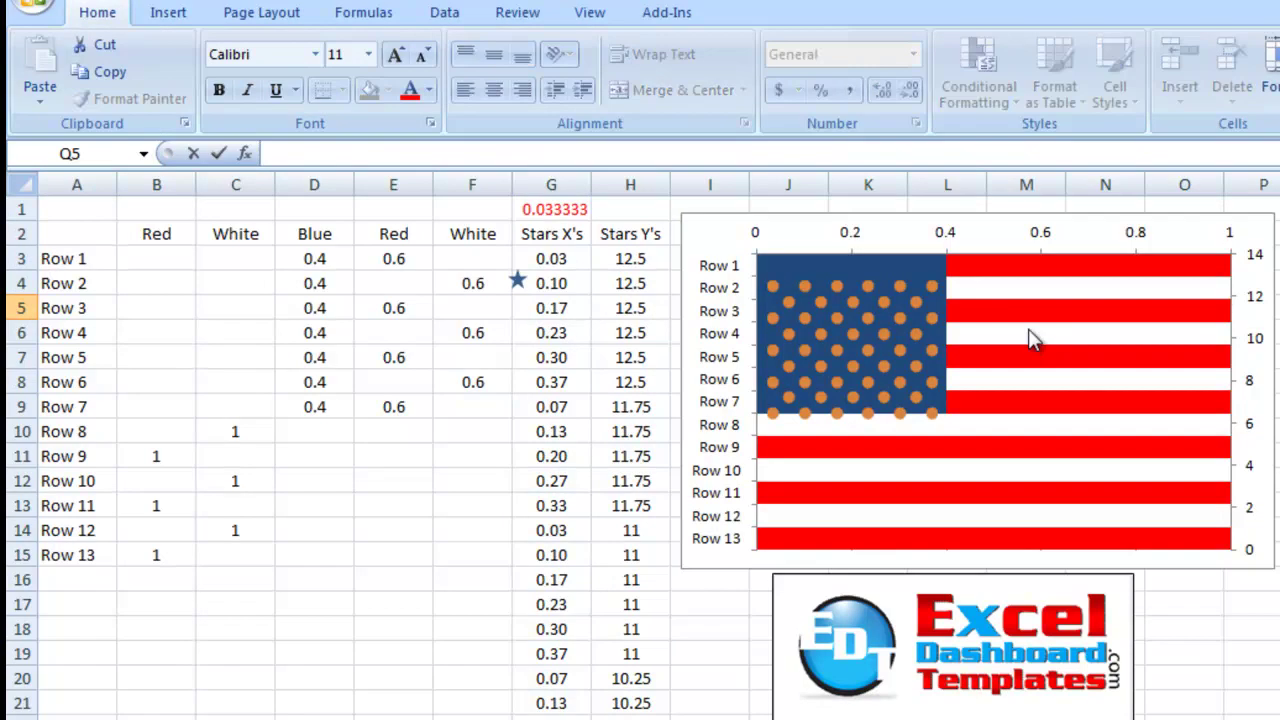
{"action": "left_click", "coordinate": [773, 291]}
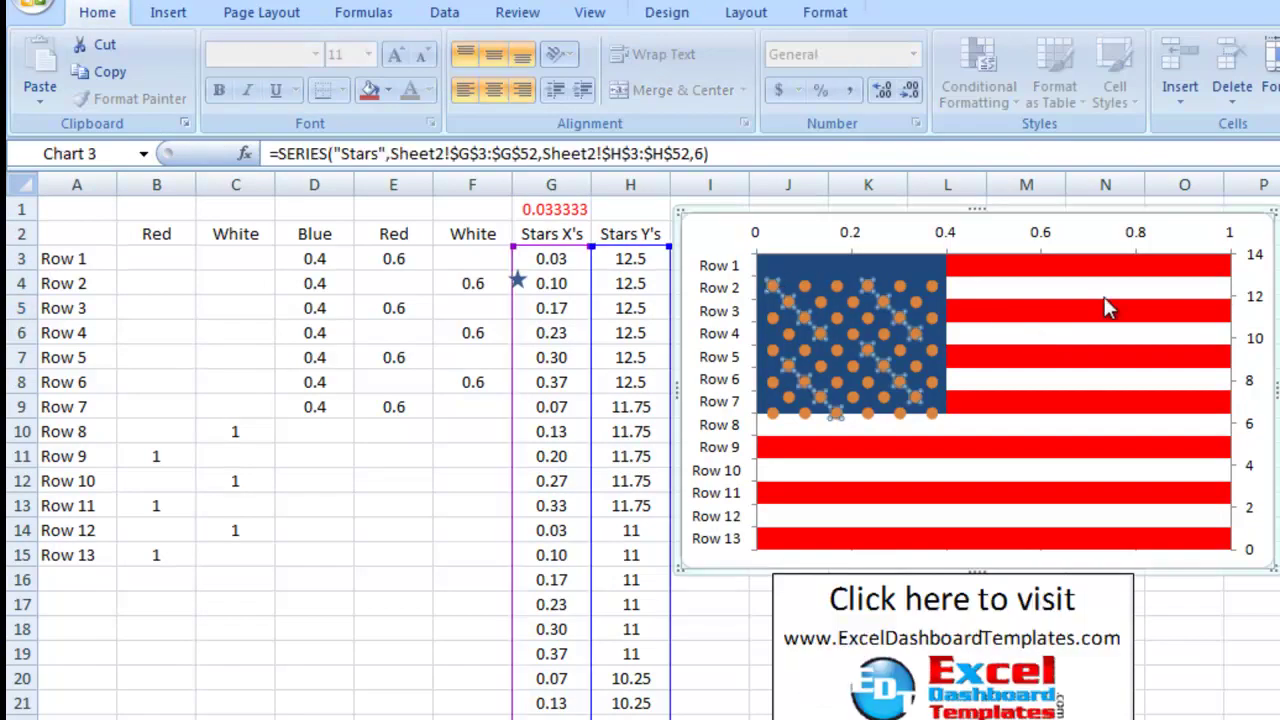
{"action": "left_click", "coordinate": [738, 360]}
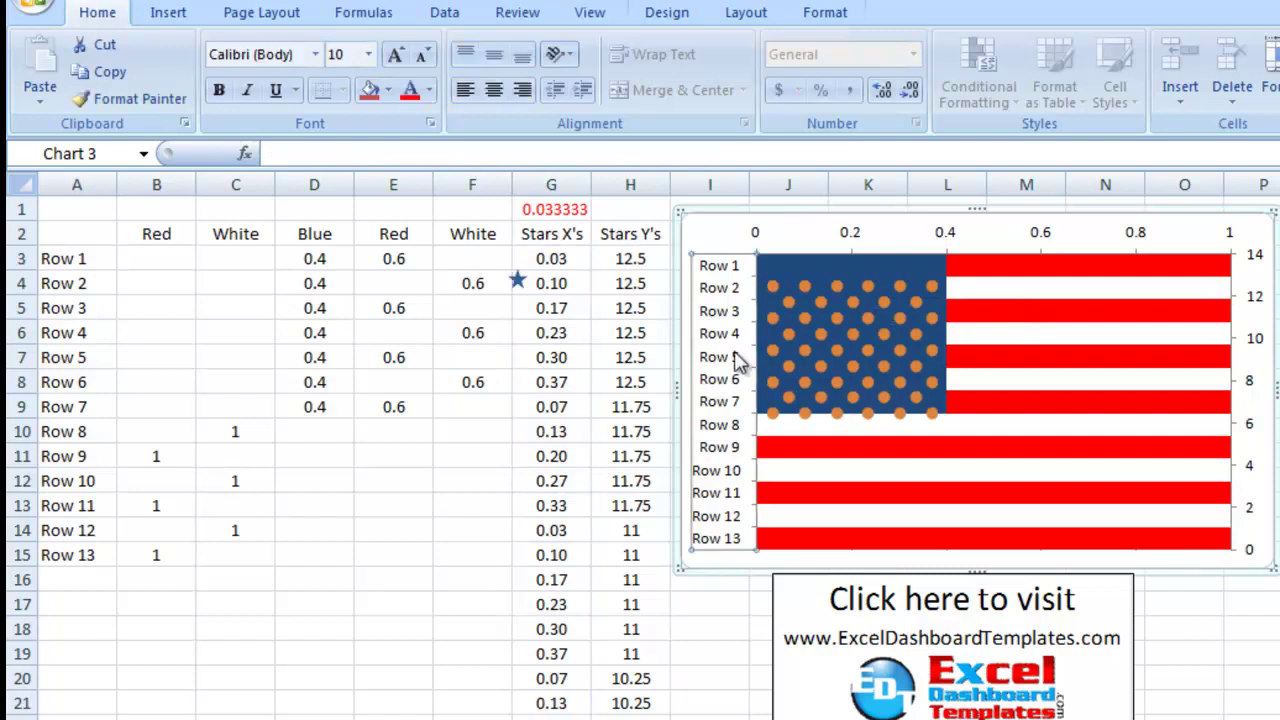
- Fix the secondary vertical axis at minimum 0 and maximum 13
{"action": "right_click", "coordinate": [1258, 272]}
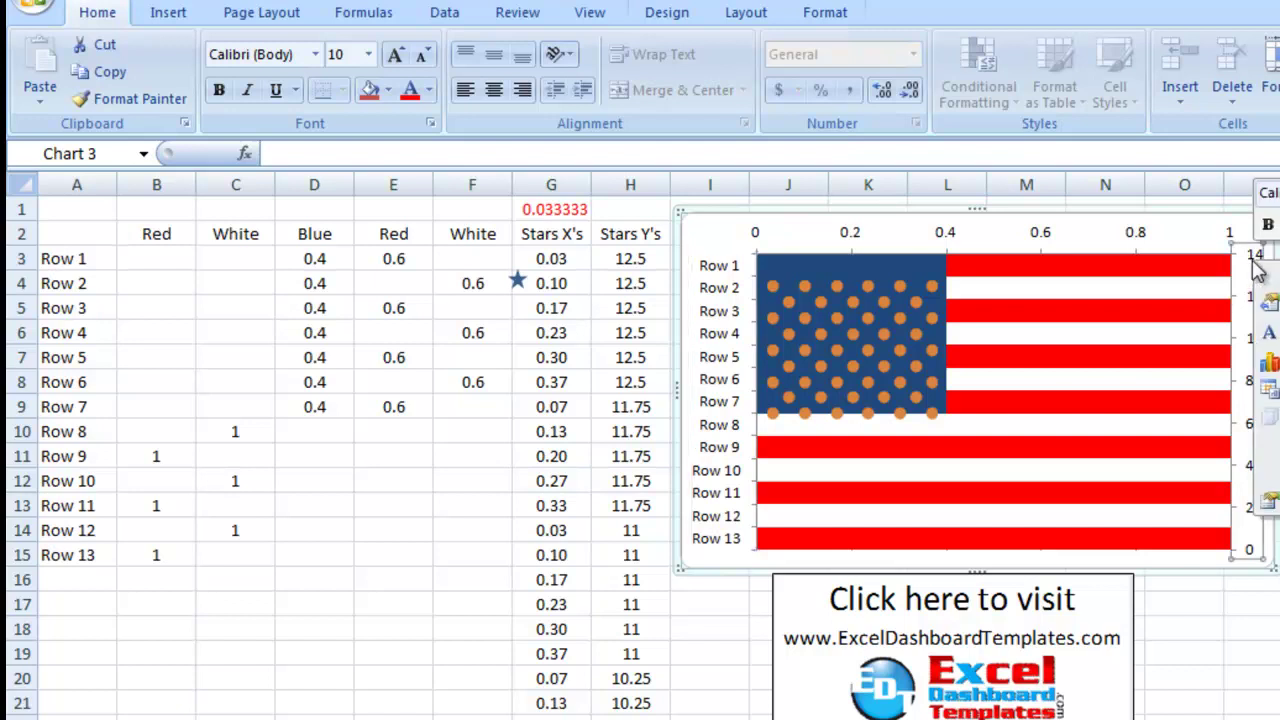
{"action": "left_click", "coordinate": [1268, 506]}
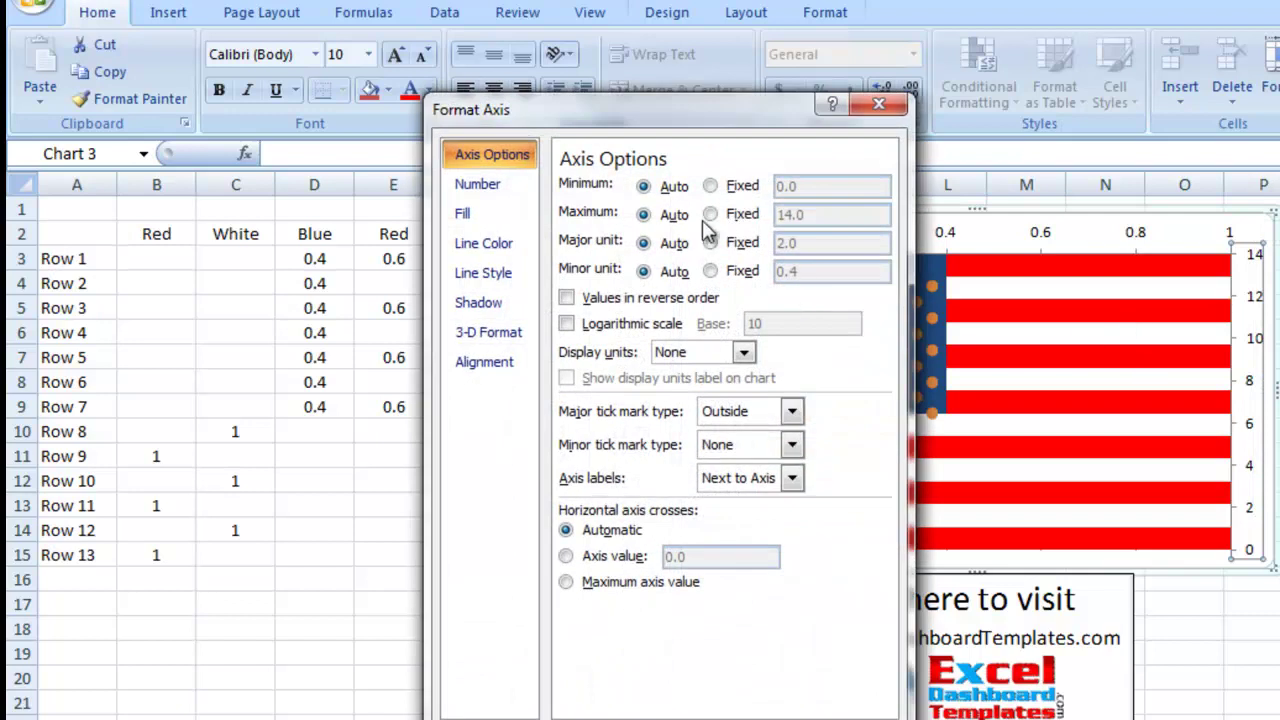
{"action": "left_click", "coordinate": [730, 213]}
{"action": "left_click", "coordinate": [754, 186]}
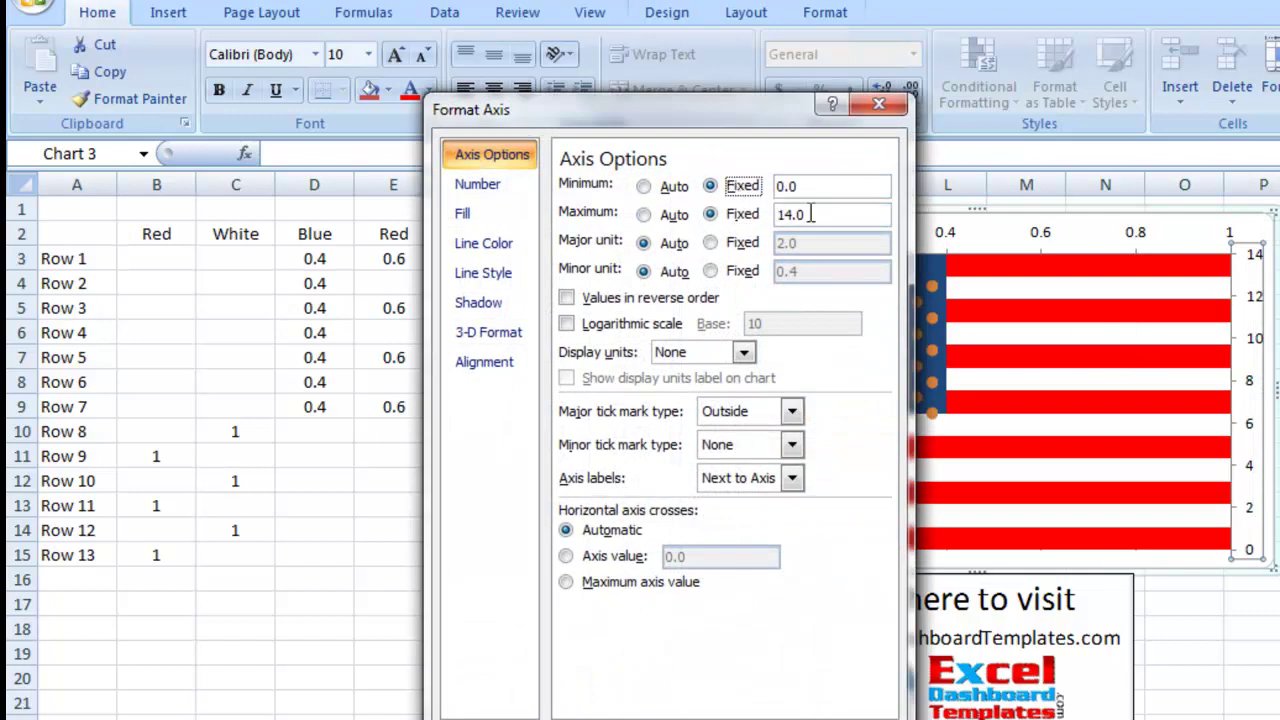
{"action": "left_click", "coordinate": [737, 218]}
{"action": "key", "text": "Return"}
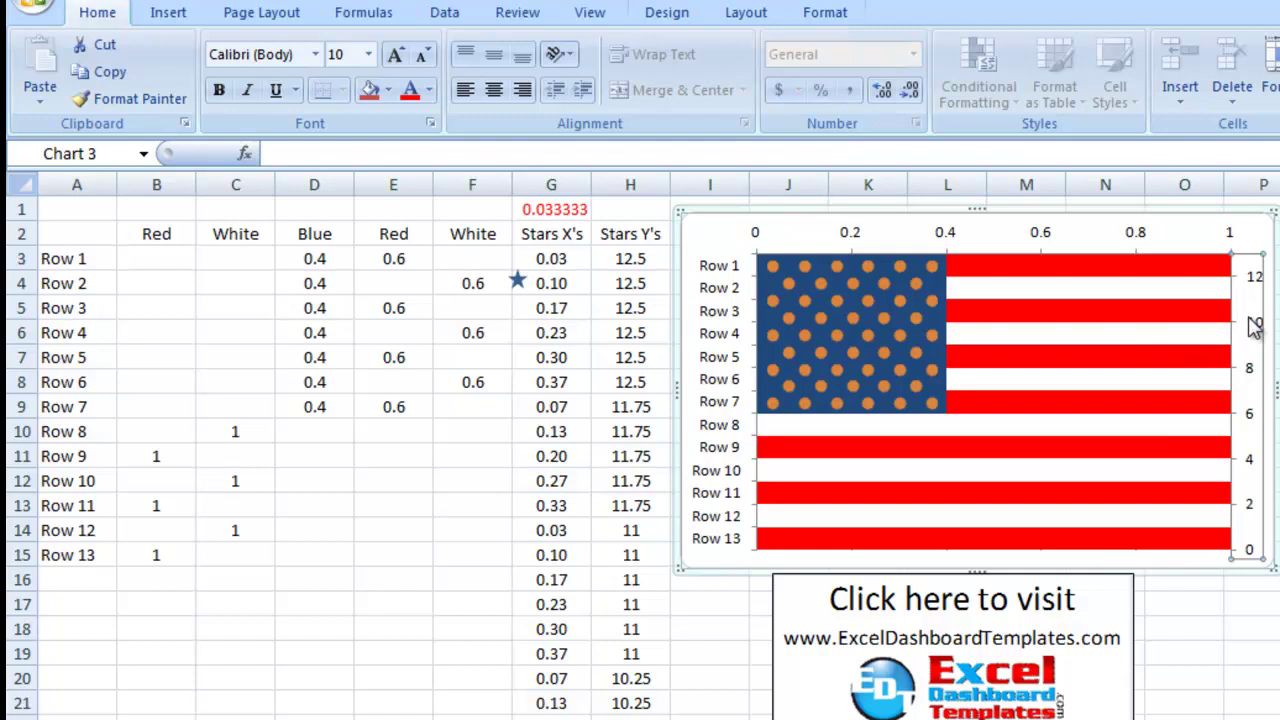
- Delete the right value axis, top horizontal axis and Row label axis
{"action": "key", "text": "Delete"}
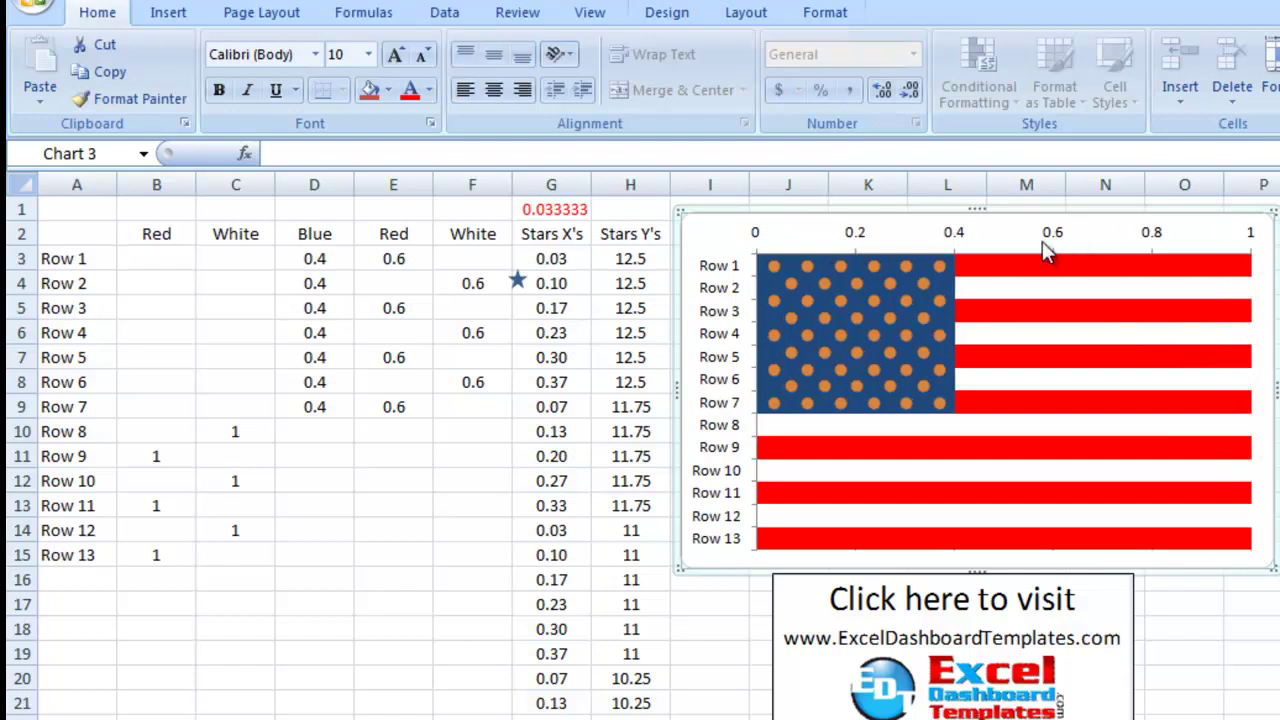
{"action": "left_click", "coordinate": [1045, 248]}
{"action": "key", "text": "Delete"}
{"action": "left_click", "coordinate": [726, 272]}
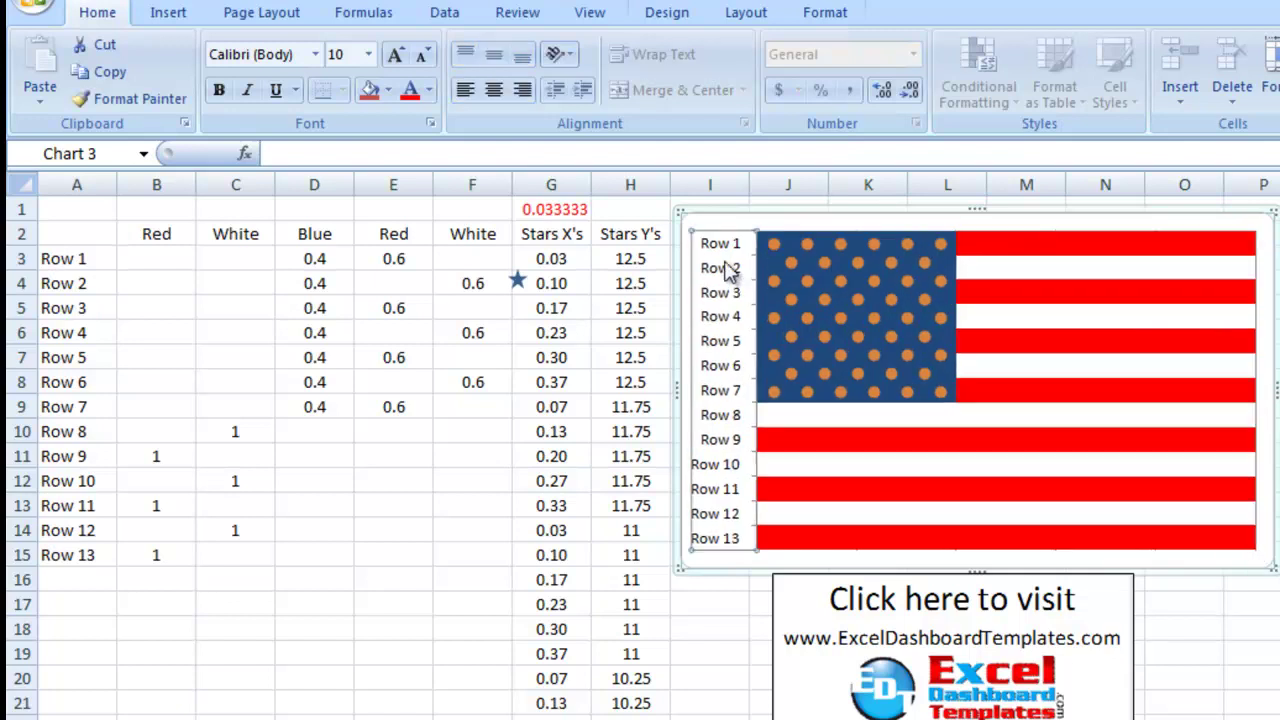
{"action": "key", "text": "Delete"}
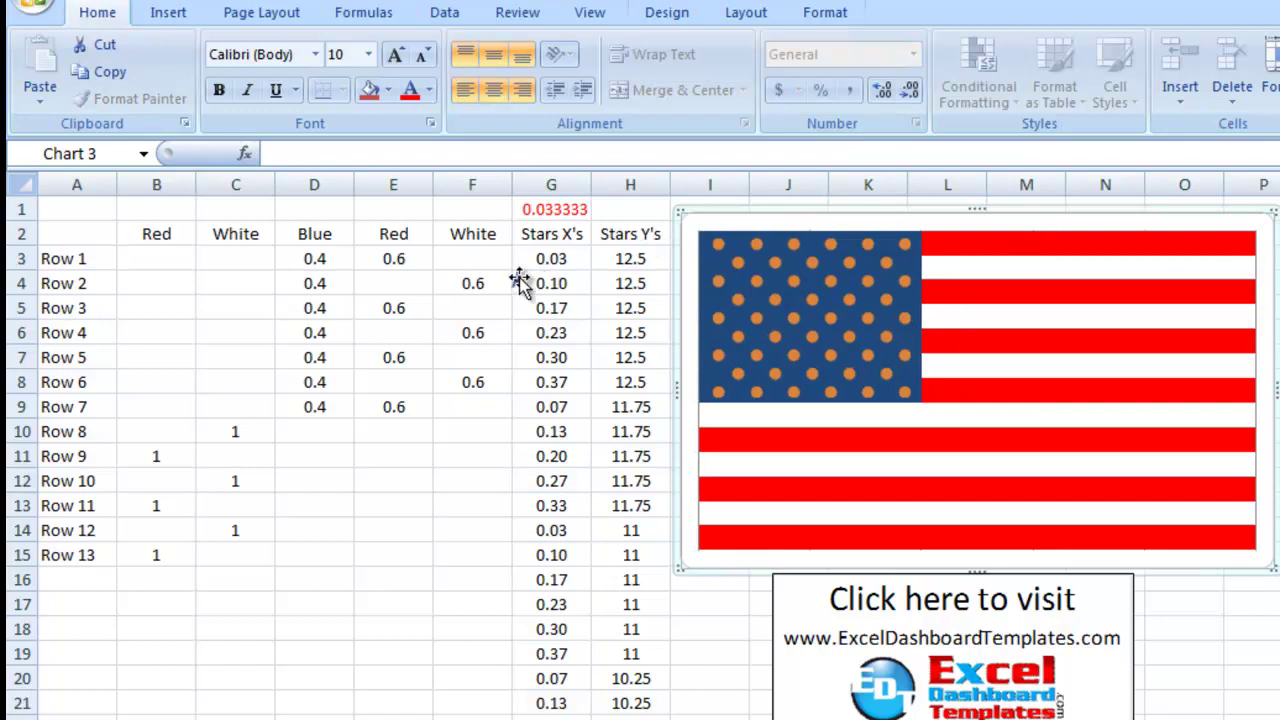
- Give the five-point star shape near G4 a white outline and white fill
{"action": "left_click", "coordinate": [520, 282]}
{"action": "left_click", "coordinate": [576, 331]}
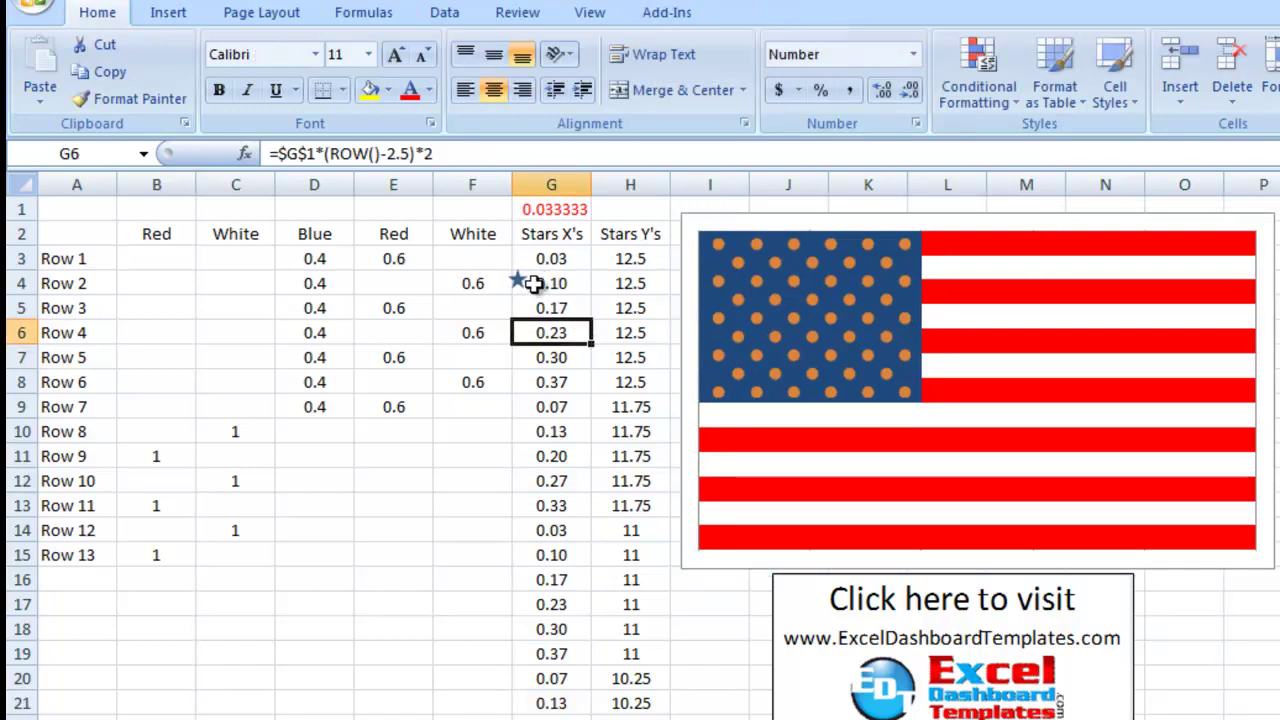
{"action": "left_click", "coordinate": [517, 281]}
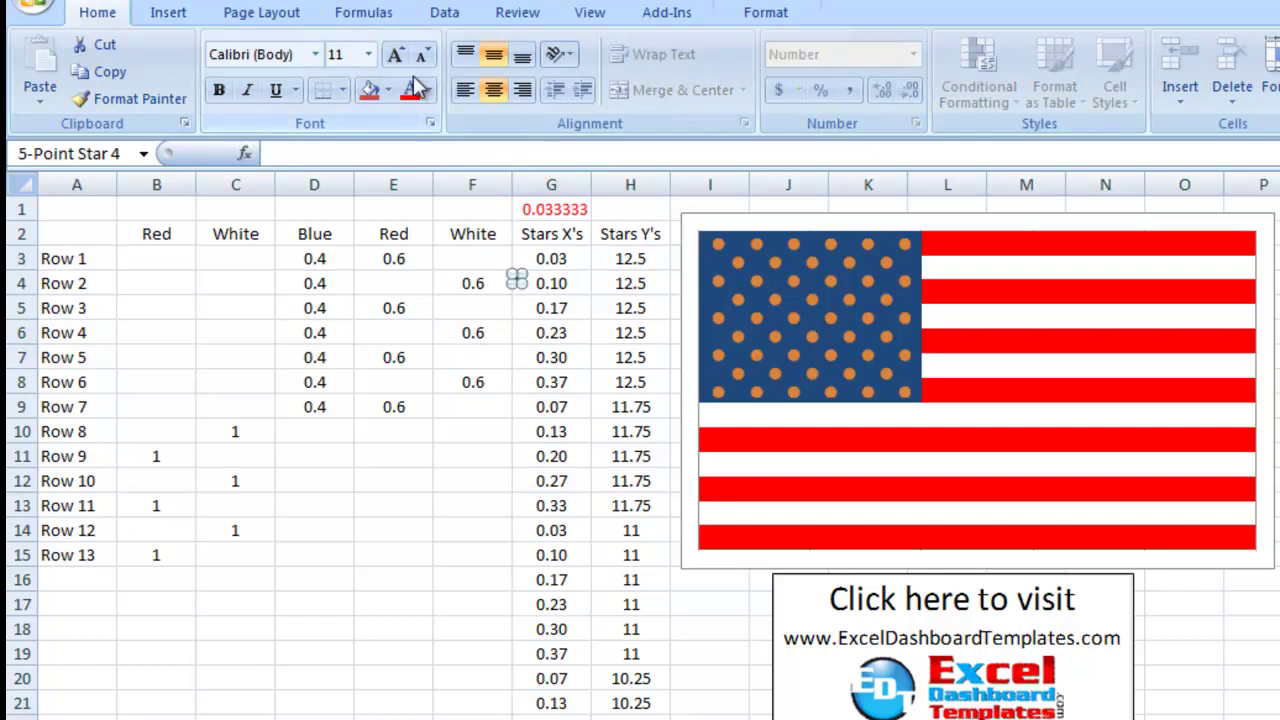
{"action": "left_click", "coordinate": [760, 20]}
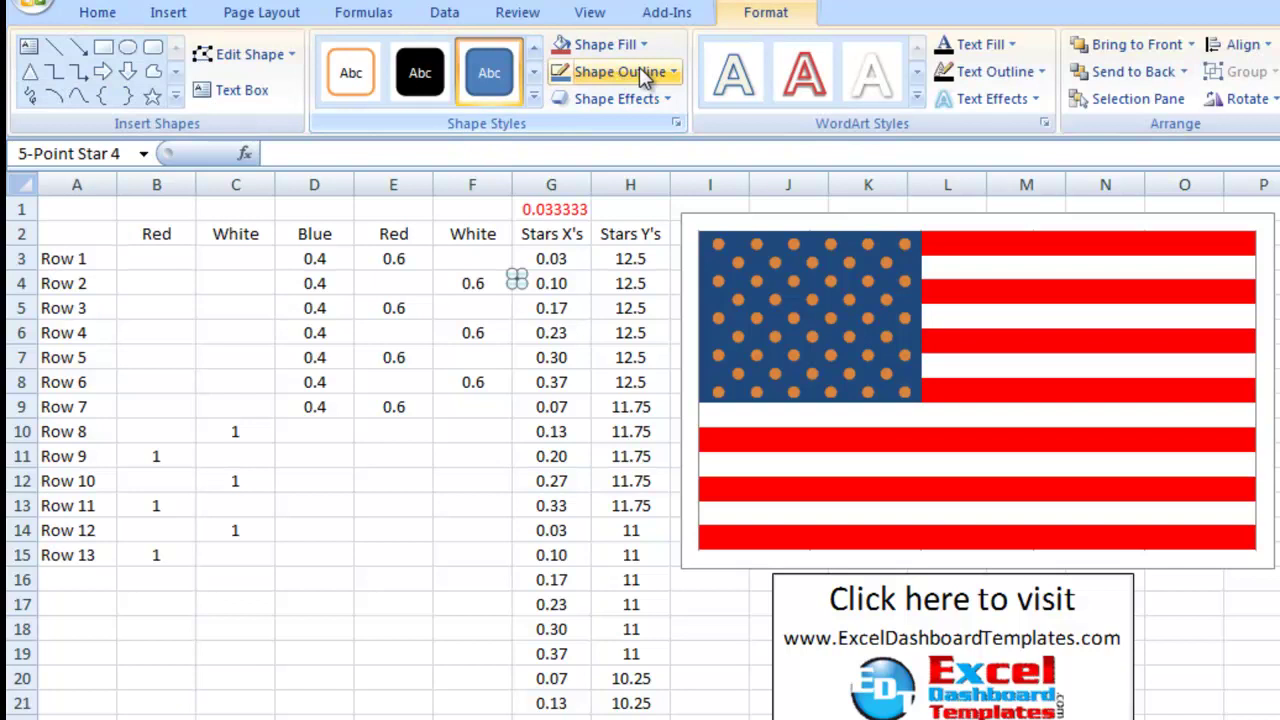
{"action": "left_click", "coordinate": [670, 73]}
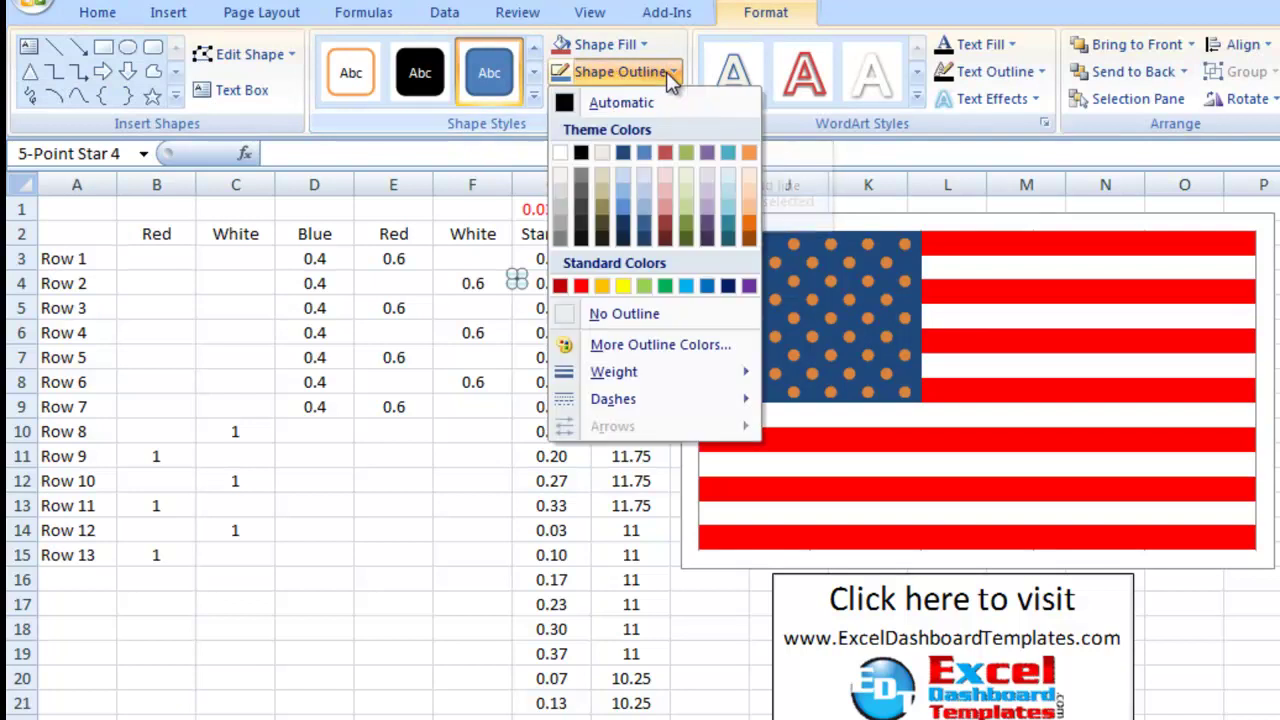
{"action": "left_click", "coordinate": [561, 153]}
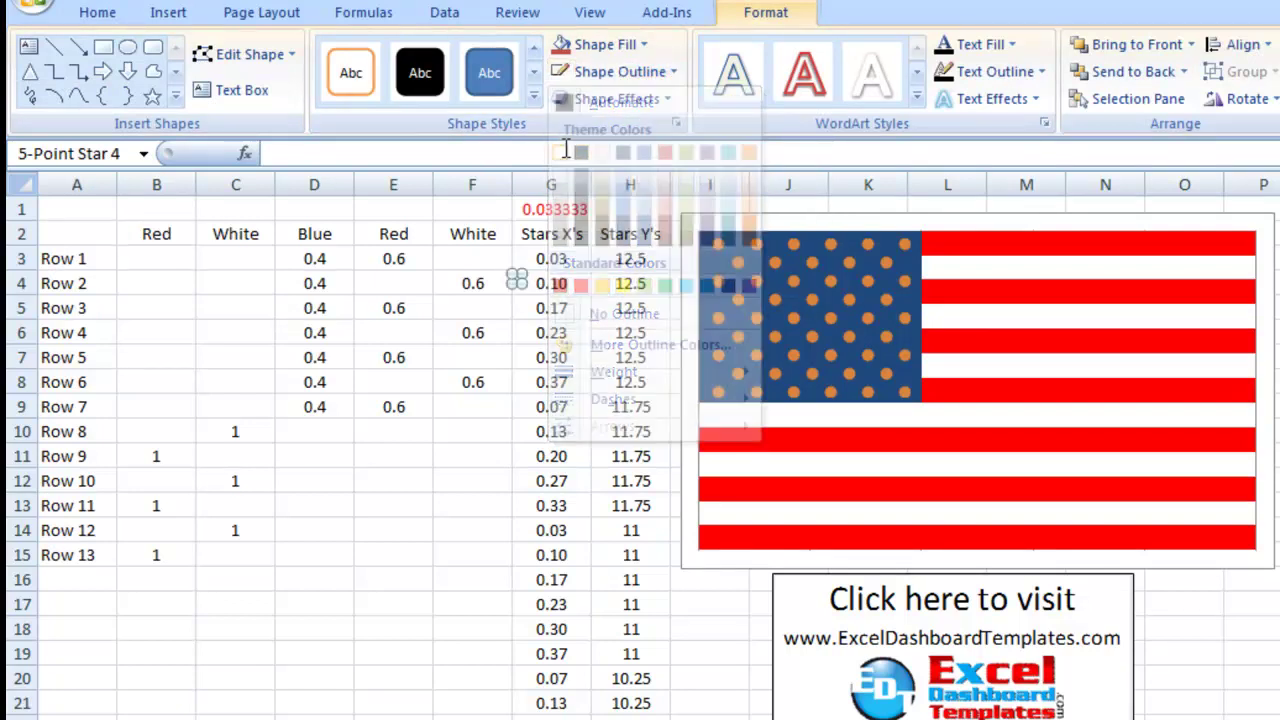
{"action": "left_click", "coordinate": [643, 43]}
{"action": "left_click", "coordinate": [561, 126]}
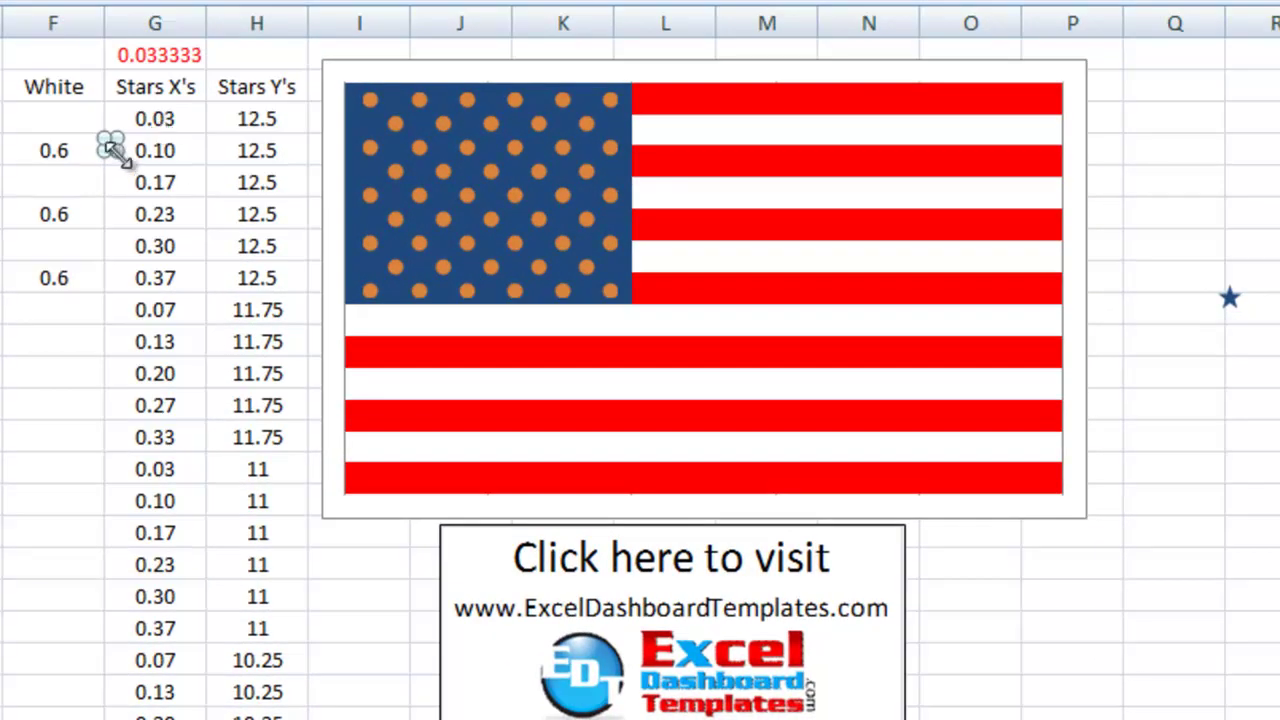
- Paste the white star shape as the Stars series markers in the blue canton
{"action": "left_click", "coordinate": [125, 181]}
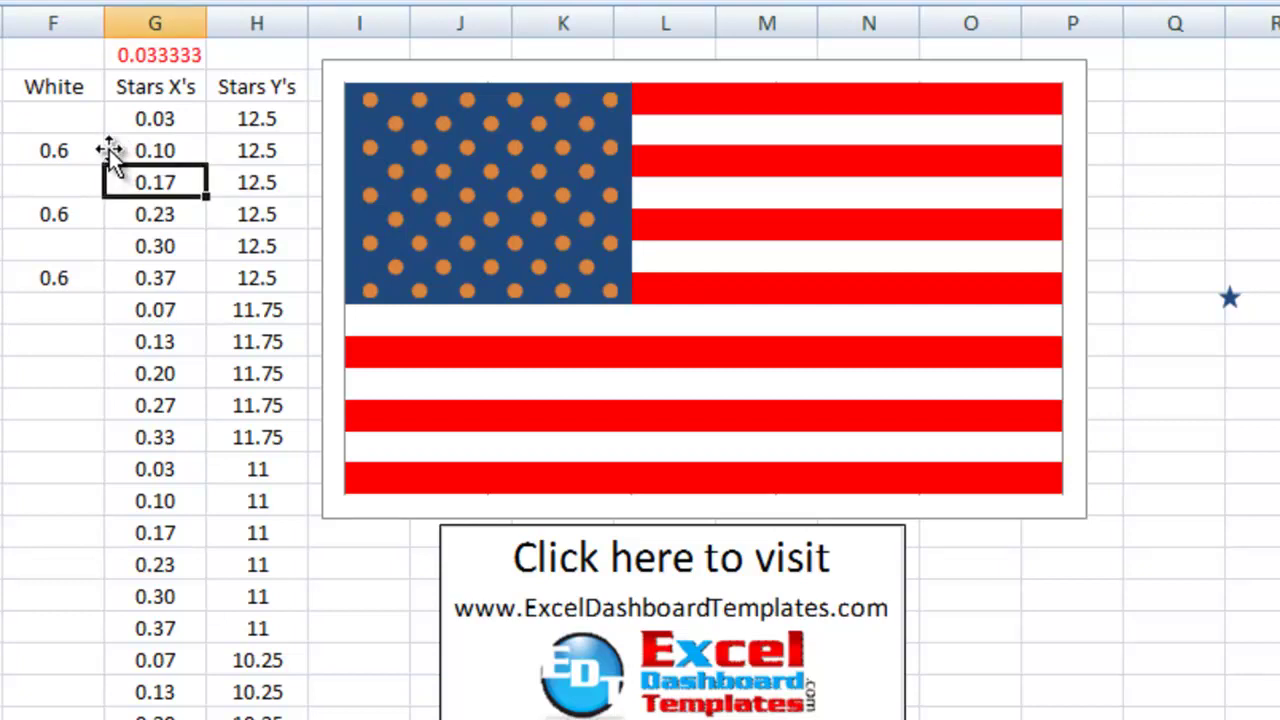
{"action": "left_click", "coordinate": [108, 146]}
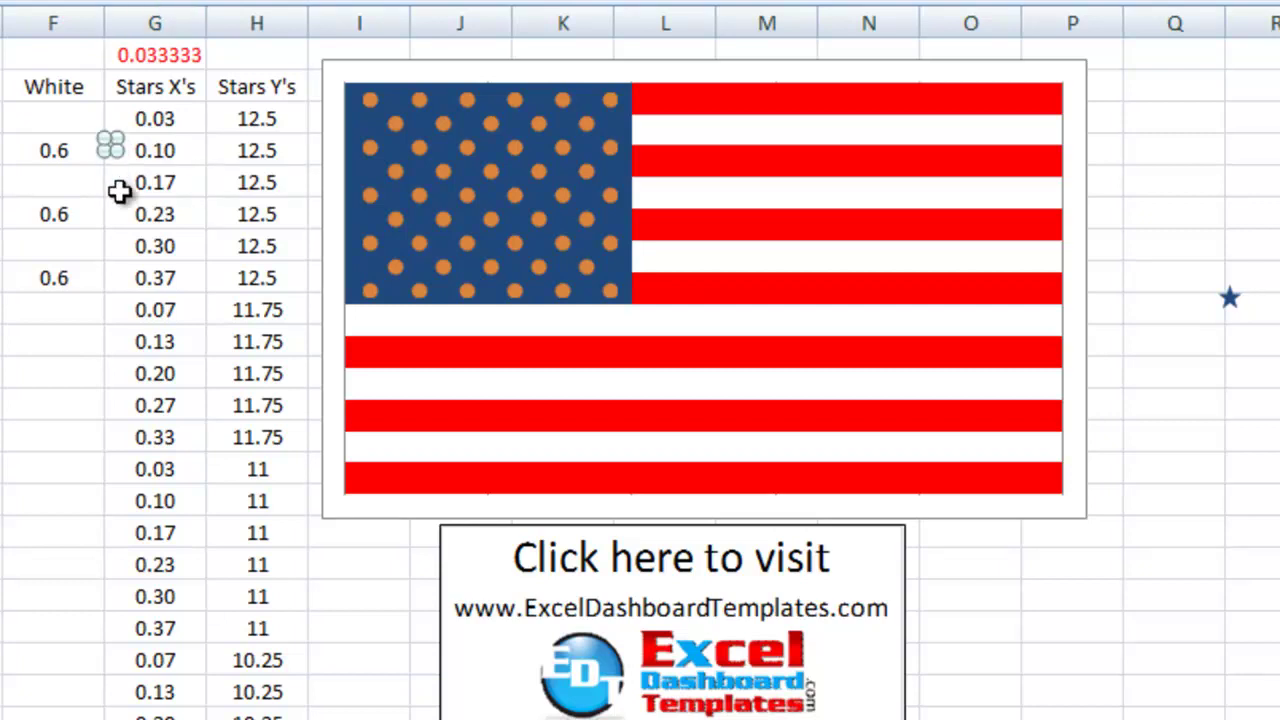
{"action": "left_click", "coordinate": [419, 110]}
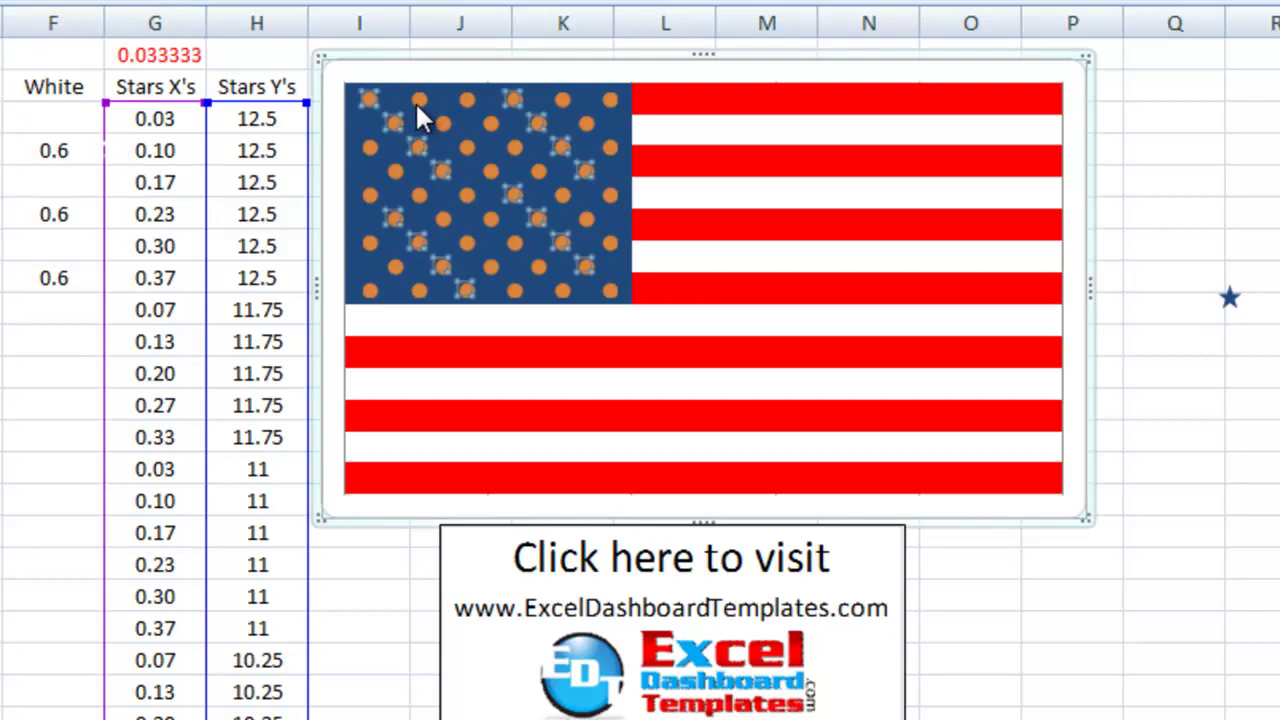
{"action": "left_click", "coordinate": [650, 180]}
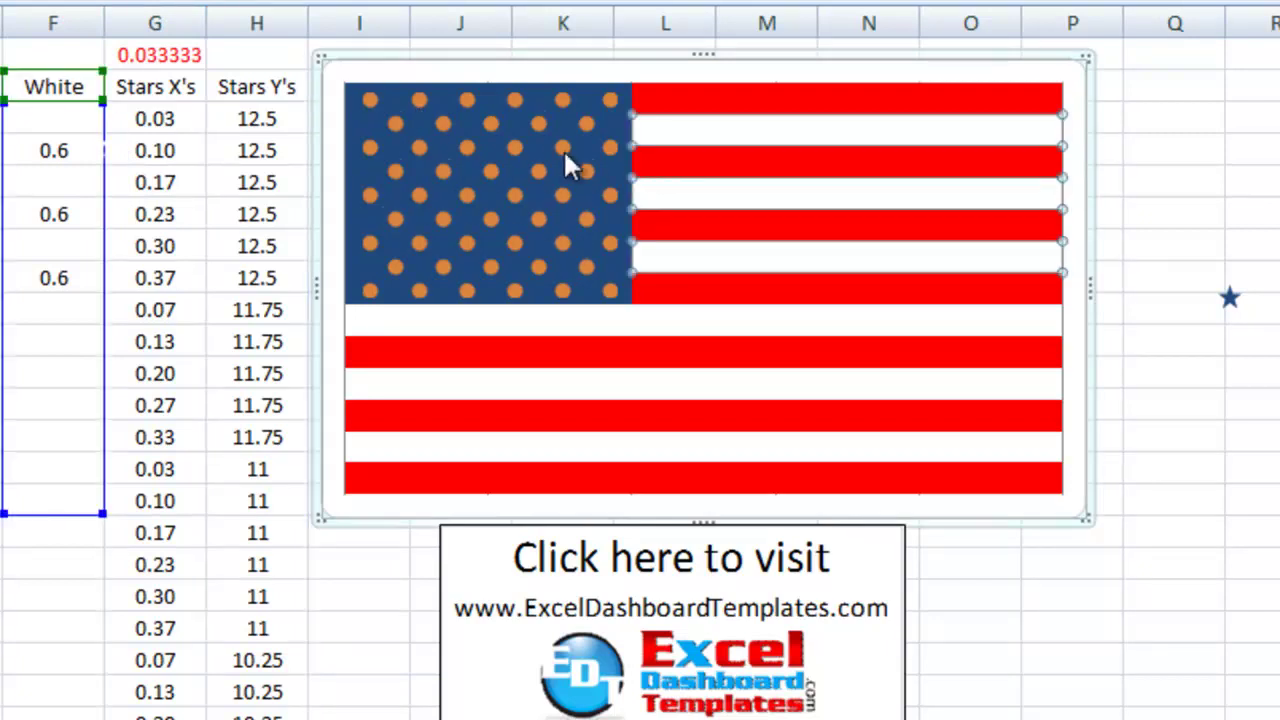
{"action": "left_click", "coordinate": [491, 120]}
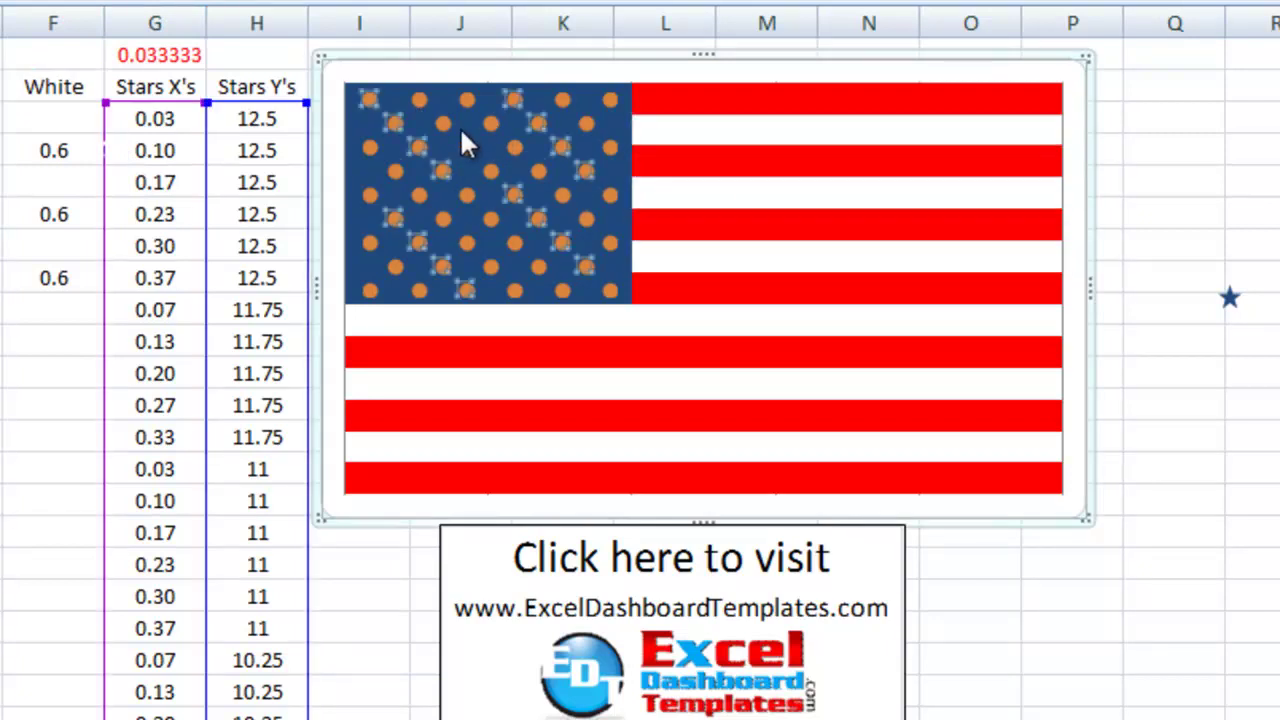
{"action": "key", "text": "ctrl+v"}
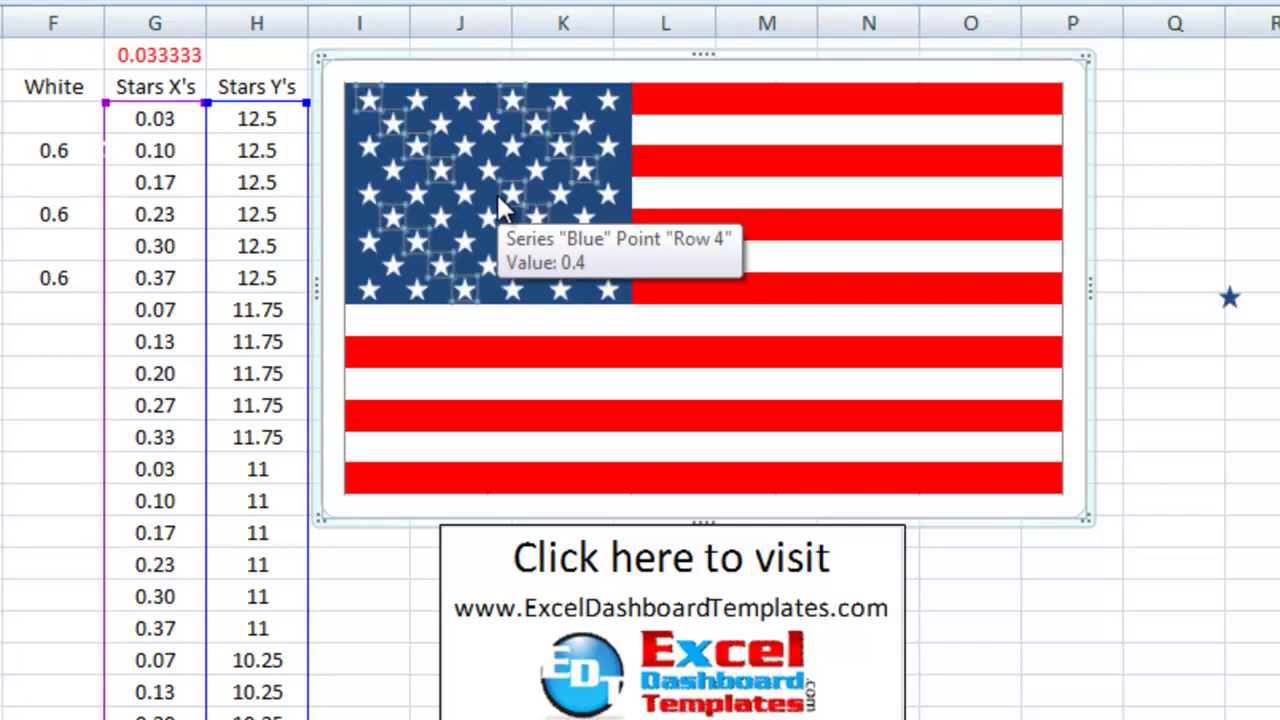
{"action": "left_click", "coordinate": [966, 271]}
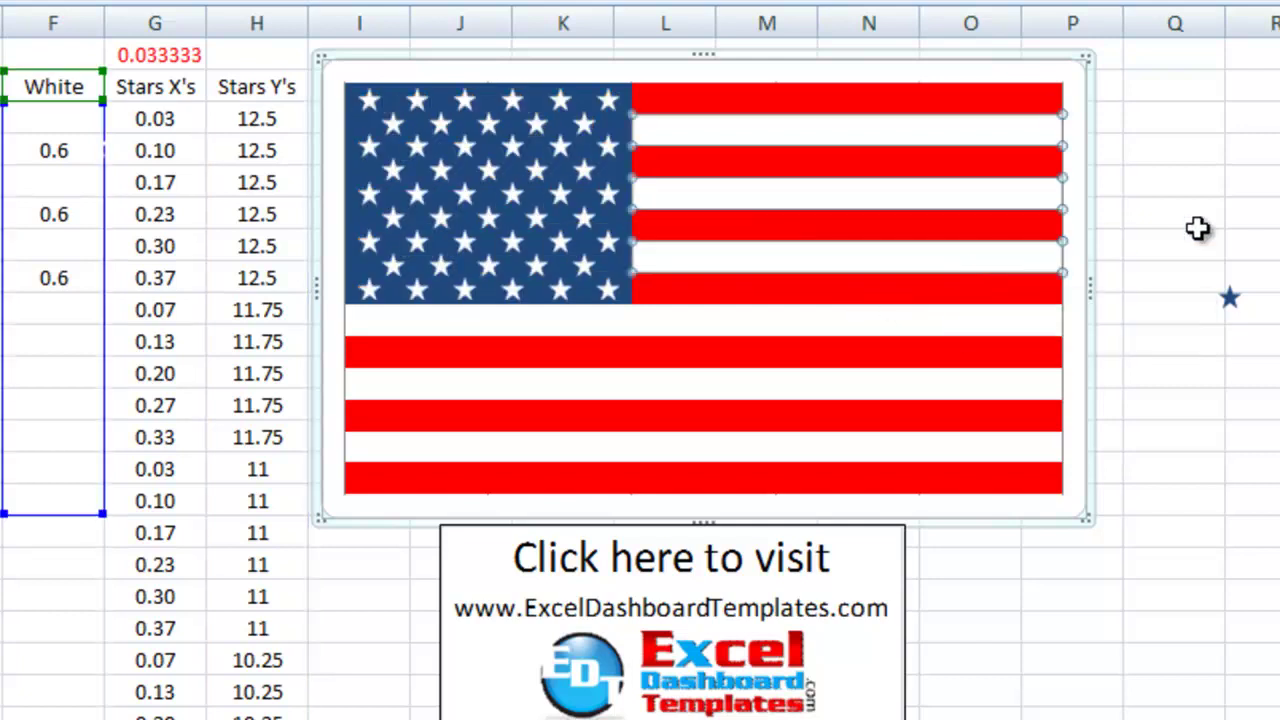
{"action": "left_click", "coordinate": [1208, 228]}
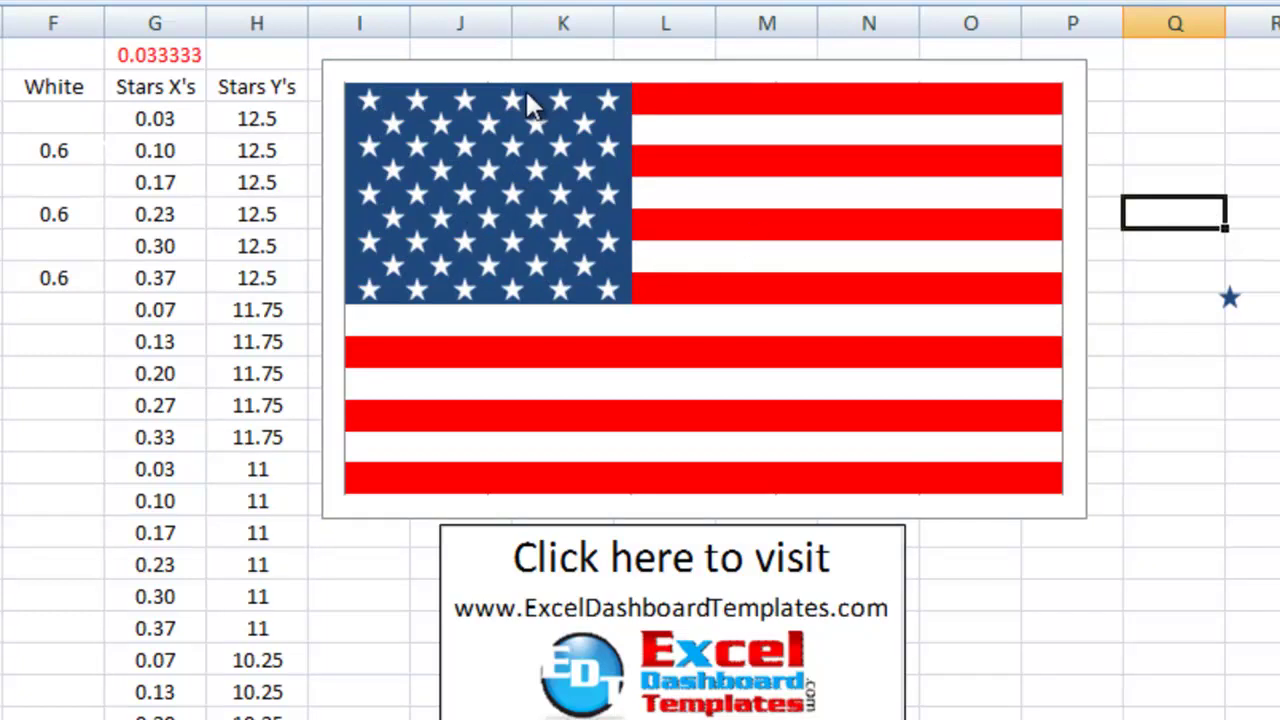
{"action": "left_click", "coordinate": [458, 148]}
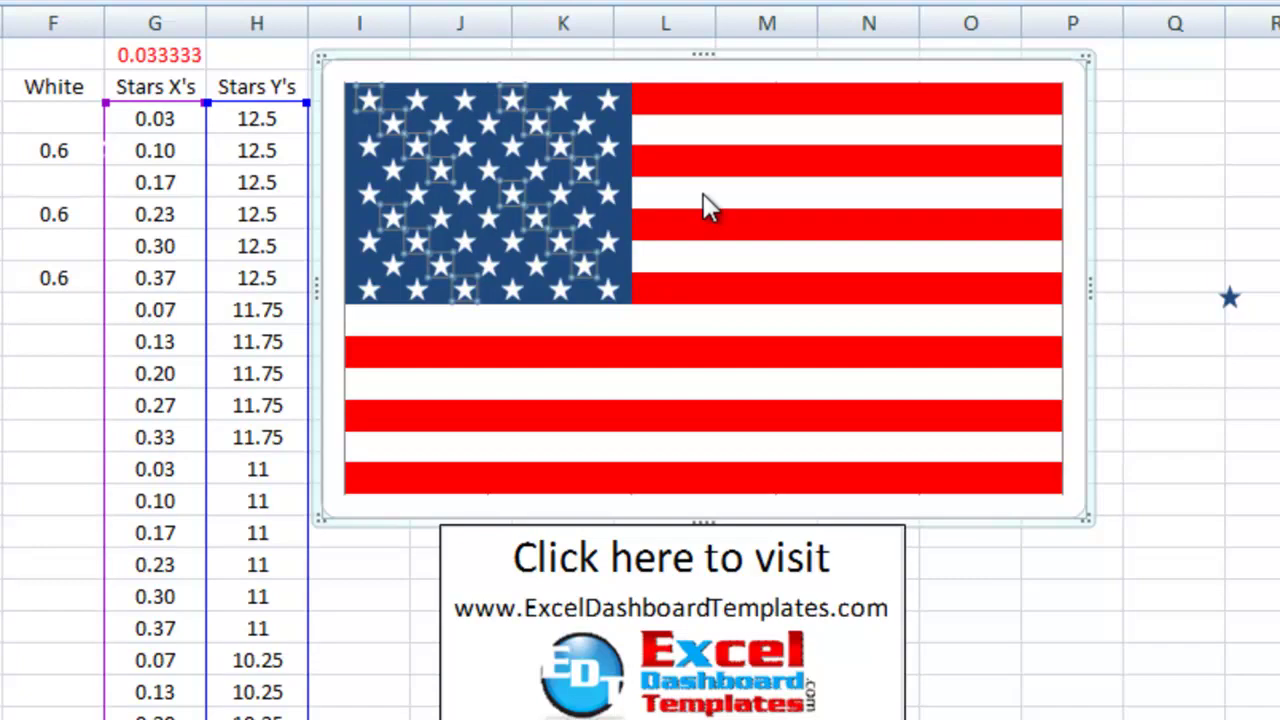
{"action": "left_click", "coordinate": [778, 205]}
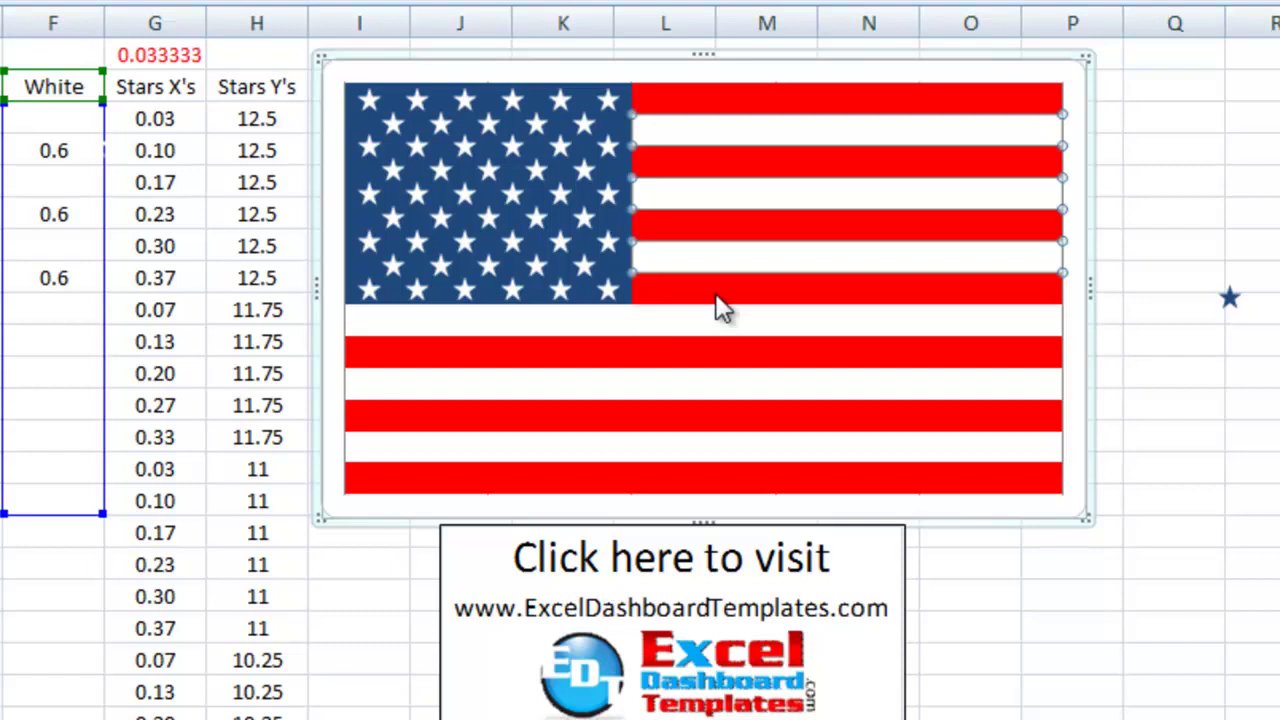
{"action": "mouse_move", "coordinate": [794, 232]}
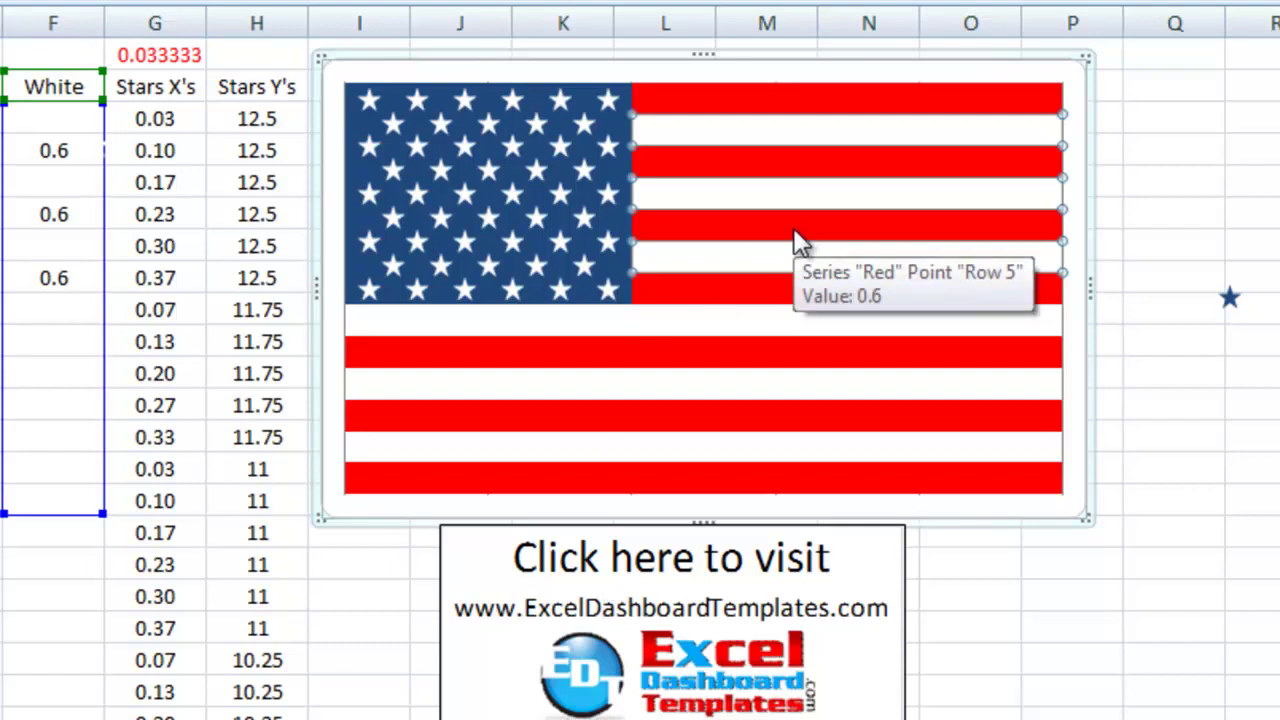